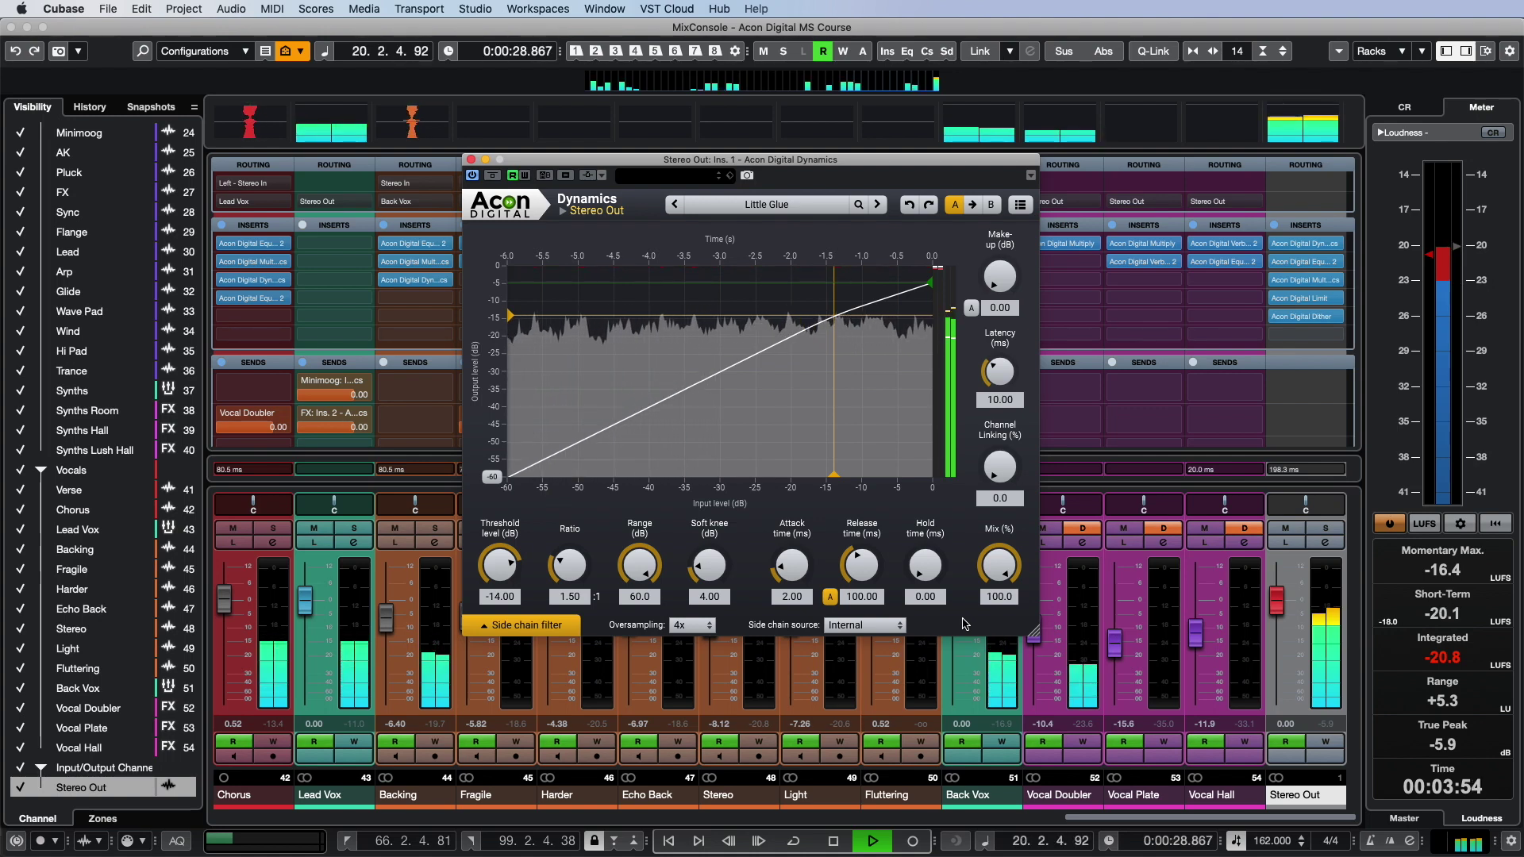
- Review the Mix Bus factory presets of the Stereo Out Dynamics plug-in, leaving Little Glue loaded
left_click(767, 204)
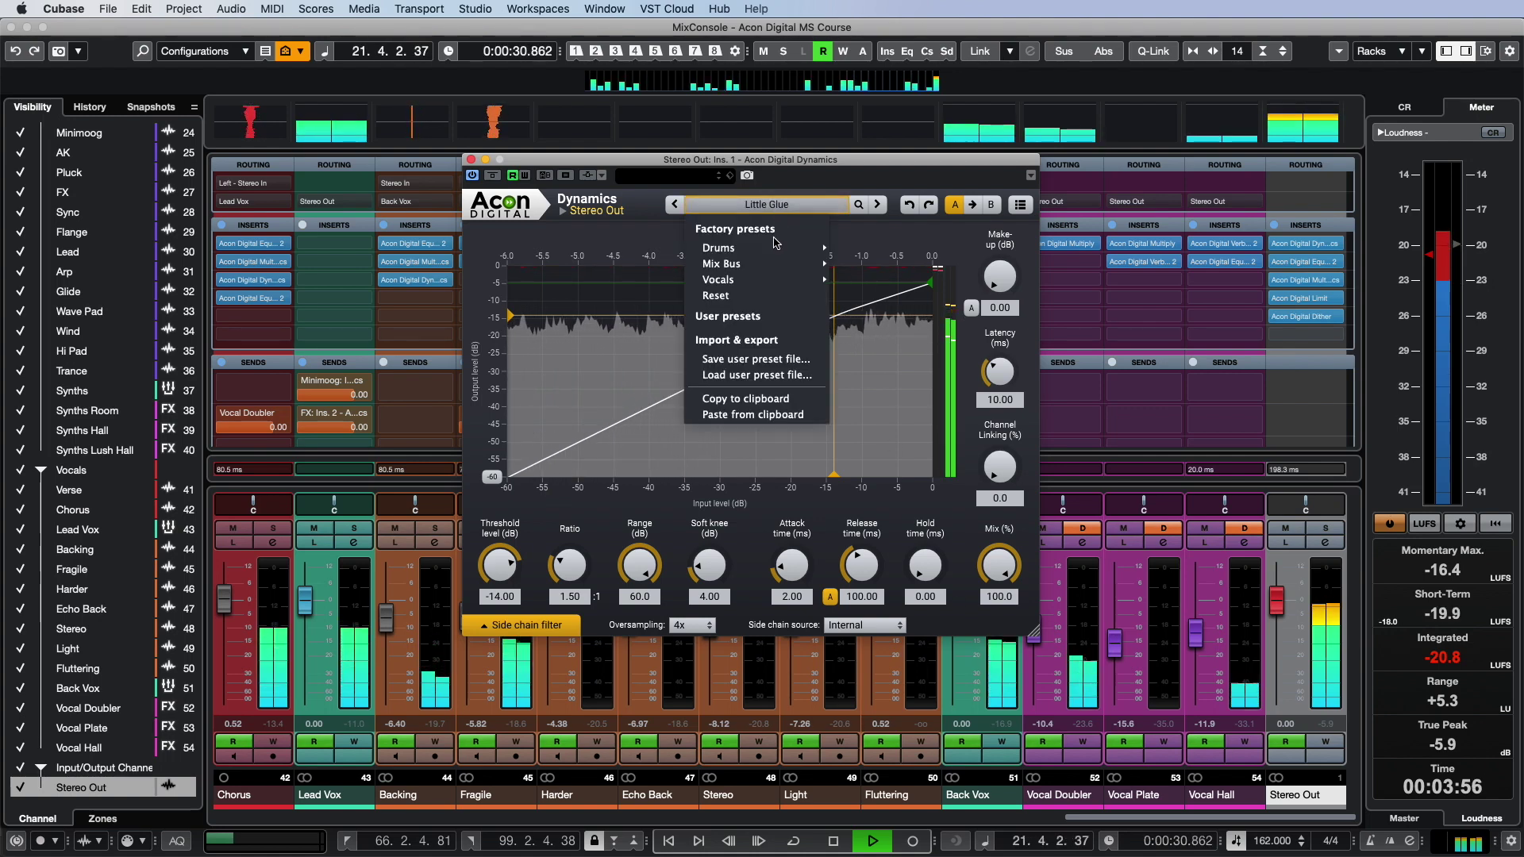
mouse_move(771, 268)
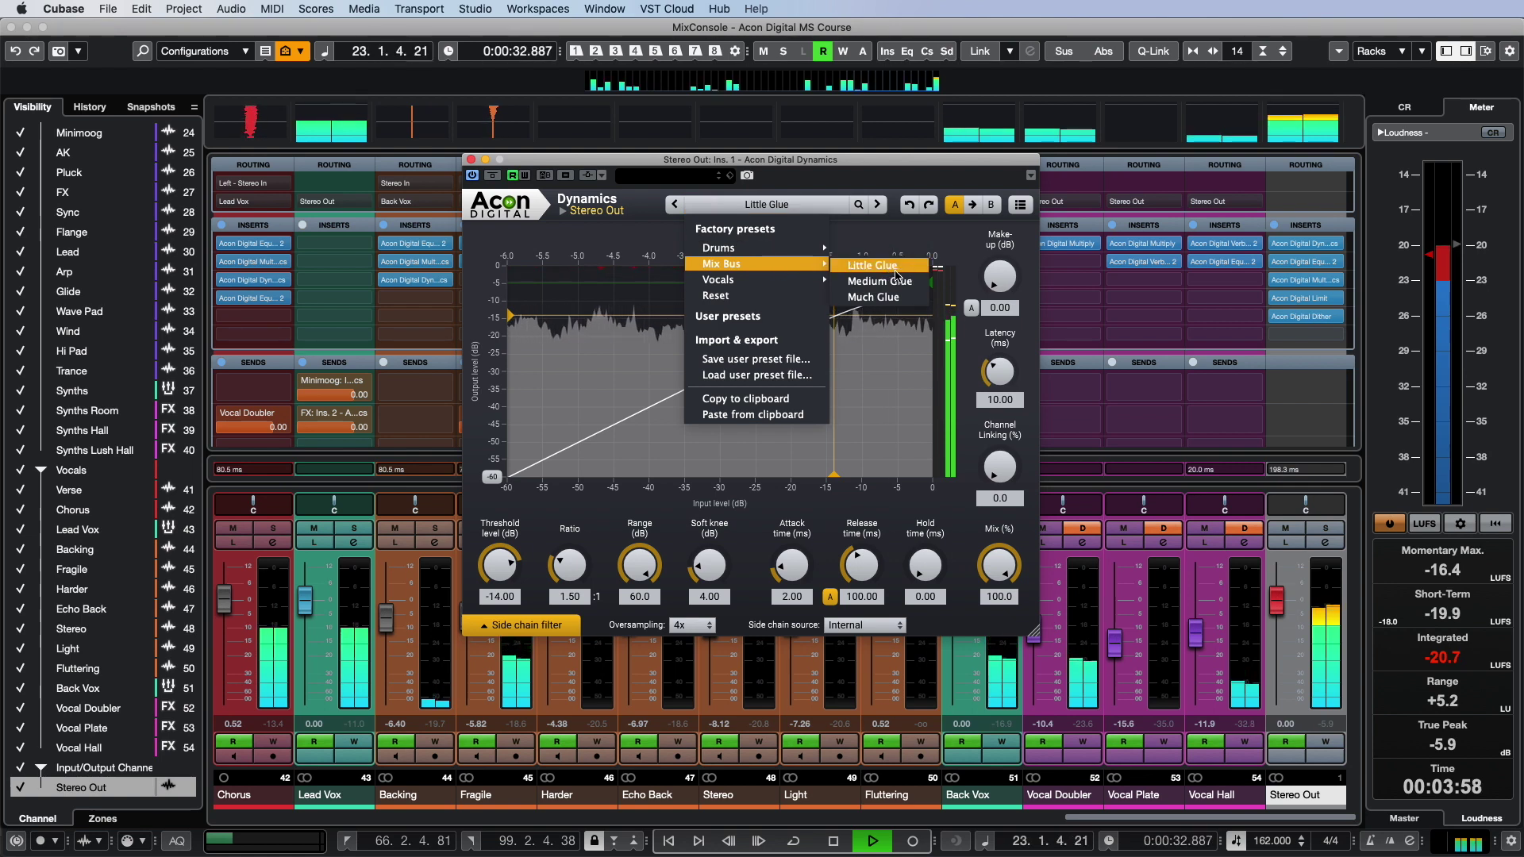
left_click(963, 245)
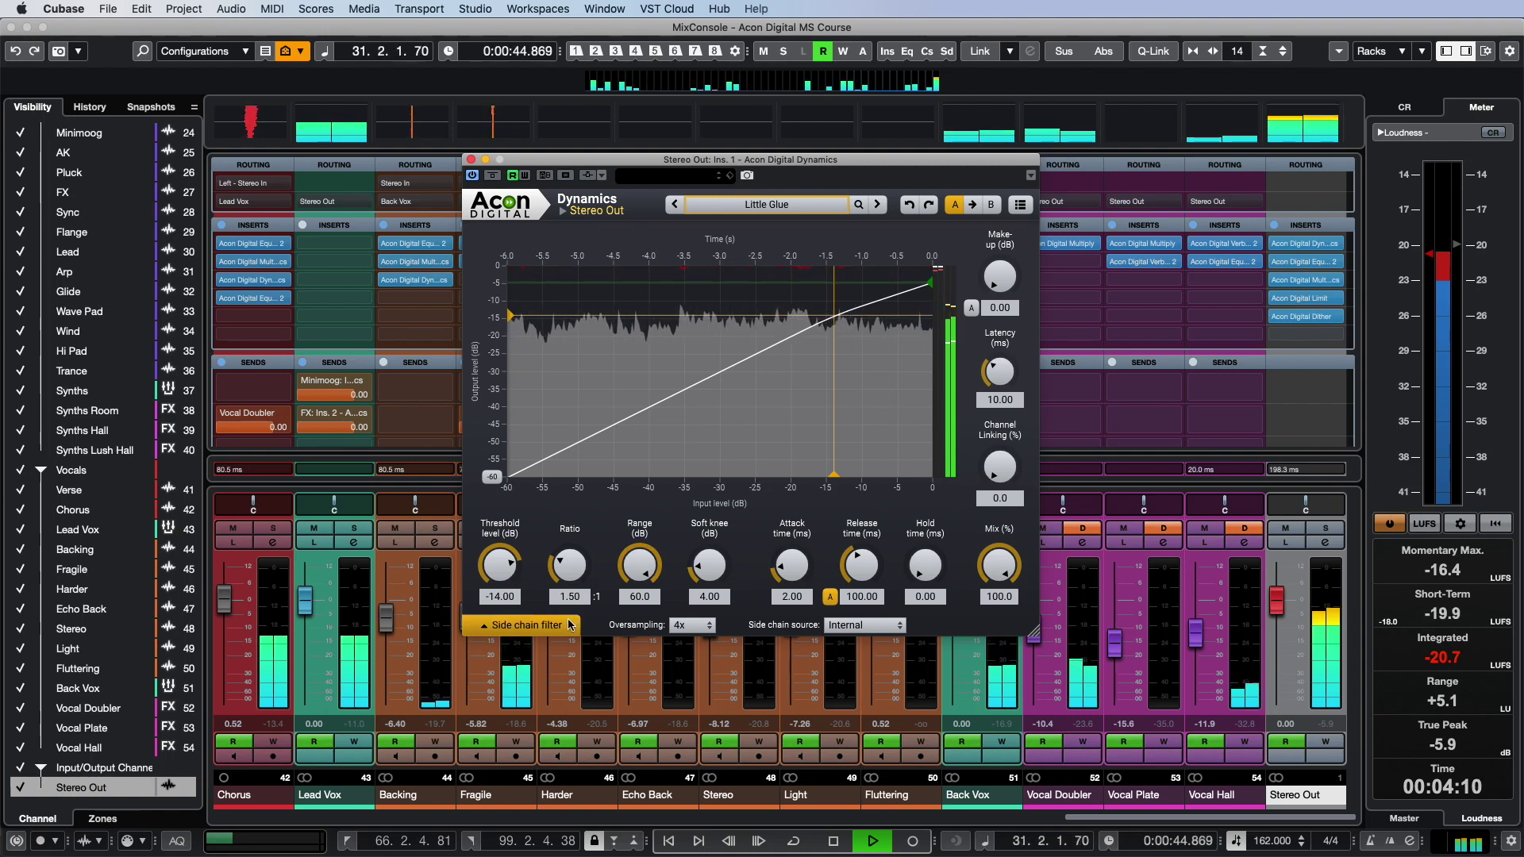
- Show the Dynamics plug-in's side chain filter, examine its low-cut curve, and hide it
left_click(520, 625)
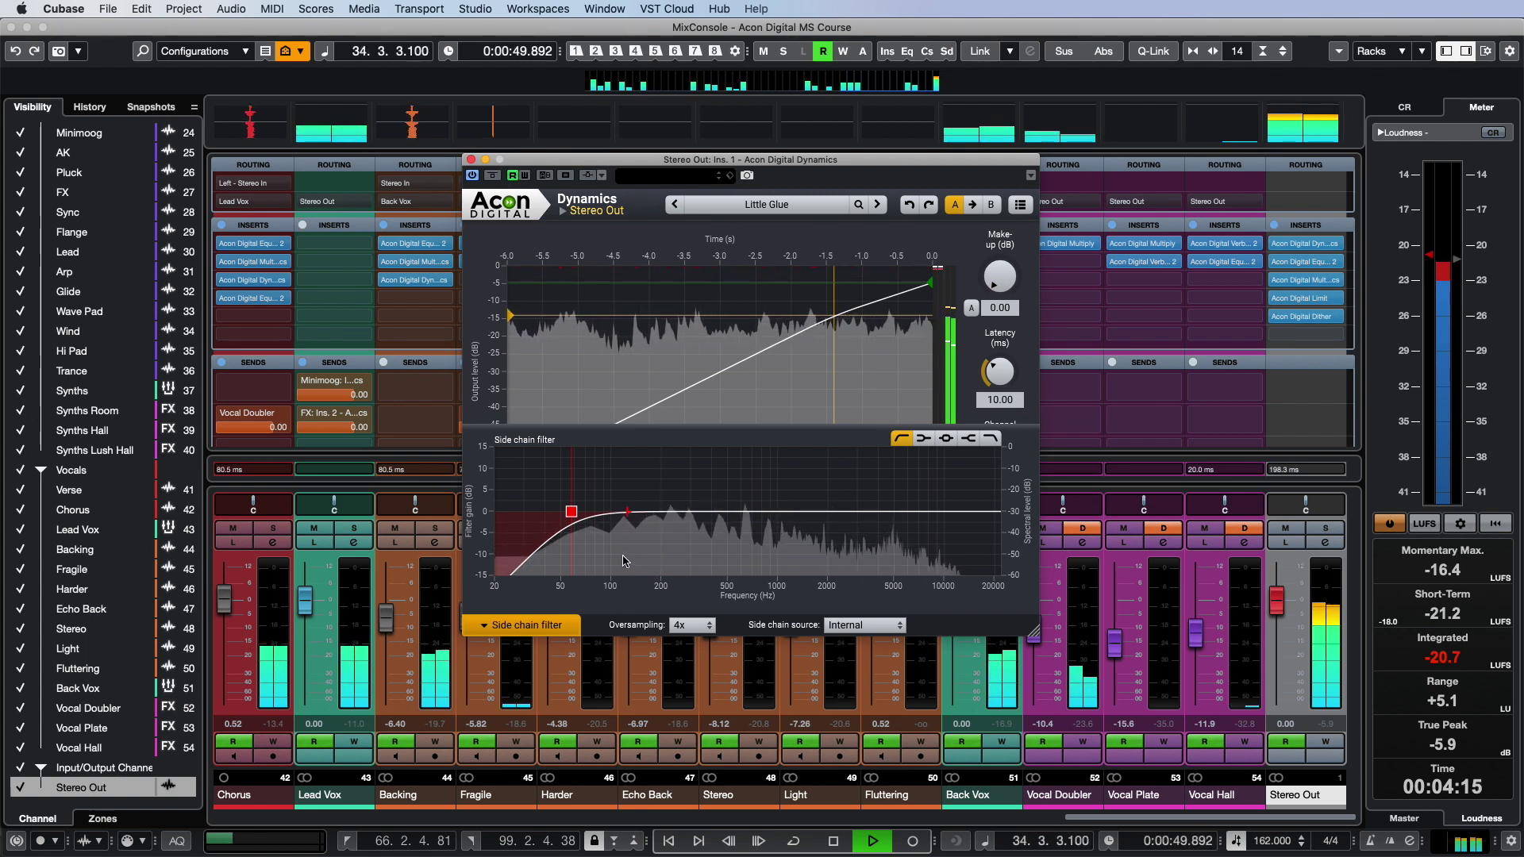
left_click(899, 438)
left_click(558, 626)
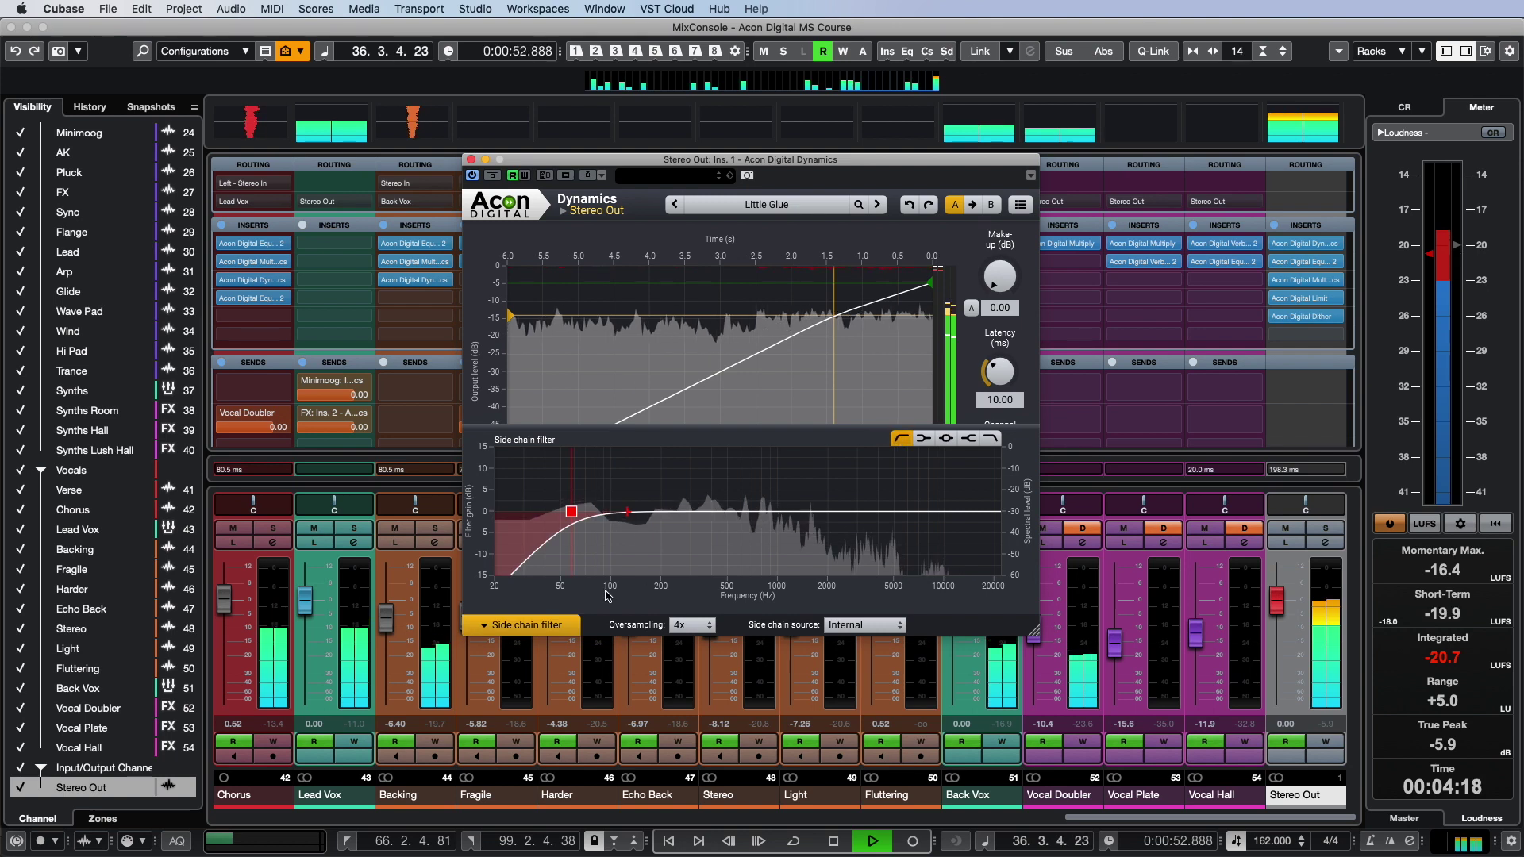
left_click(557, 625)
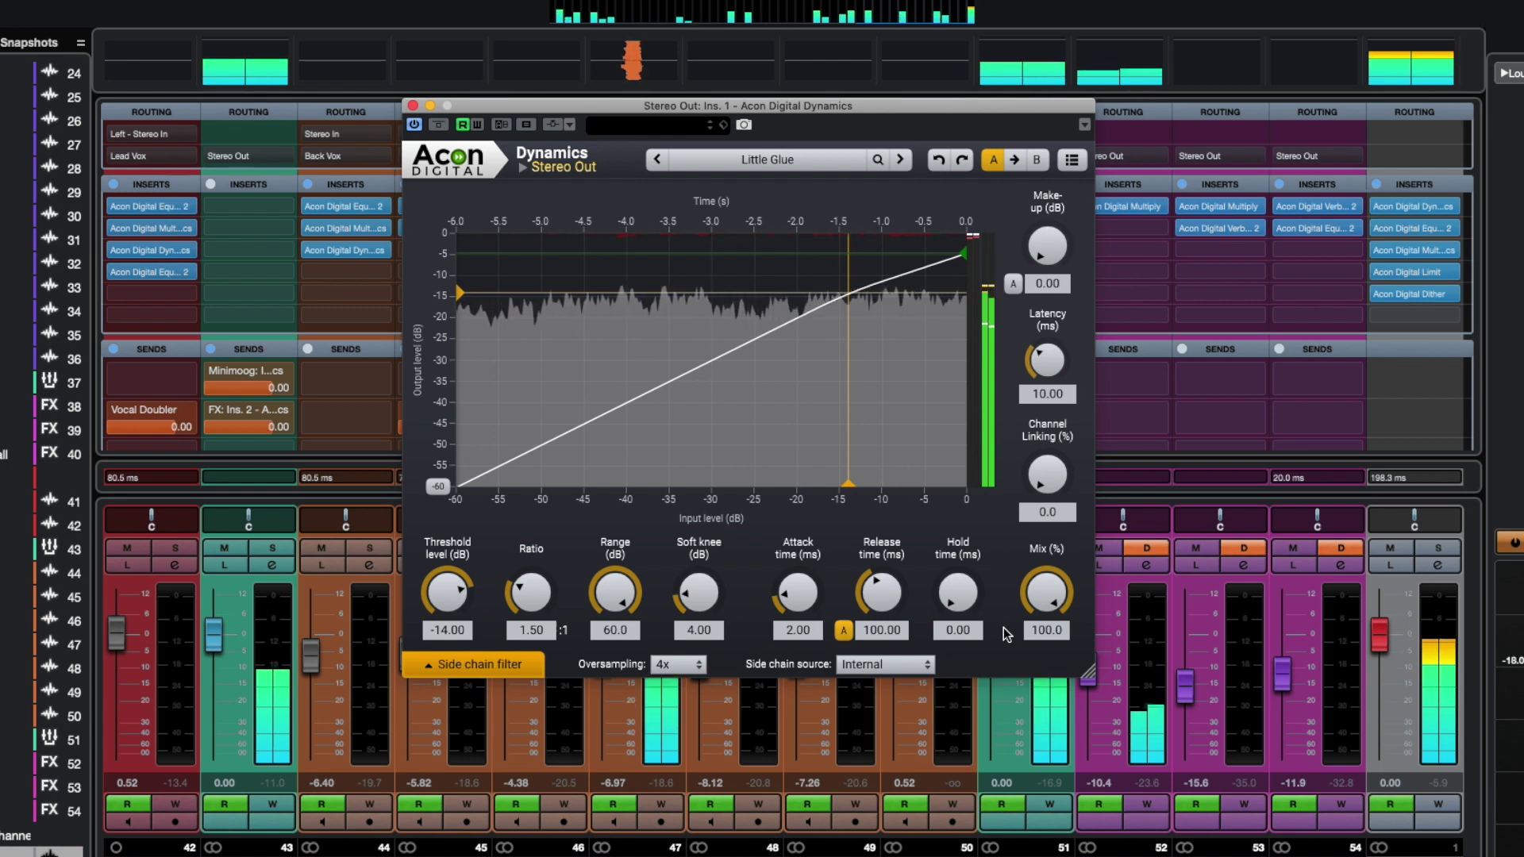
- Zoom the Dynamics graph to a -10 dB range, compare the mix bypassed and processed, and widen the range
left_click(438, 487)
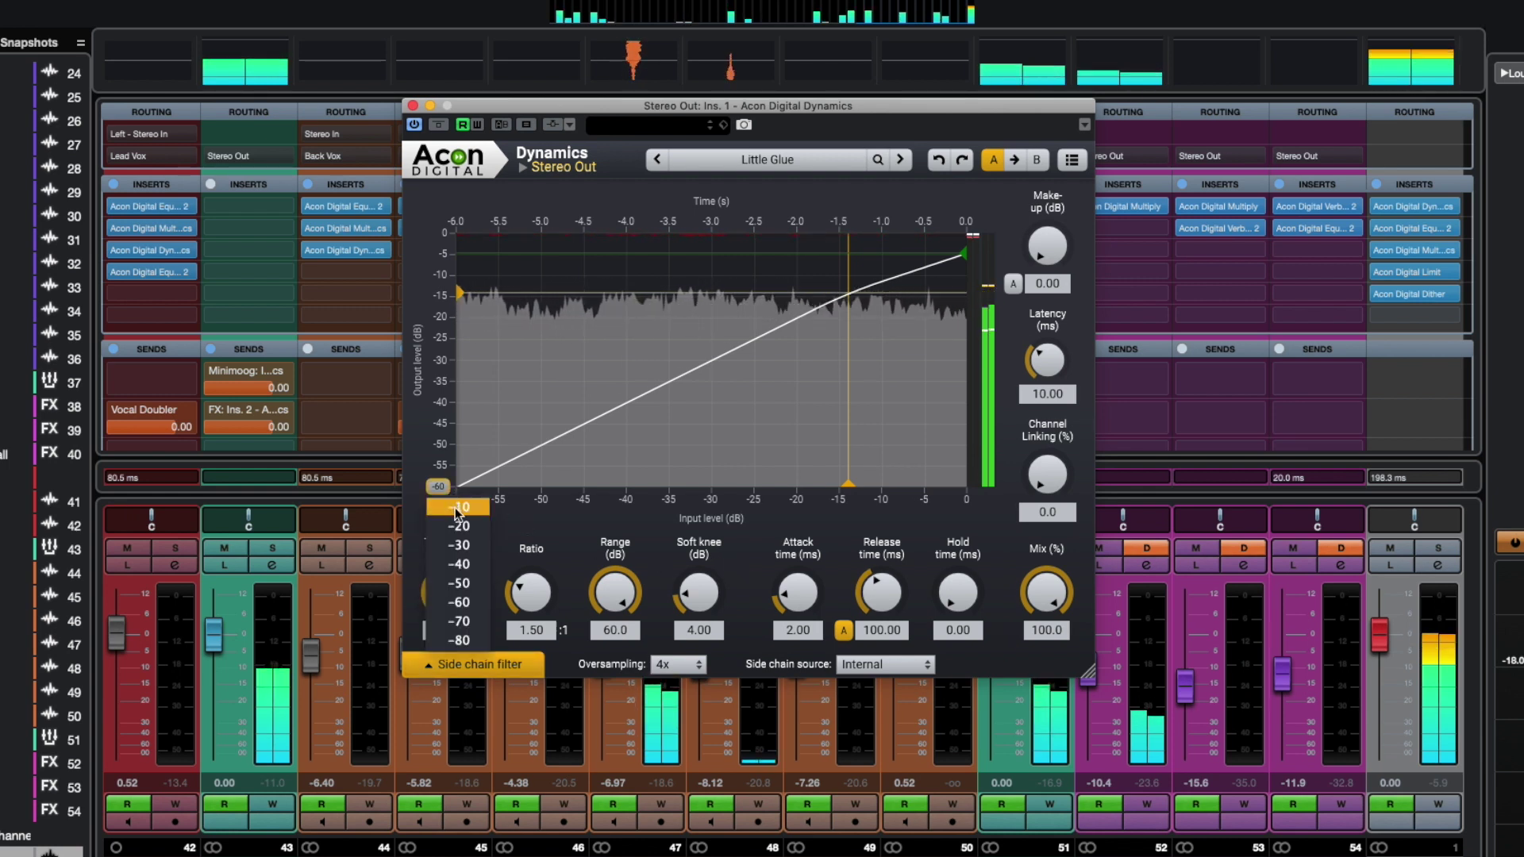
left_click(456, 512)
left_click(445, 124)
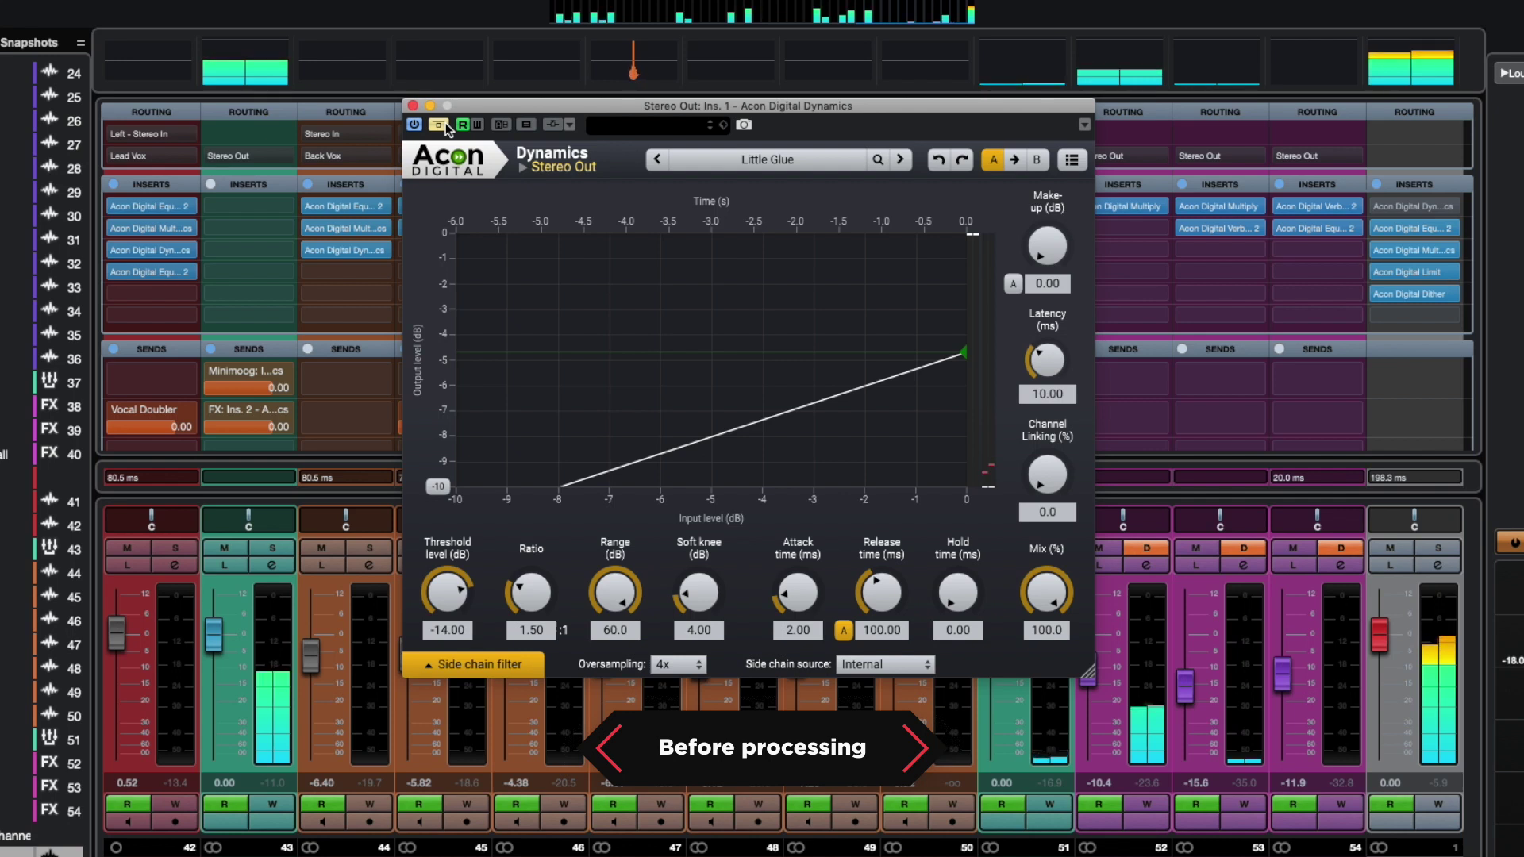
left_click(445, 122)
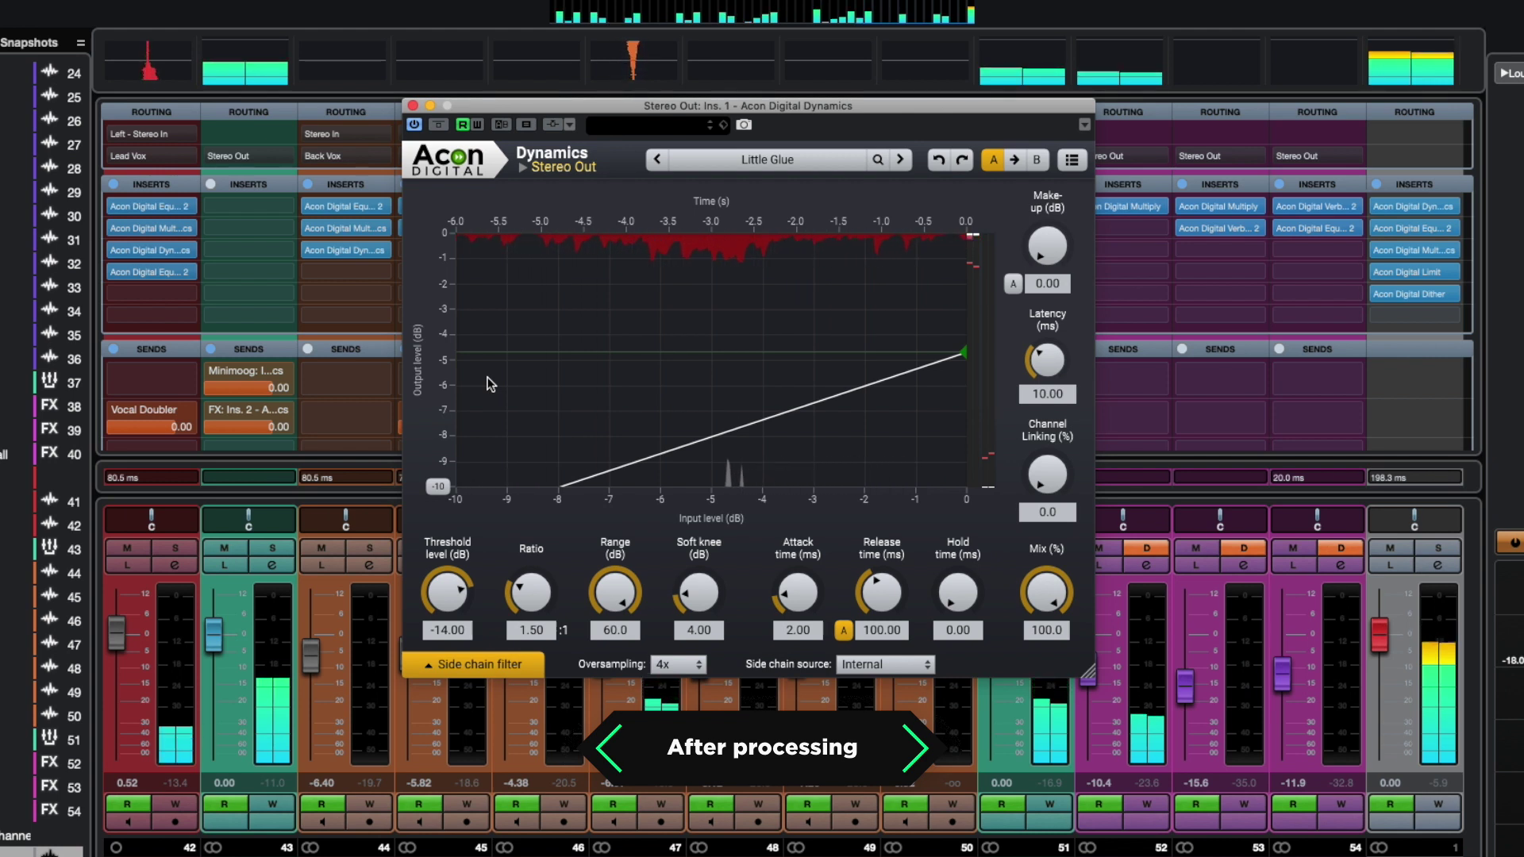
left_click(440, 127)
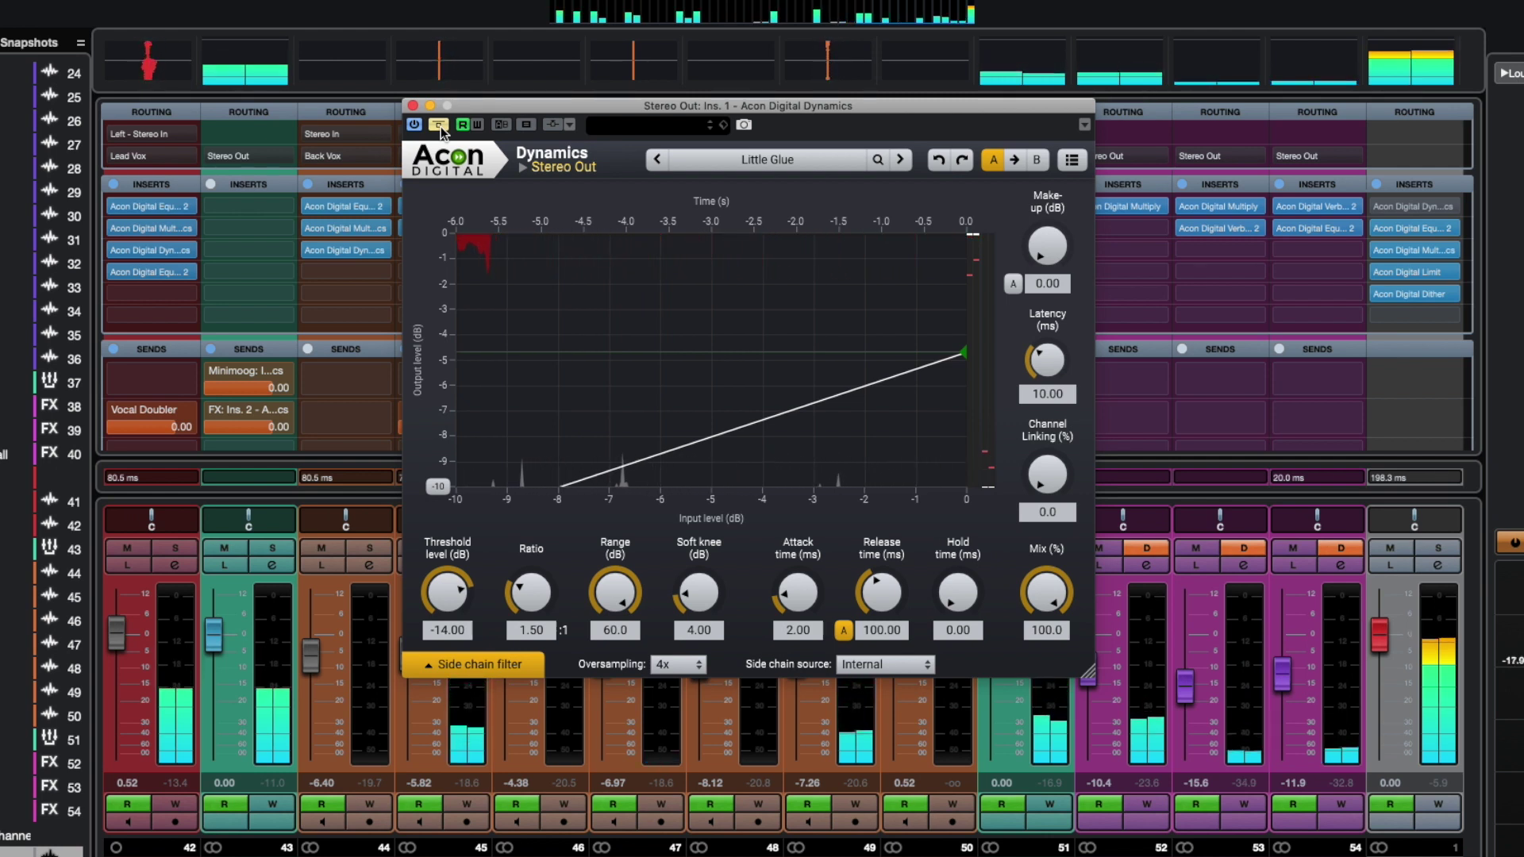
left_click(439, 126)
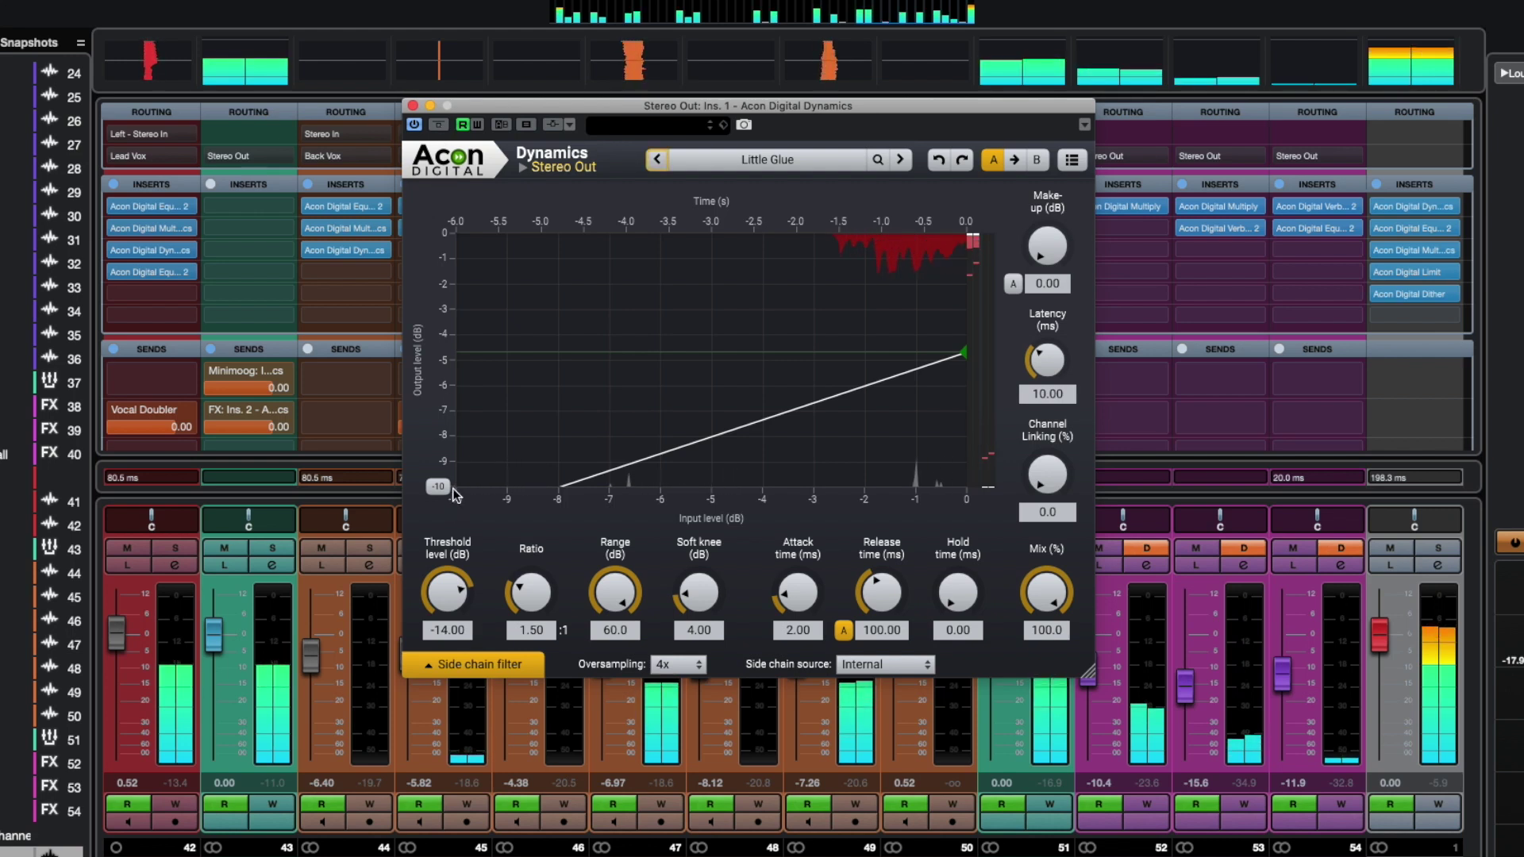
left_click(441, 487)
left_click(452, 545)
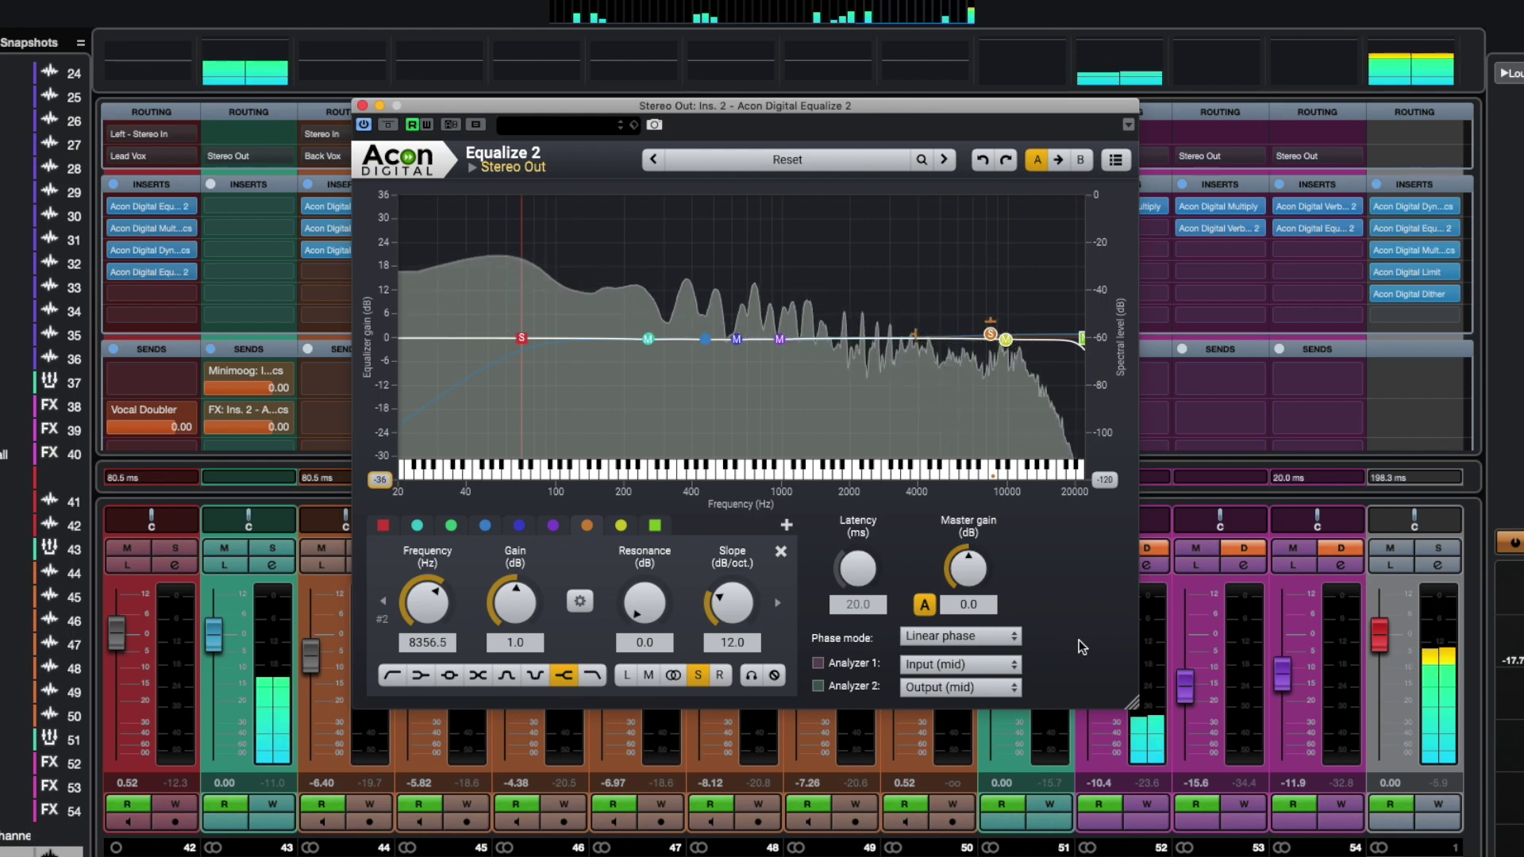
- Select the 70.4 Hz low-cut band on the side channel in Equalize 2 and set the gain scale to 3 dB
left_click(521, 339)
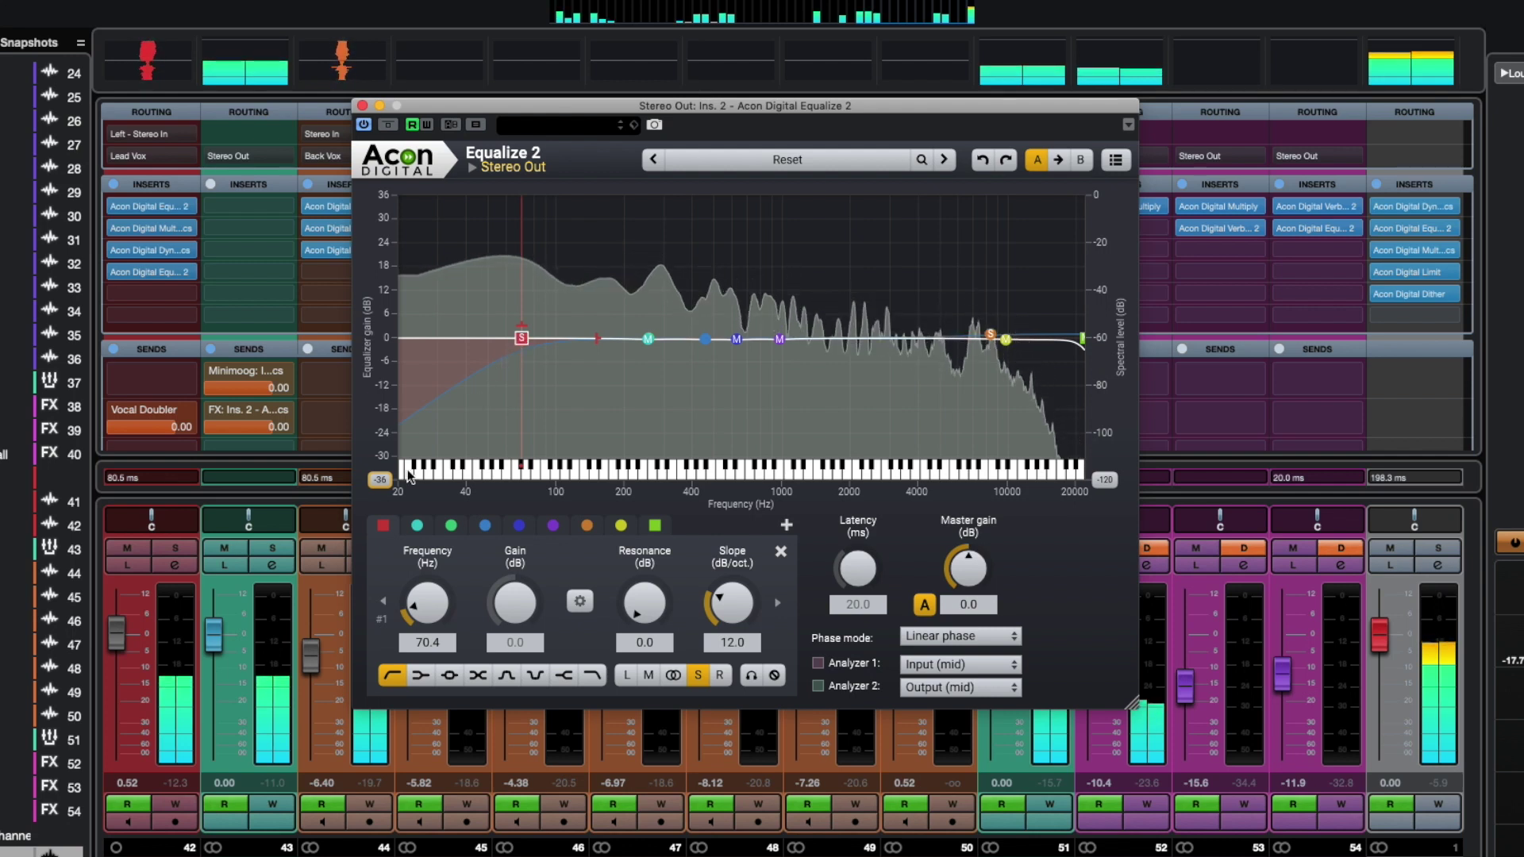
left_click(382, 480)
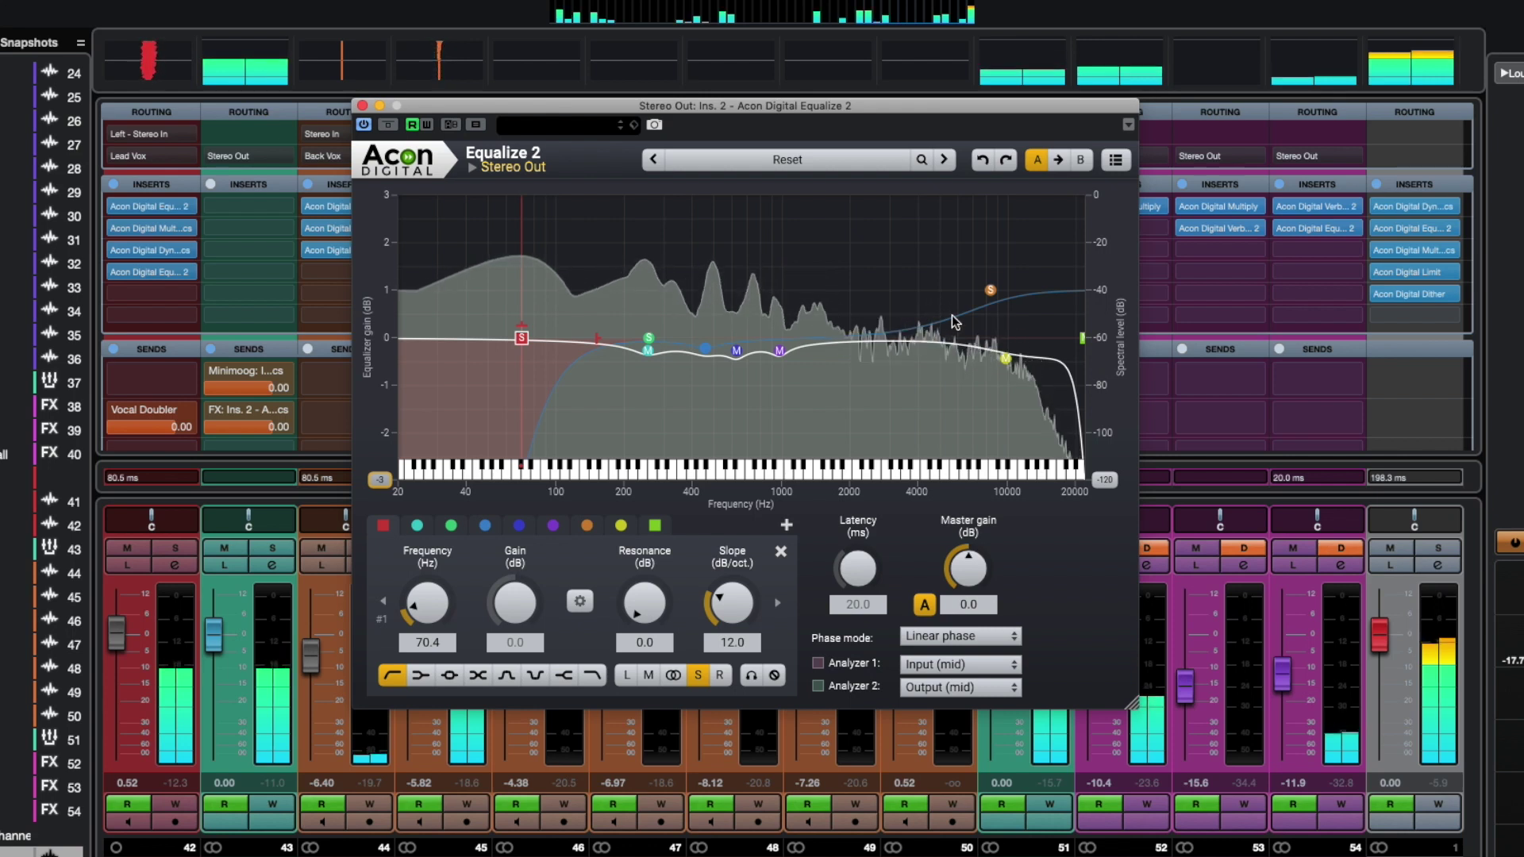
- Compare the mix with the equalizer's high-frequency bands, including the 8356.5 Hz side shelf, repeatedly bypassed and re-enabled
left_click(990, 290)
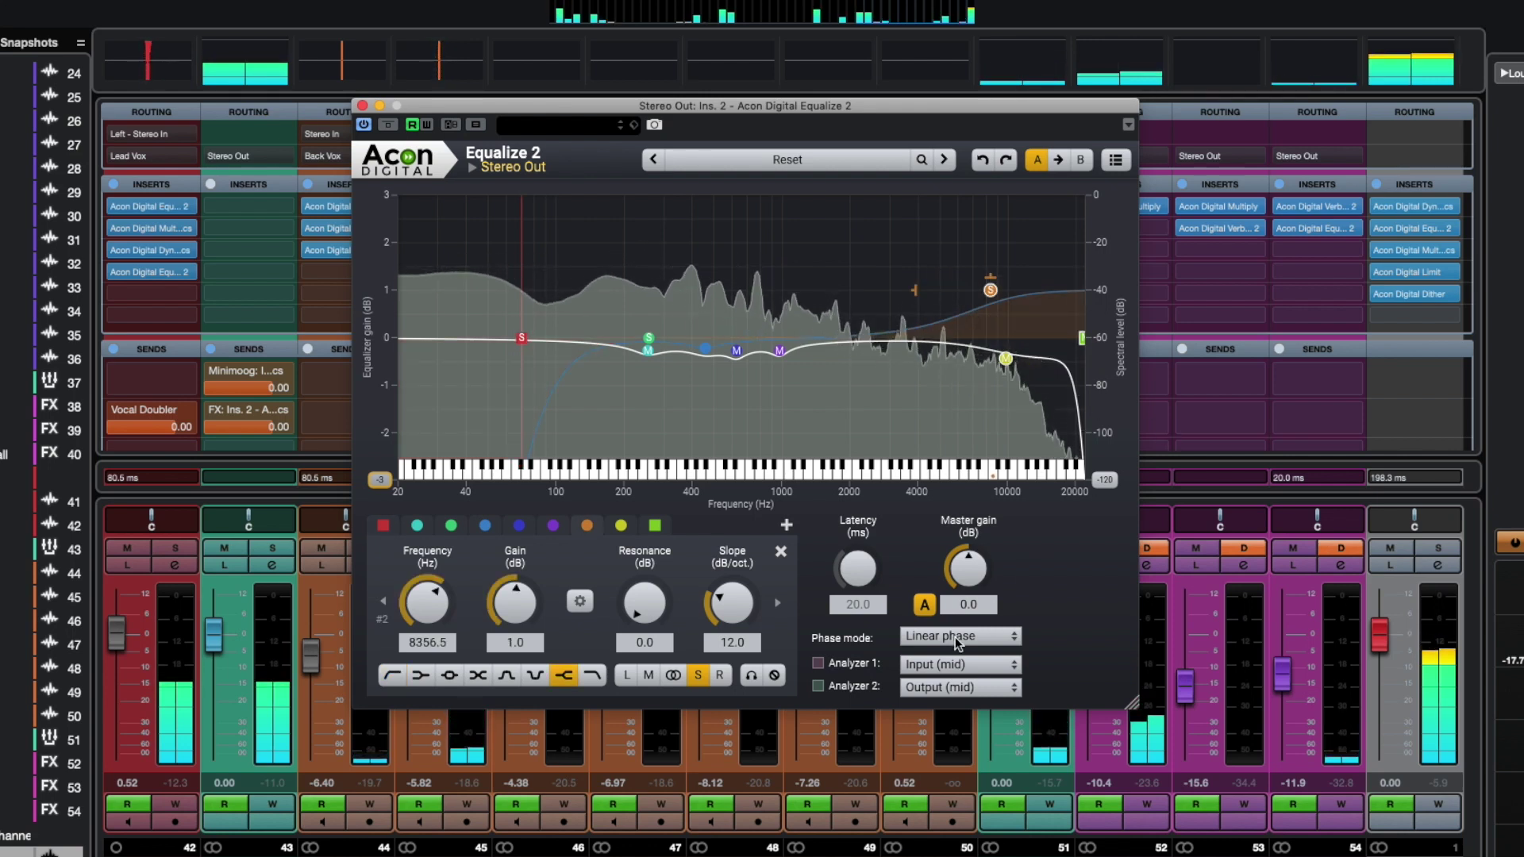
left_click(775, 676)
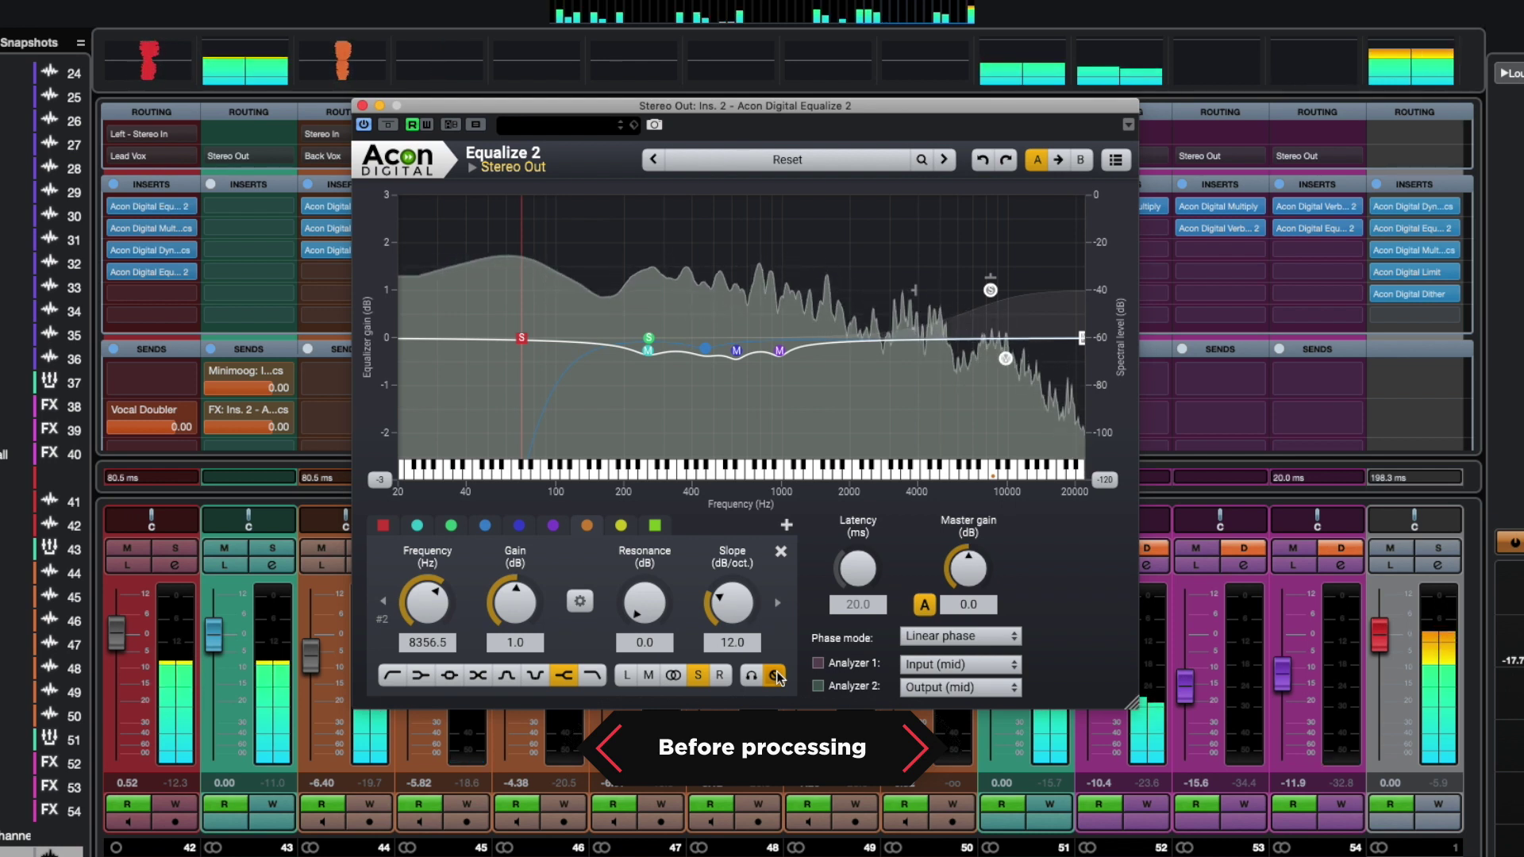
left_click(776, 676)
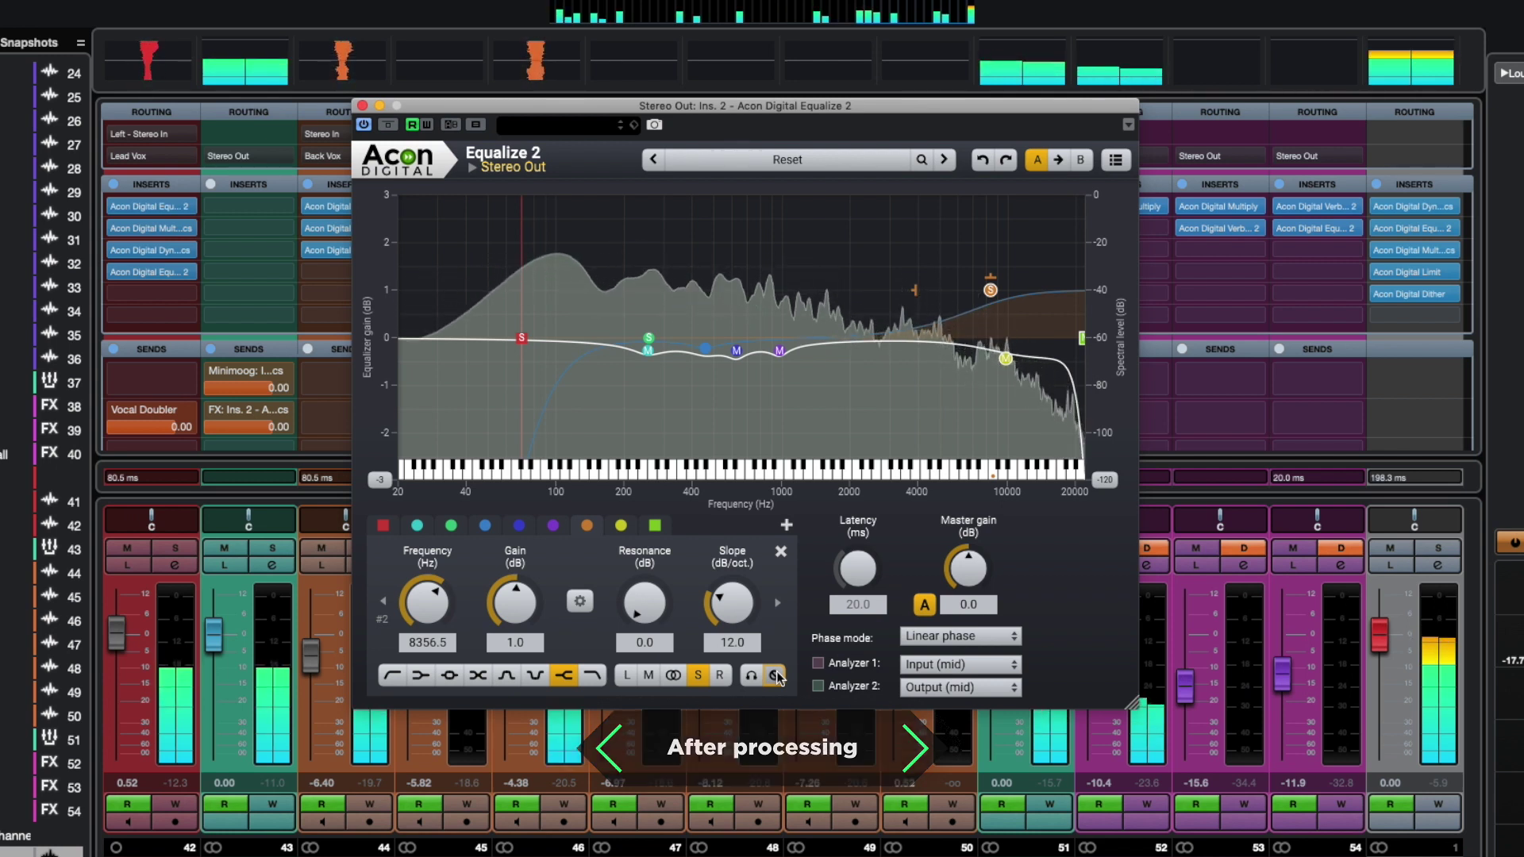
left_click(775, 675)
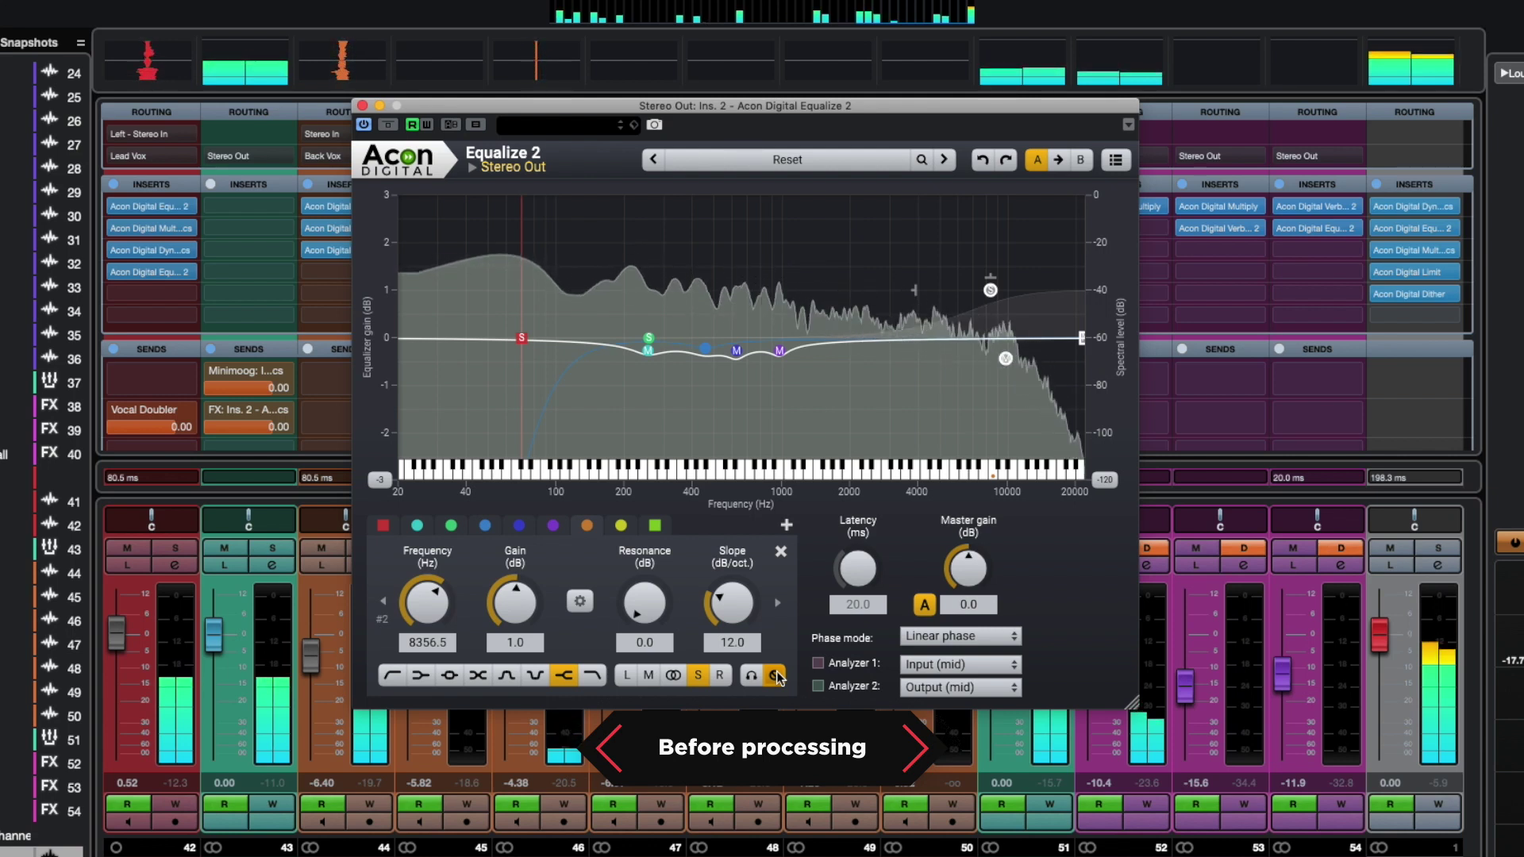
left_click(775, 675)
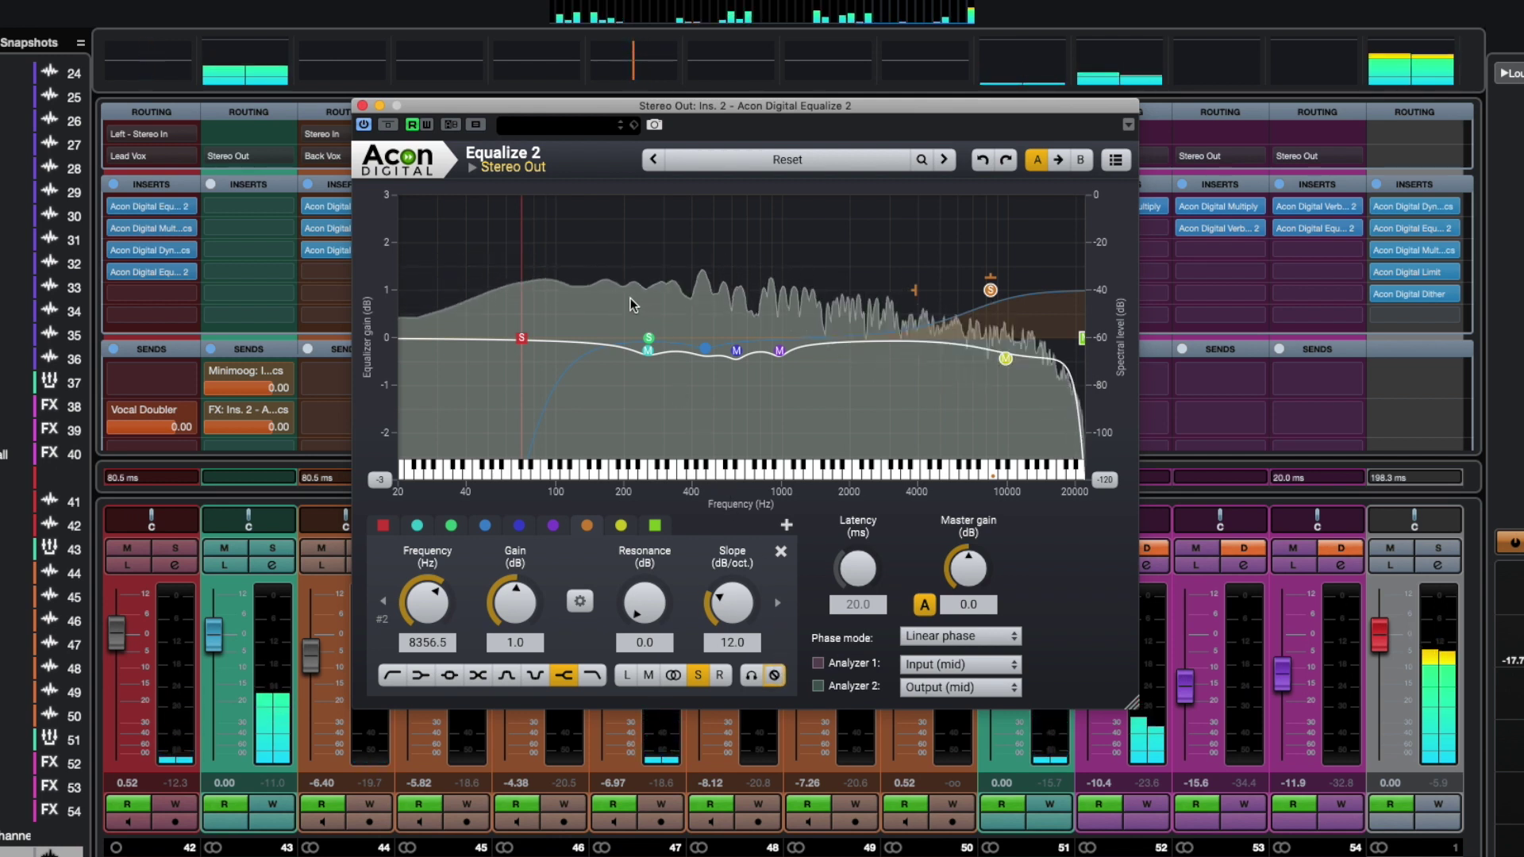
- Compare the mix with the equalizer's low-mid and midrange bands, from 257.2 Hz to about 1 kHz, bypassed and re-enabled
left_click(649, 338)
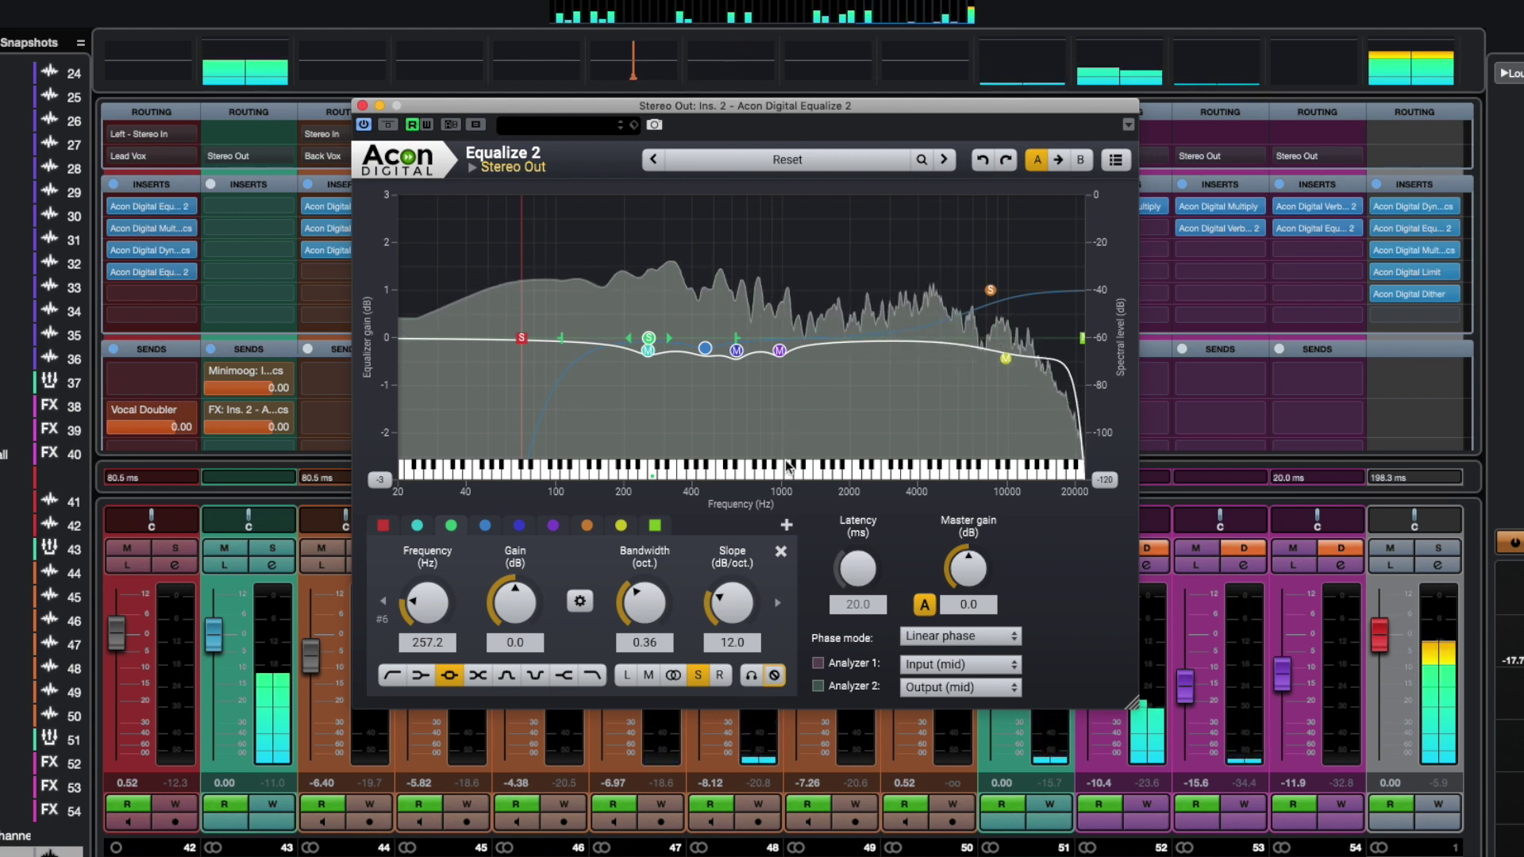
left_click(774, 675)
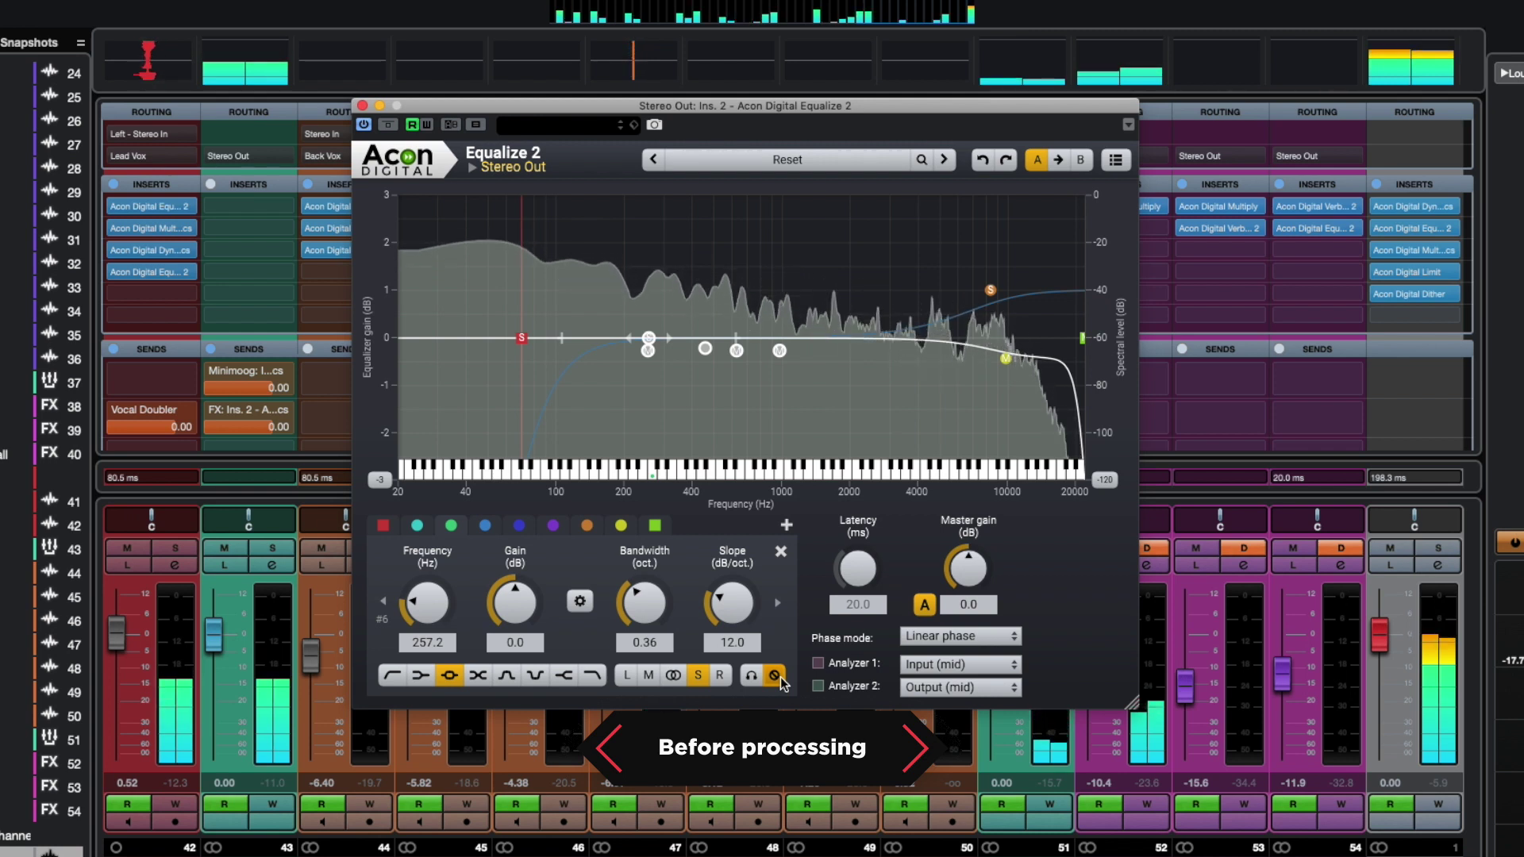
left_click(779, 678)
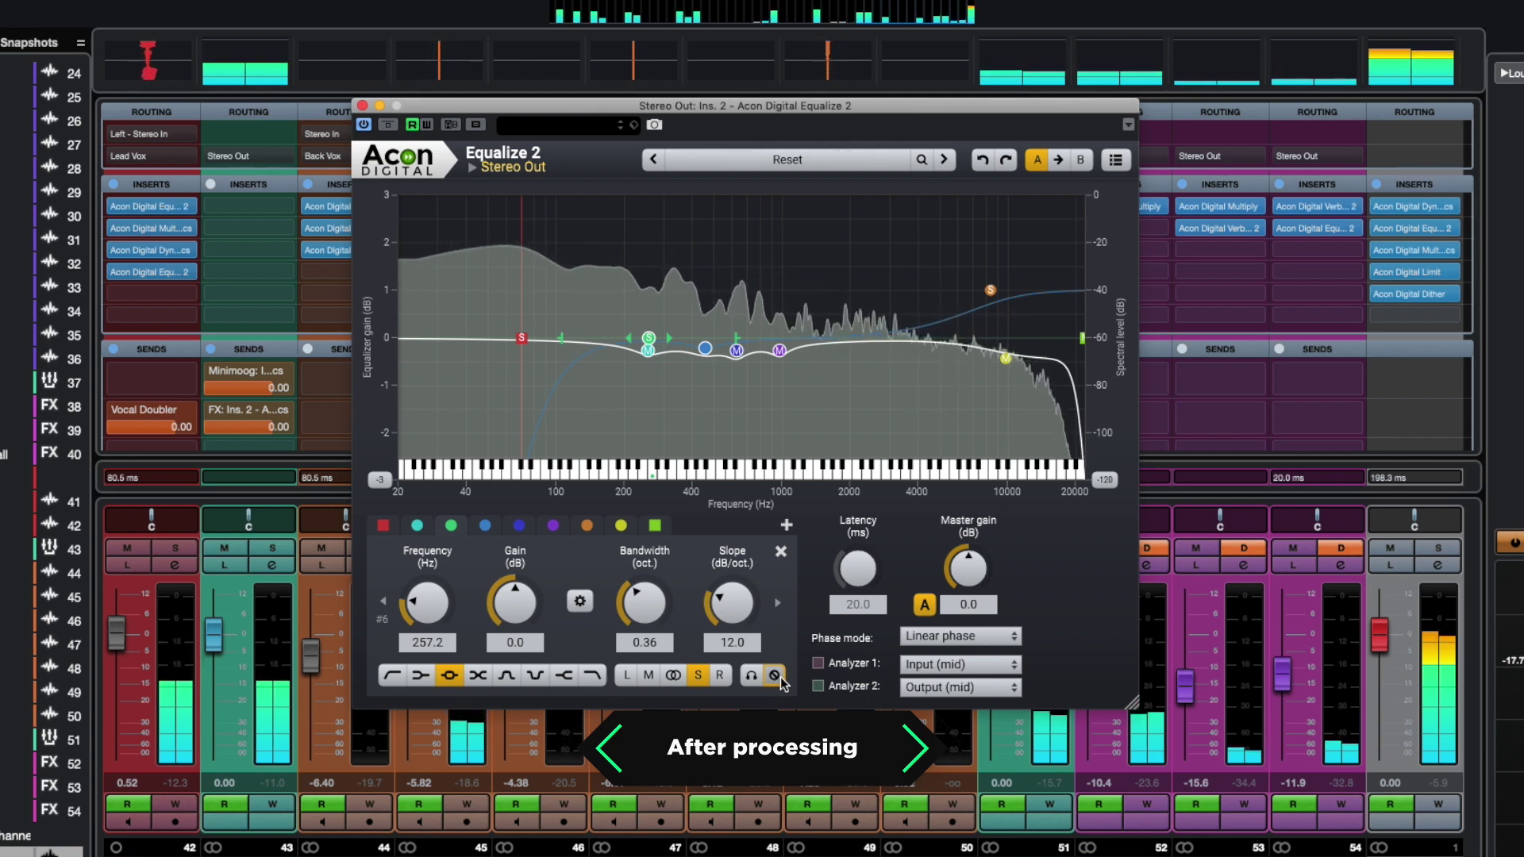
left_click(779, 678)
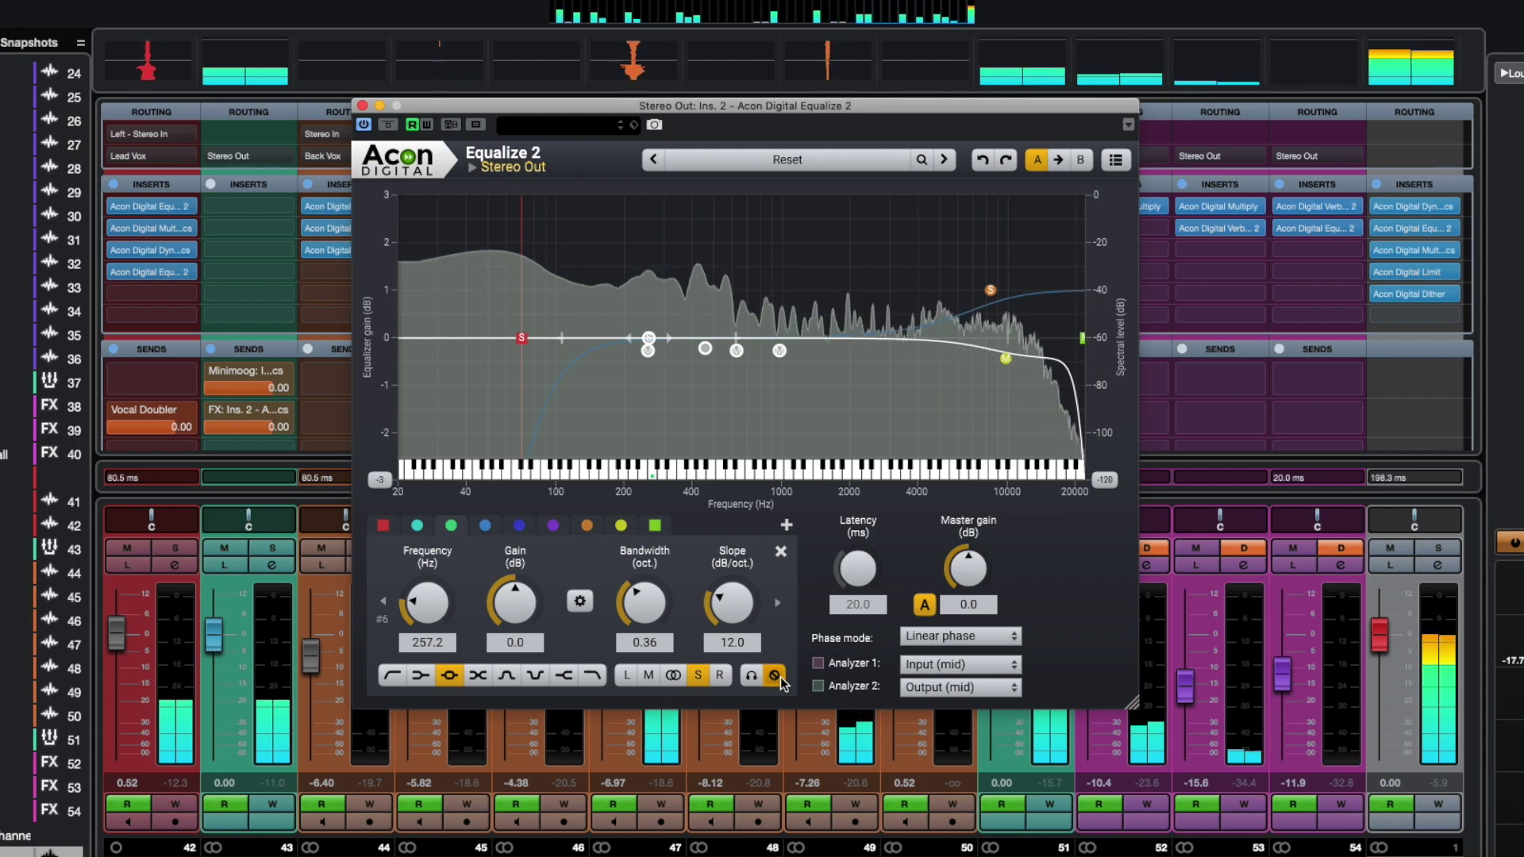
left_click(779, 678)
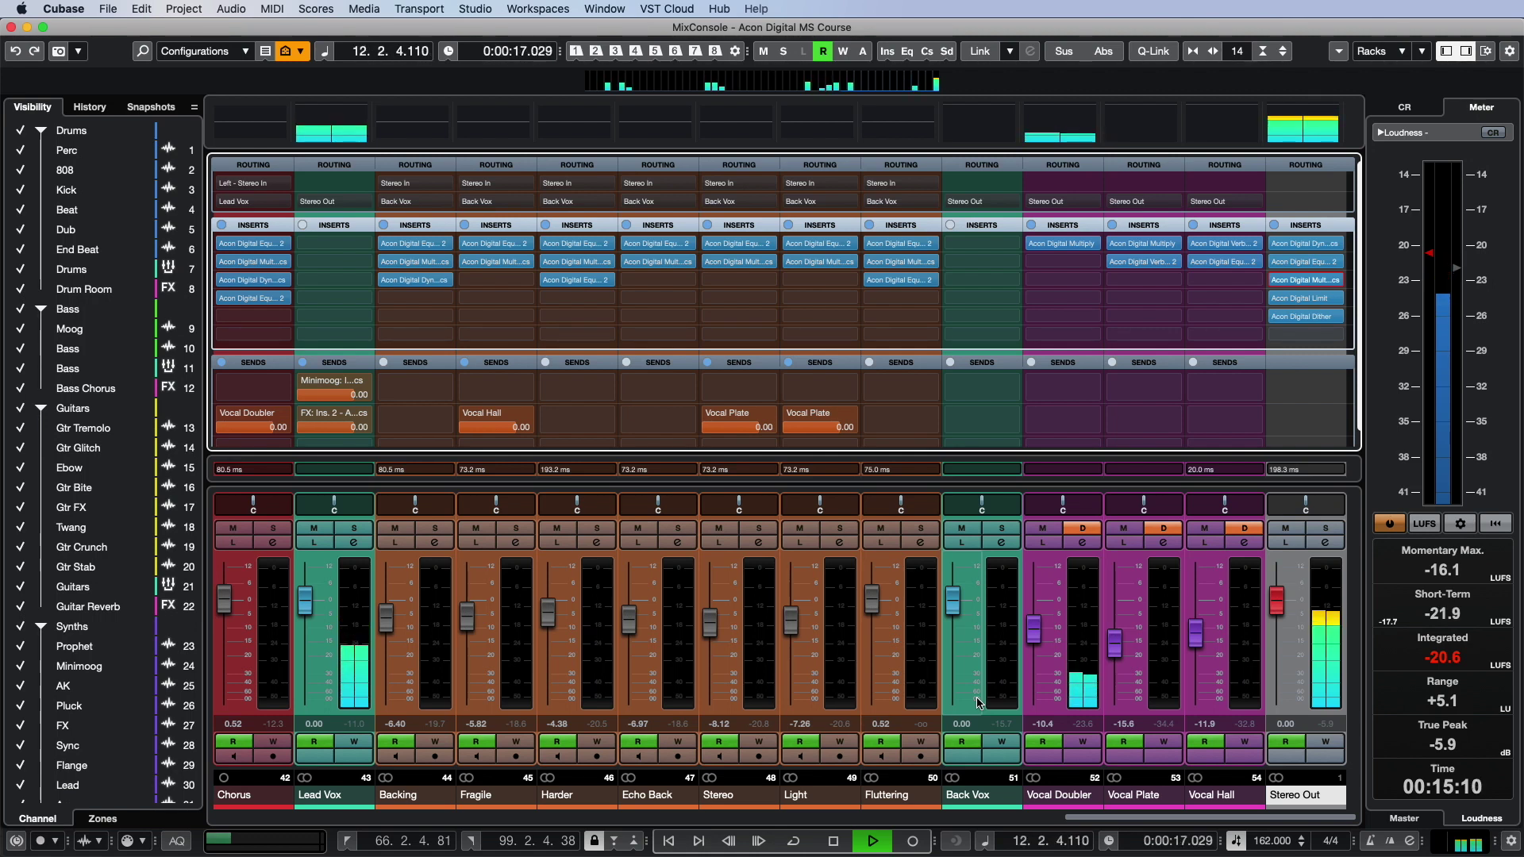
- Open Multiband Dynamics on the Stereo Out channel and solo its frequency bands from low to high to audition them
left_click(1299, 282)
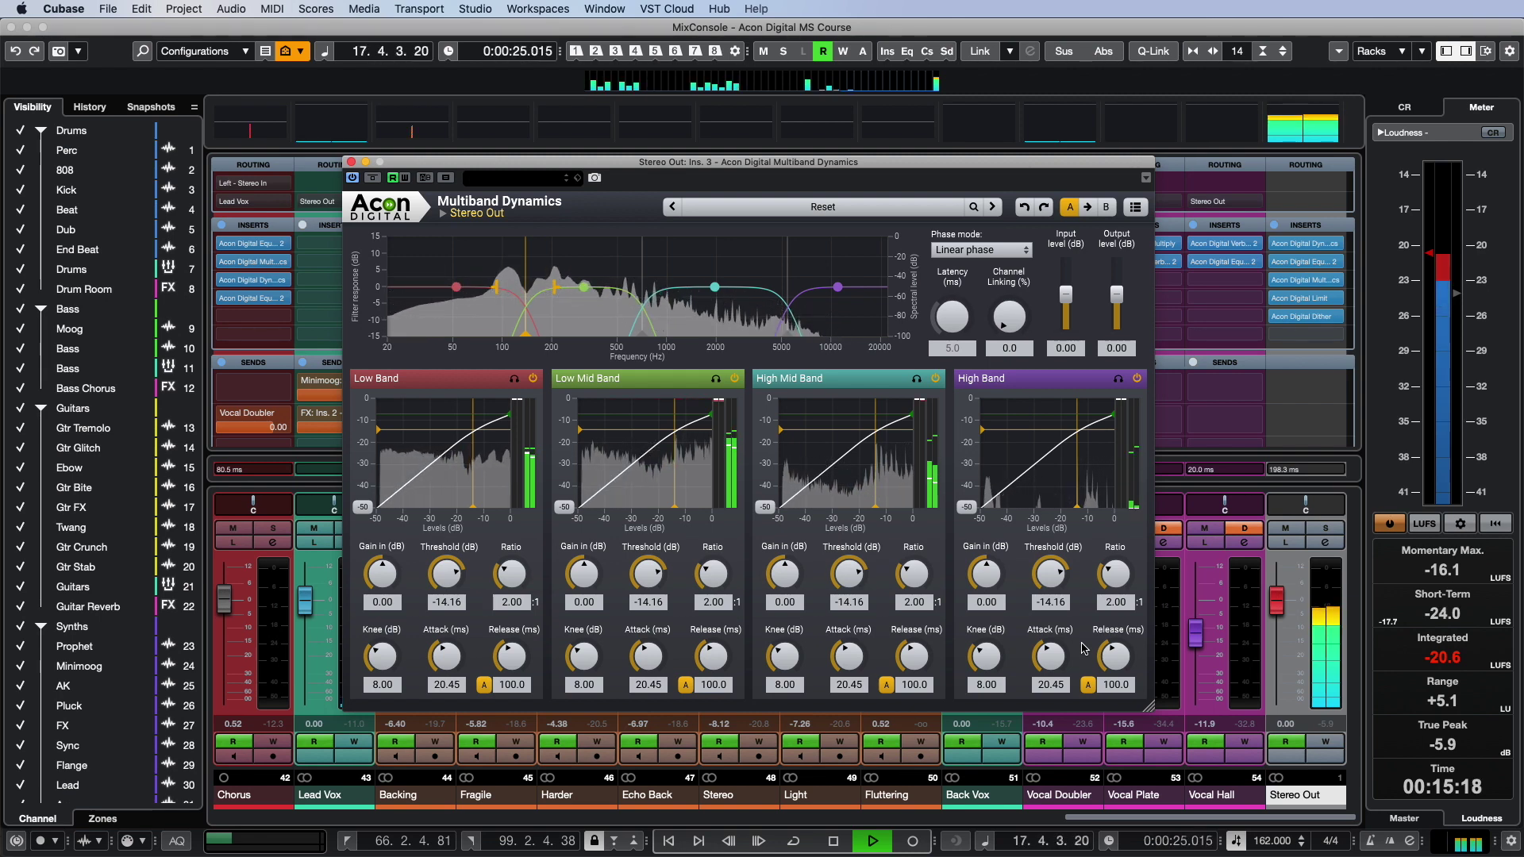
left_click(514, 380)
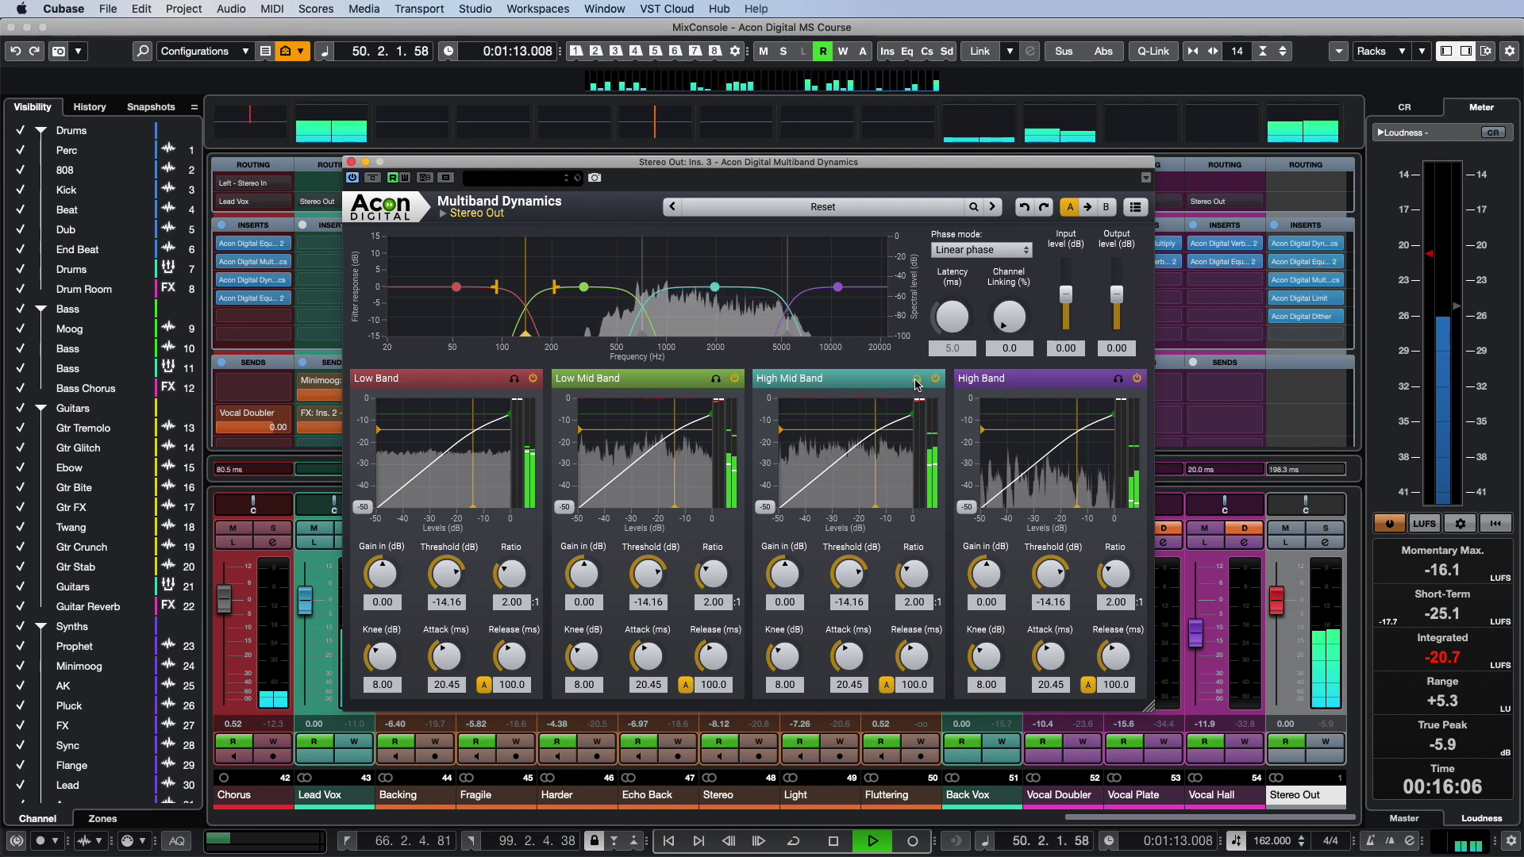
left_click(1118, 380)
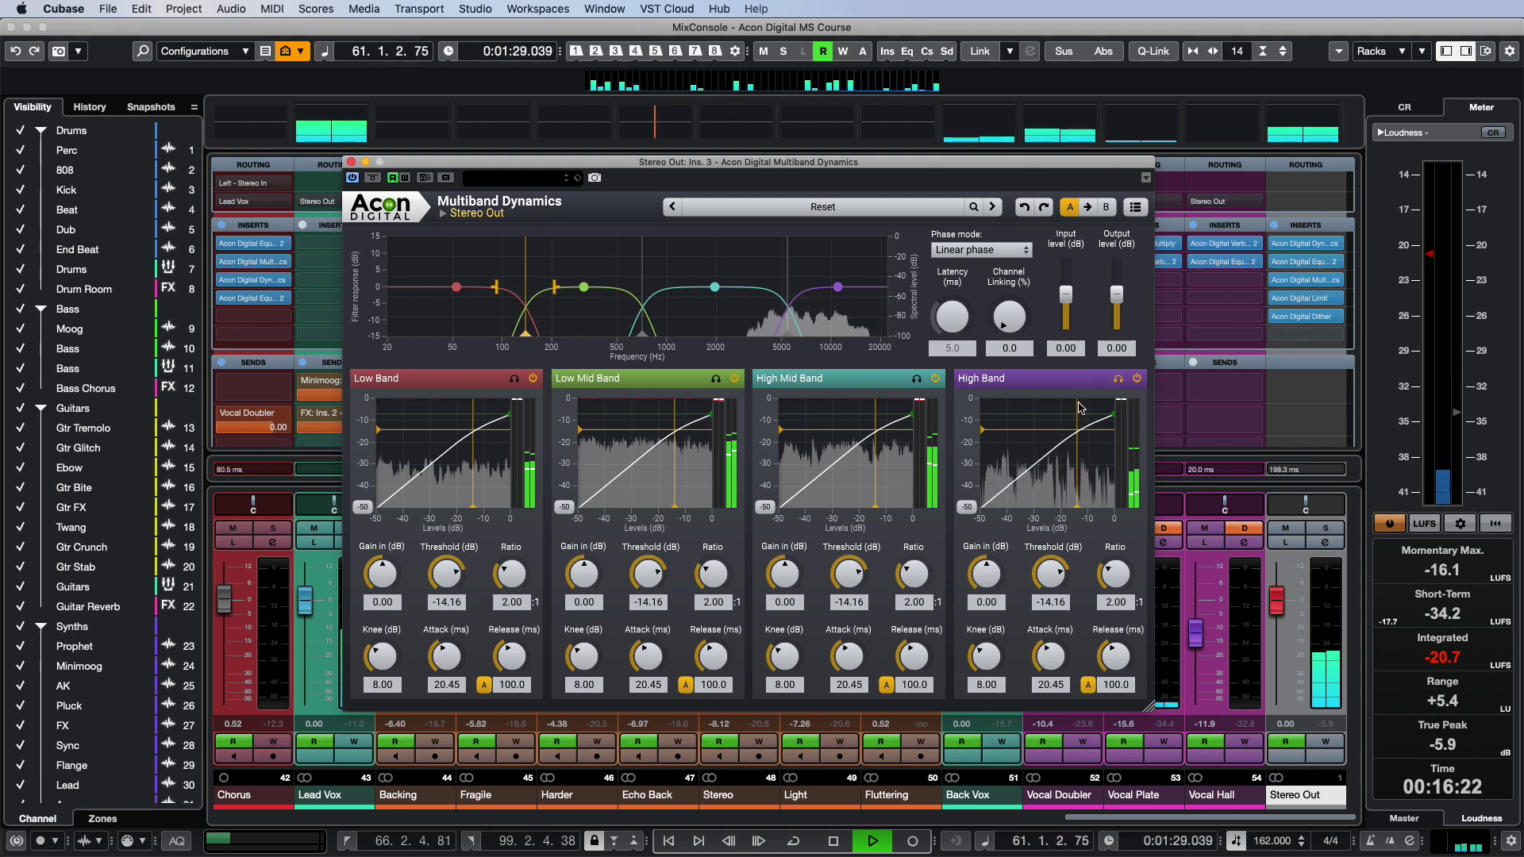
left_click(1118, 380)
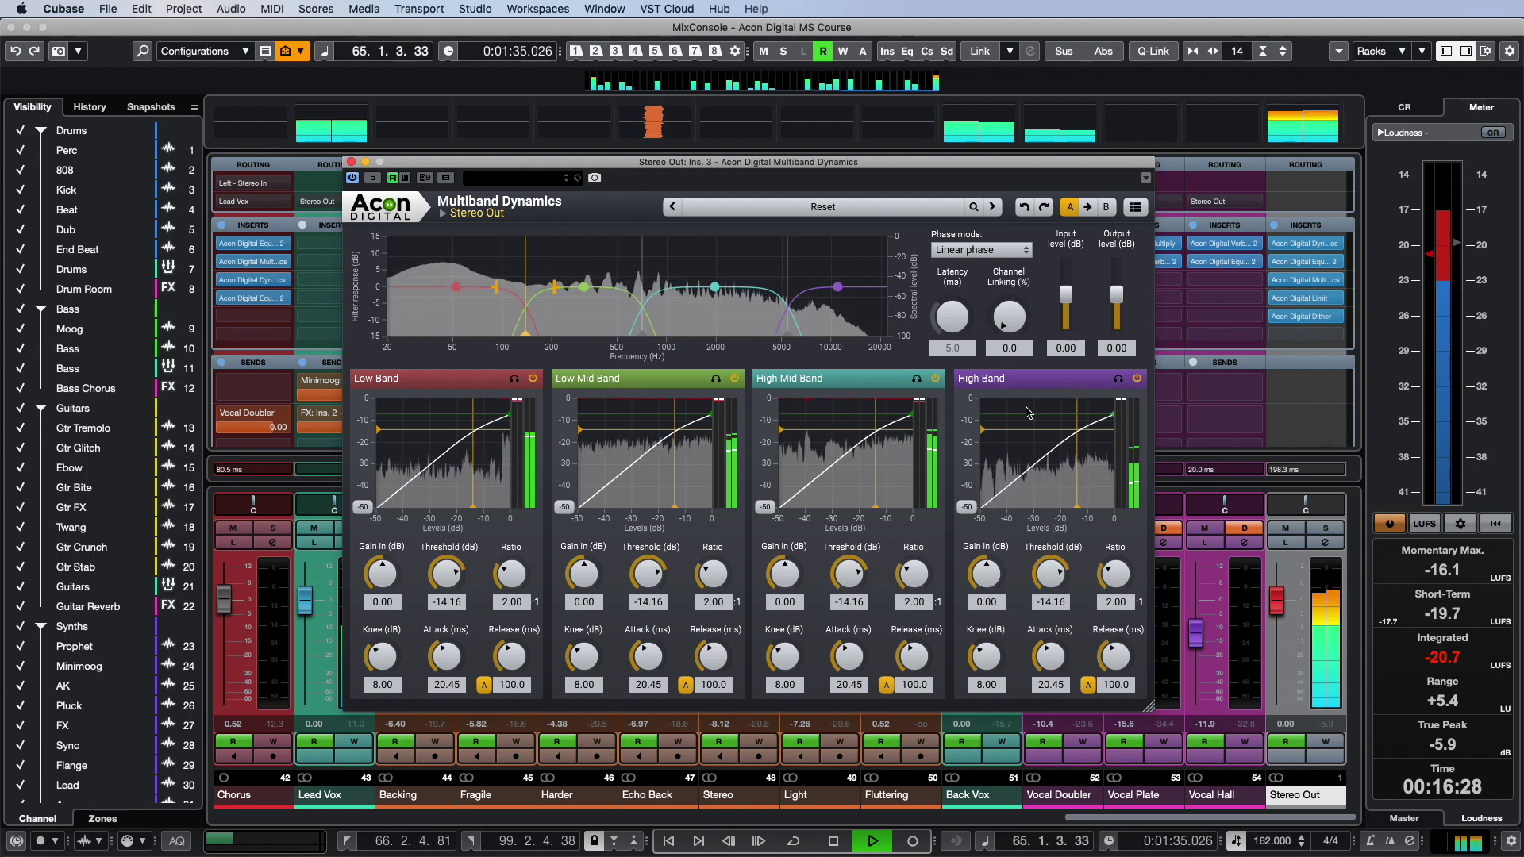
- Close Multiband Dynamics, bypass the Dynamics, Equalize 2 and Multiband Dynamics inserts on Stereo Out, and audition the song from the start
key("space")
key("Home")
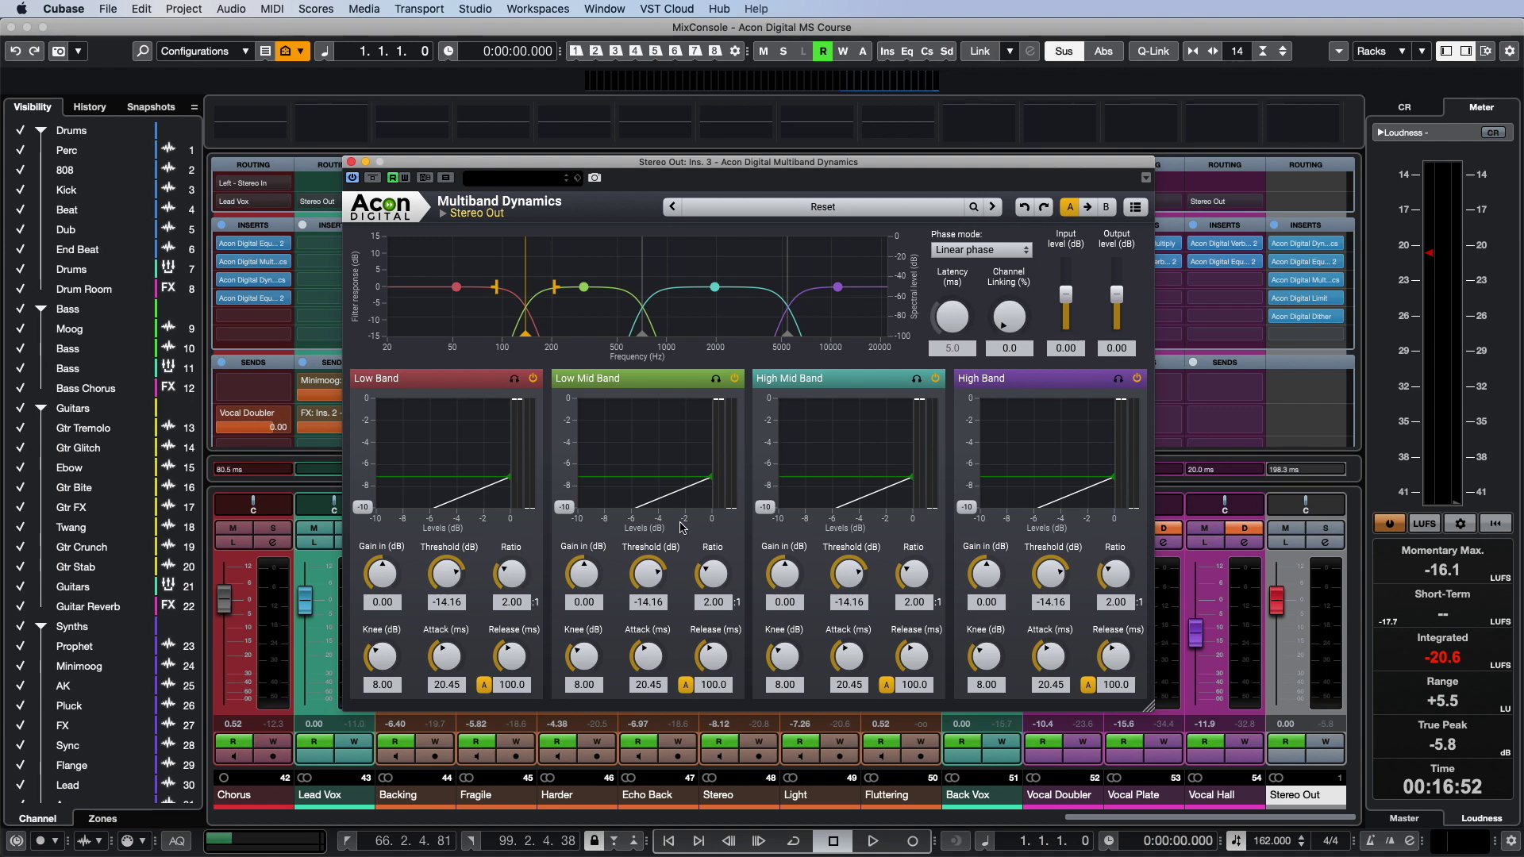
key("super+w")
left_click(1276, 280)
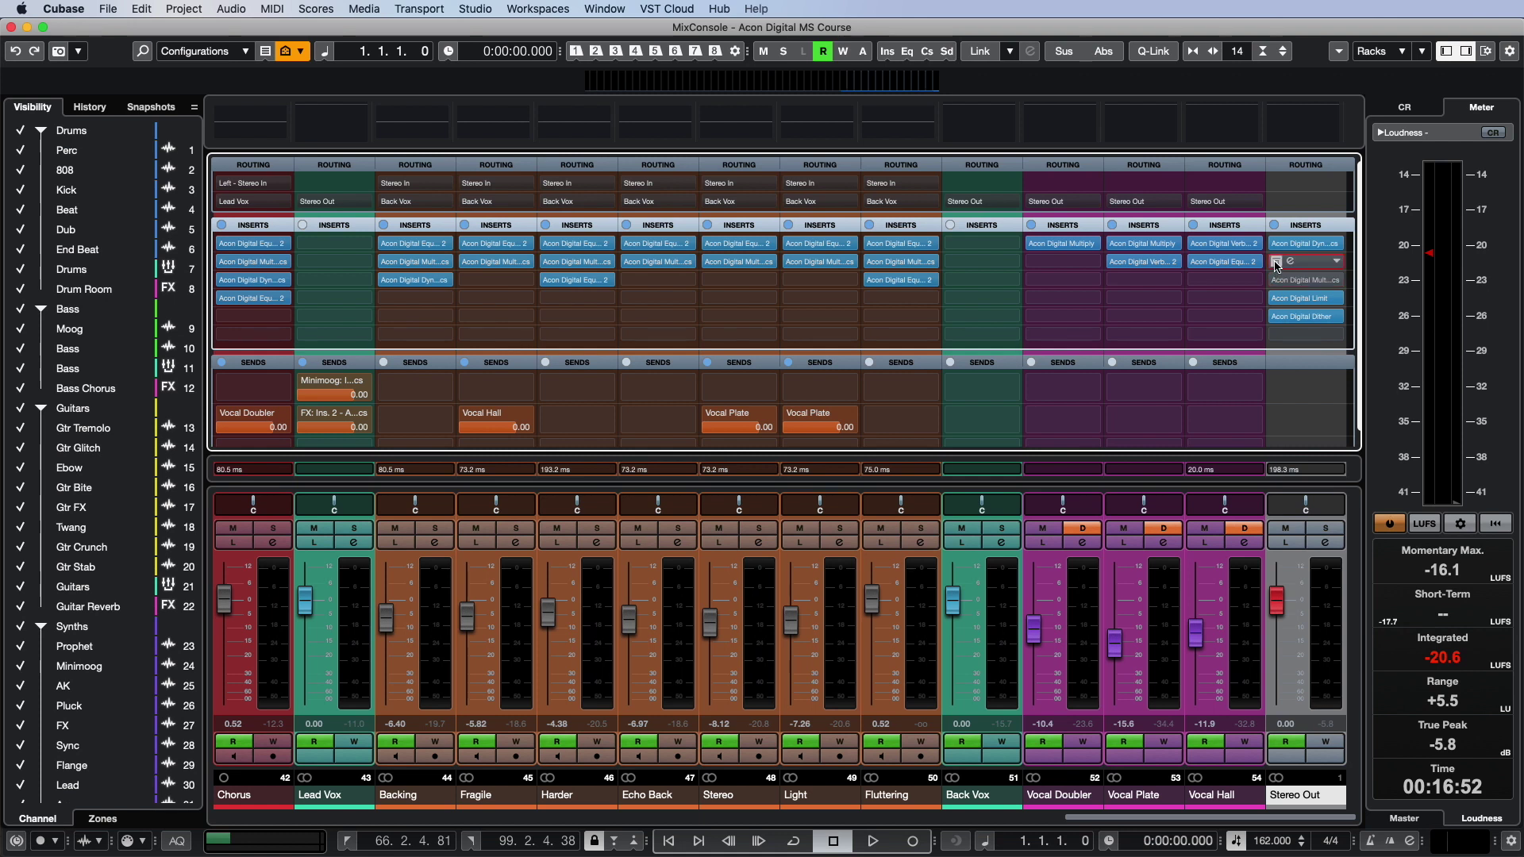
left_click(1276, 262)
key("space")
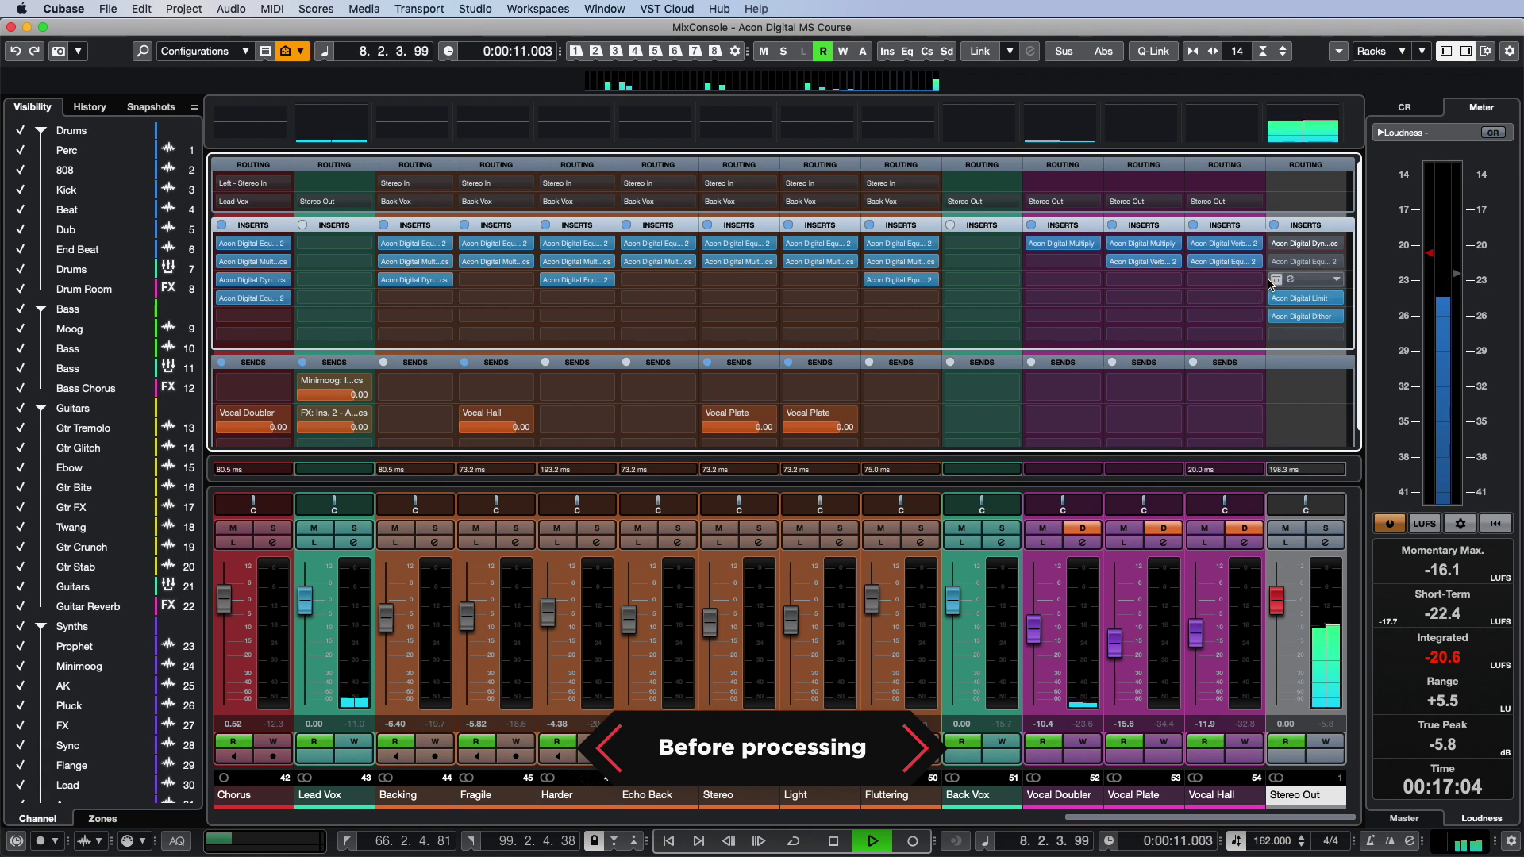
key("space")
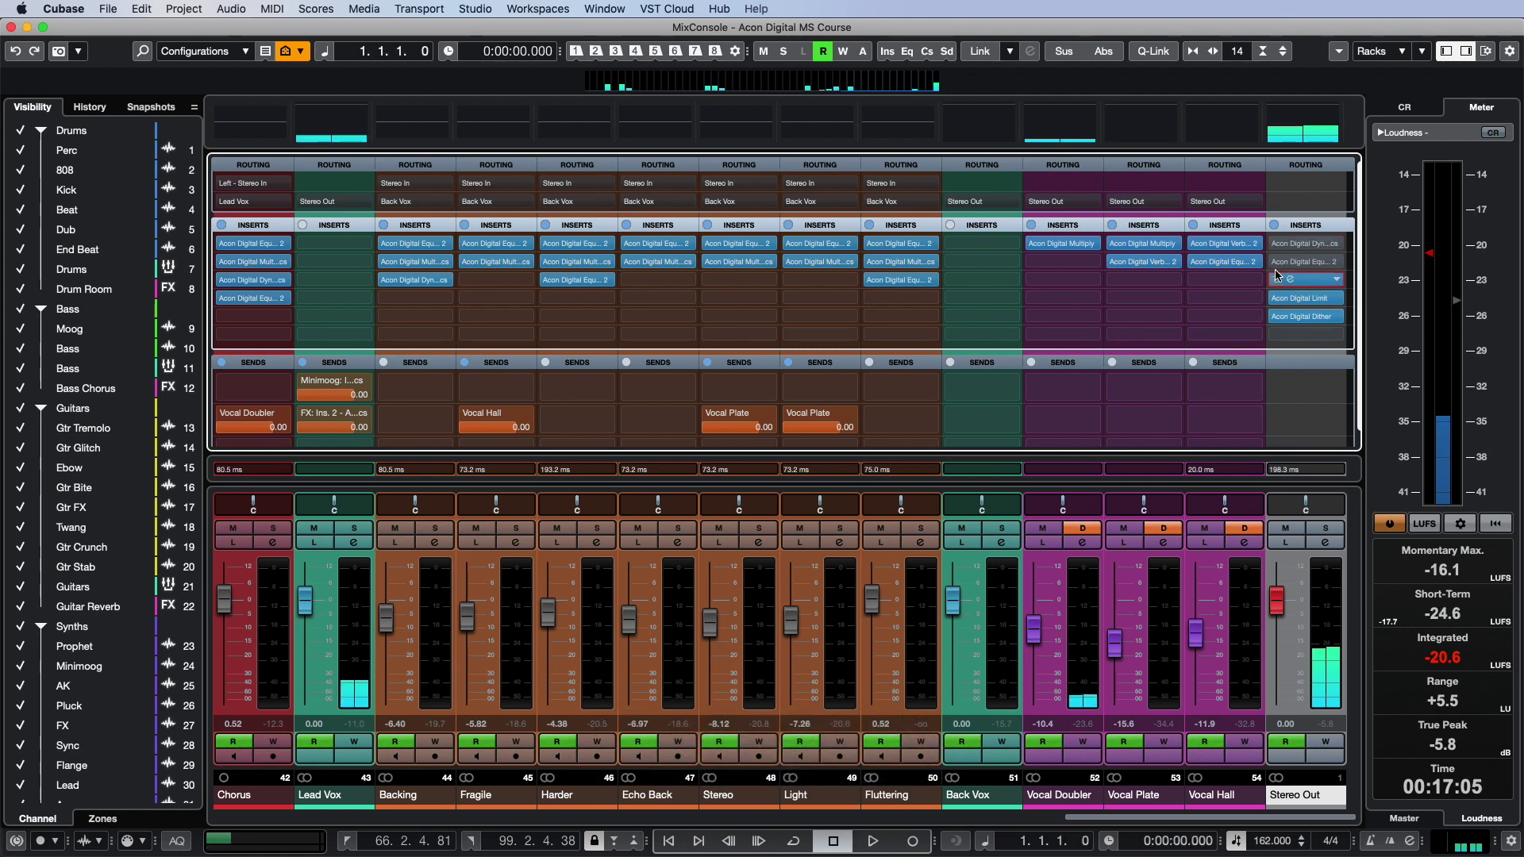
- Re-enable the Dynamics, Equalize 2 and Multiband Dynamics inserts on Stereo Out and audition the processed song from the start
left_click(1276, 275)
key("space")
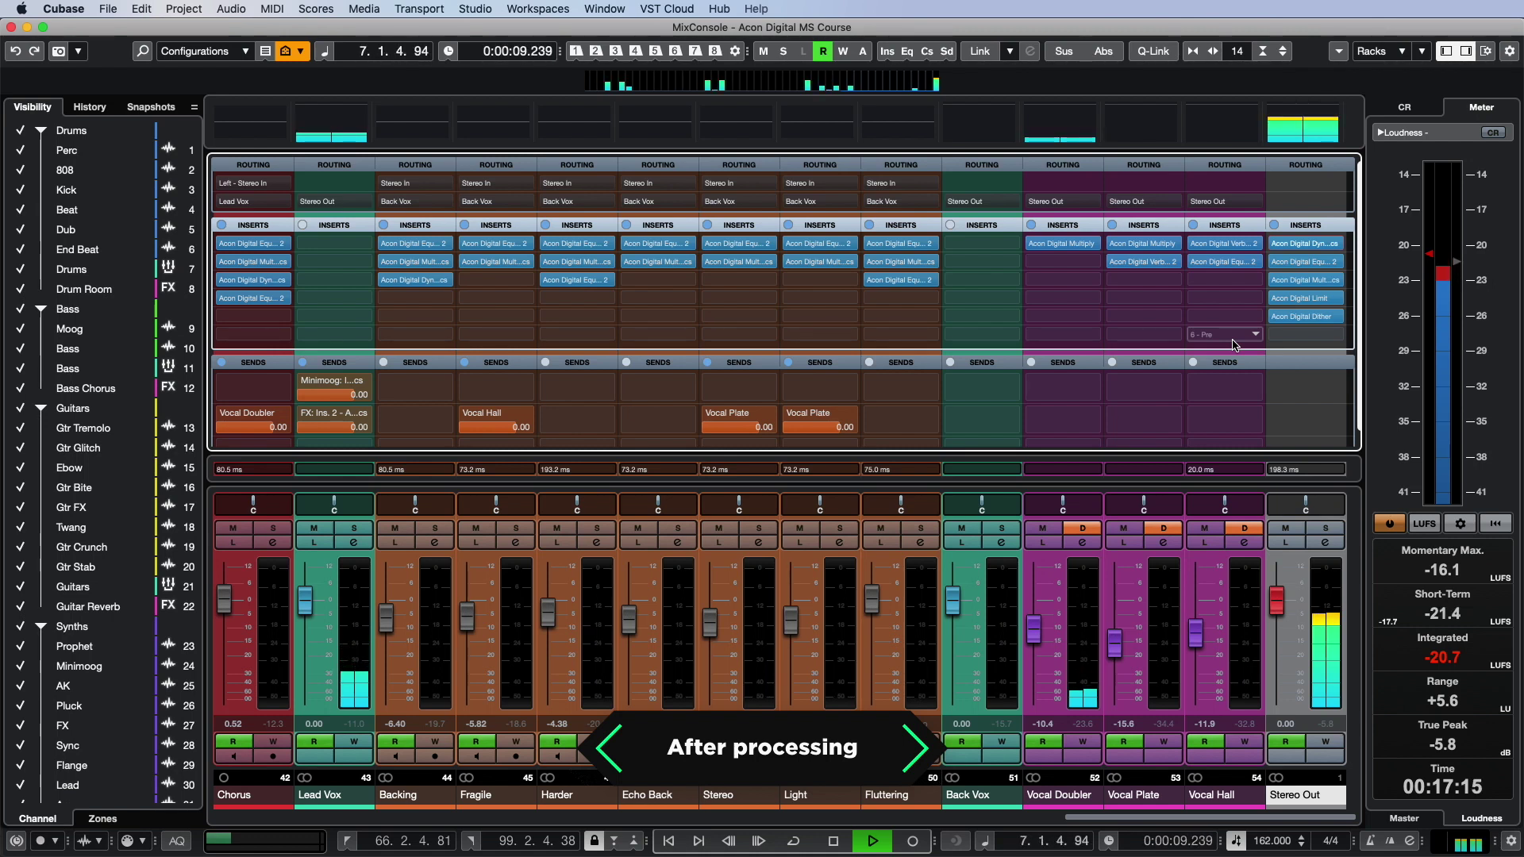
key("space")
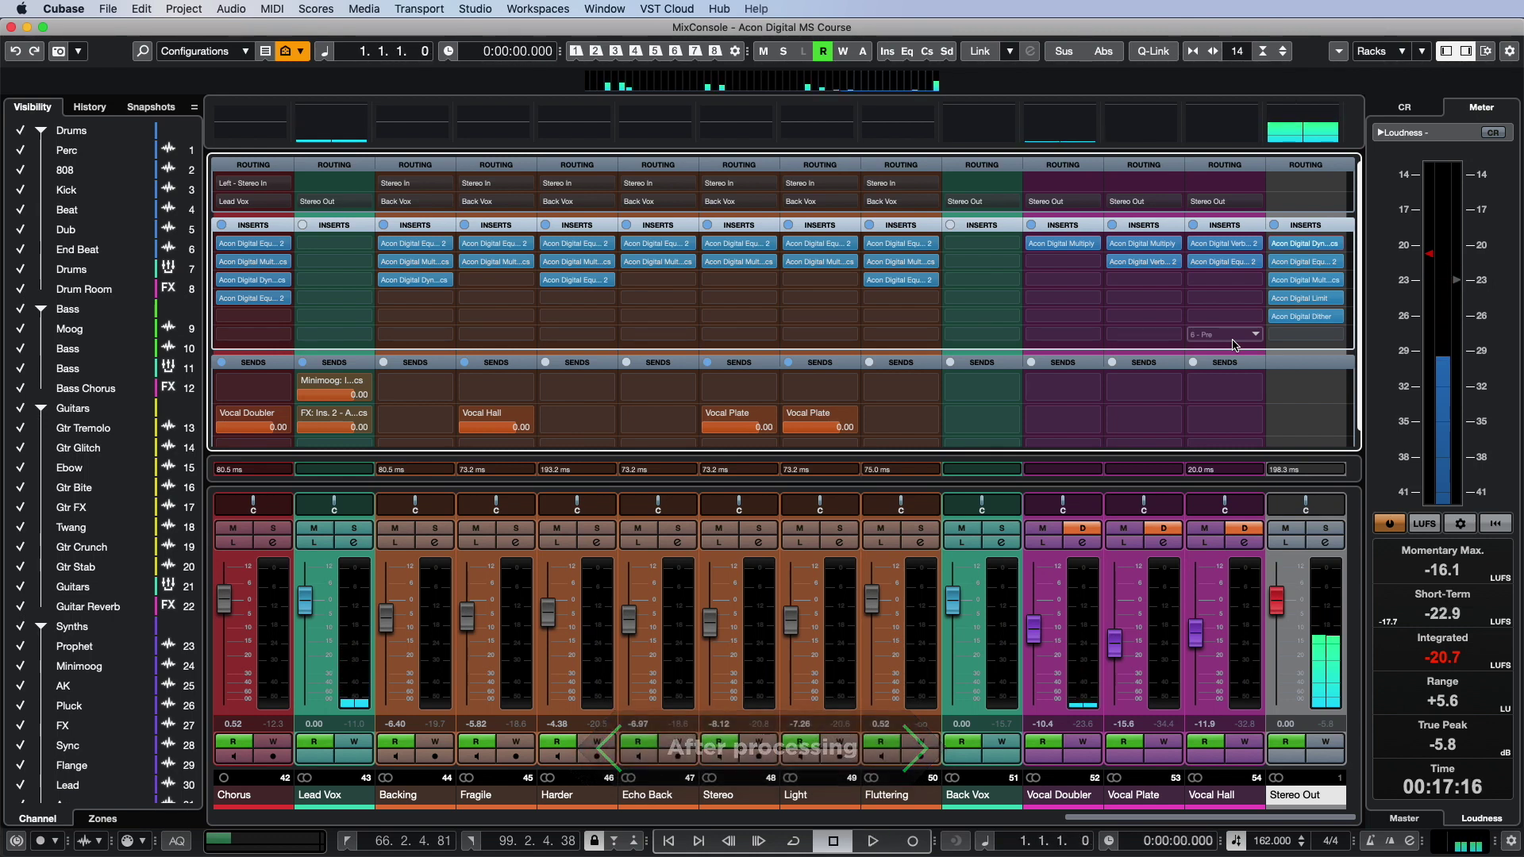
- Audition the chorus with the Dynamics, Equalize 2 and Multiband Dynamics inserts on Stereo Out bypassed, and compare it with them re-enabled
key("space")
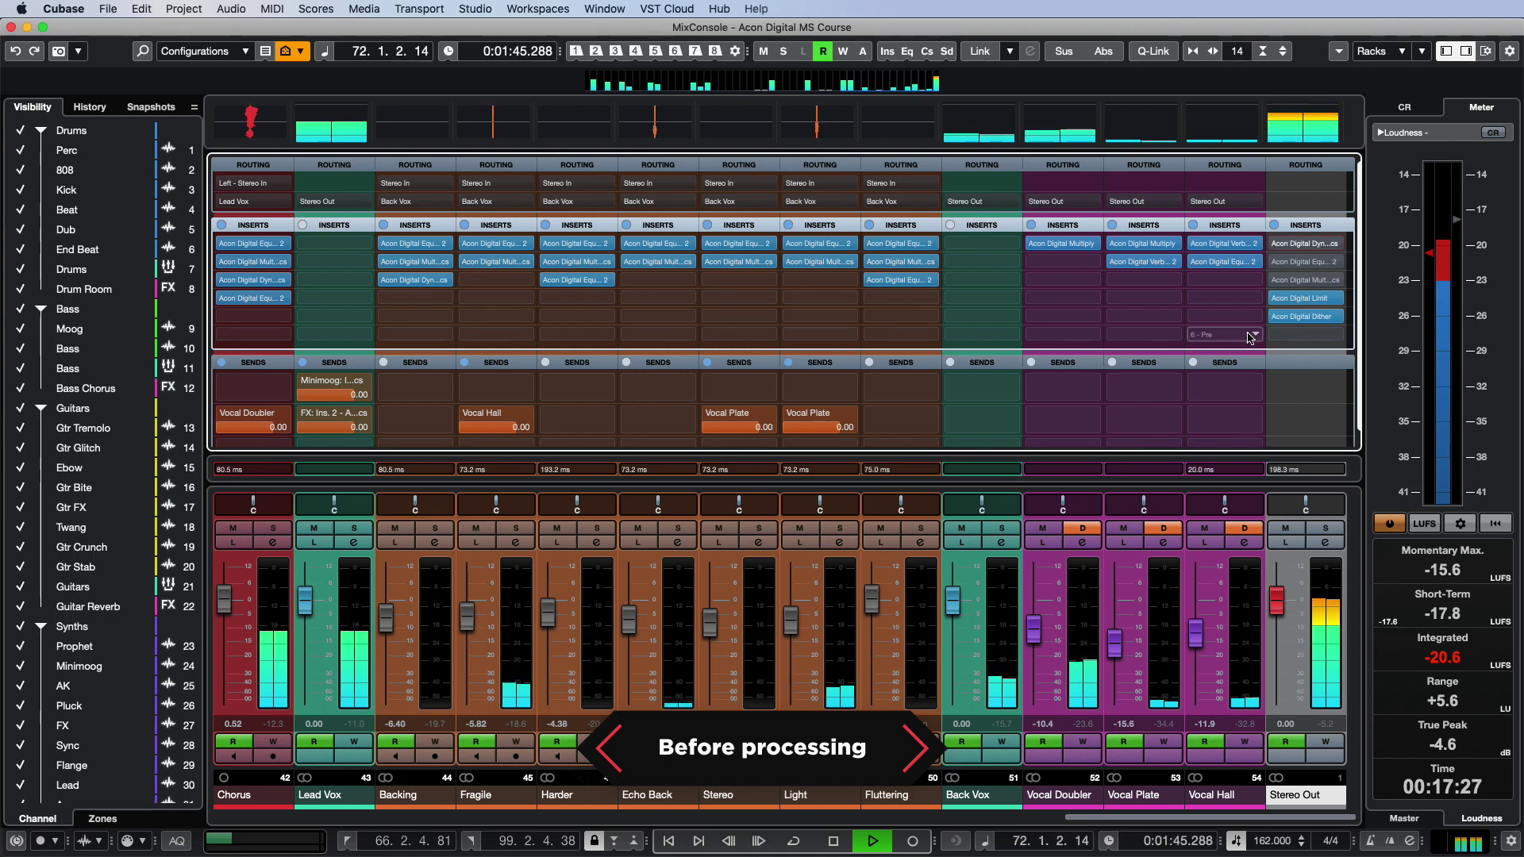
key("space")
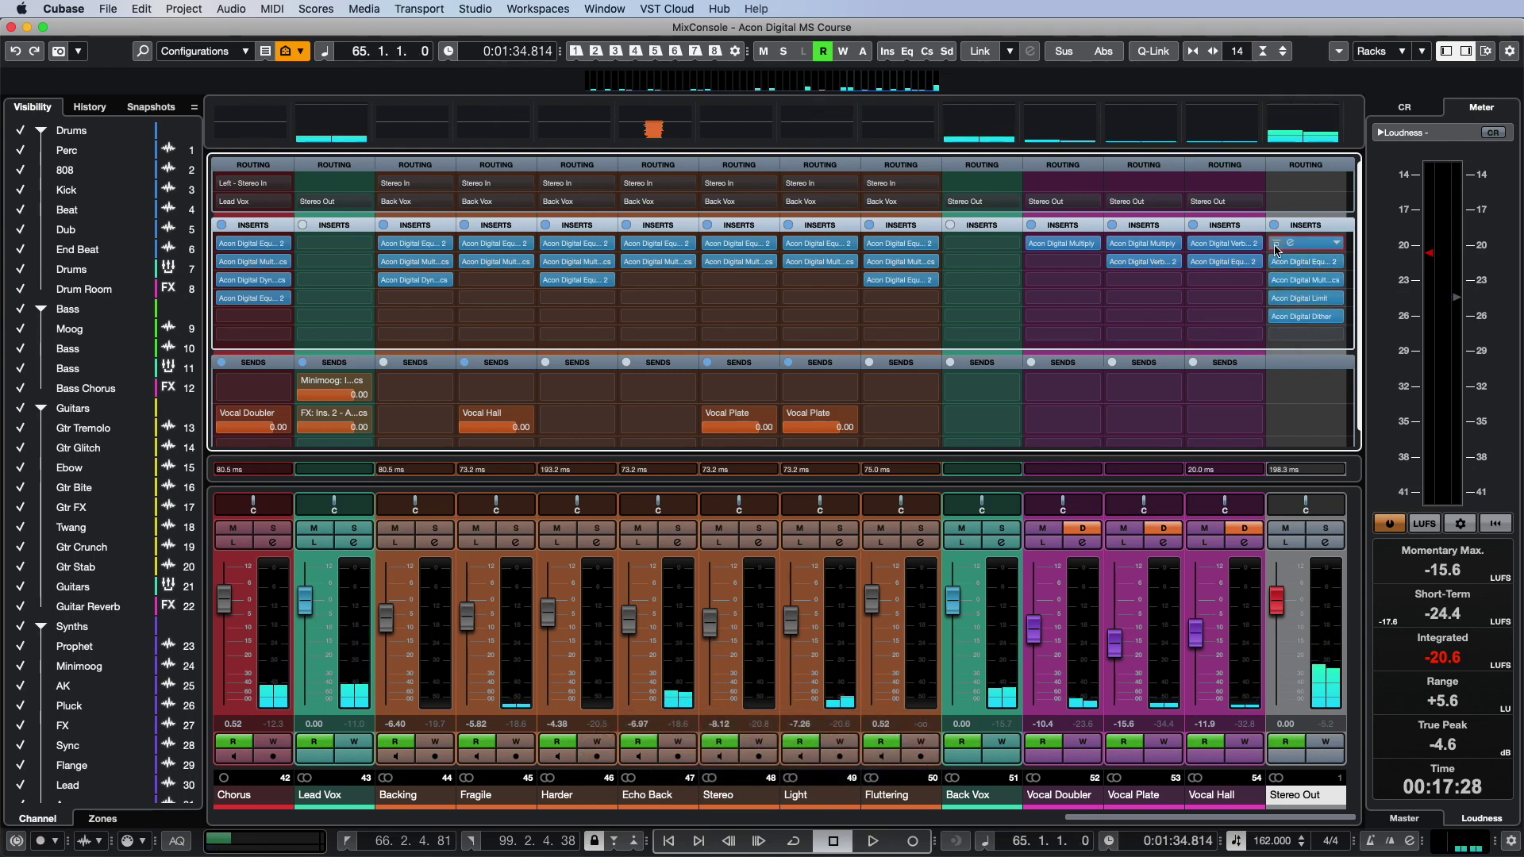
left_click(1277, 251)
key("space")
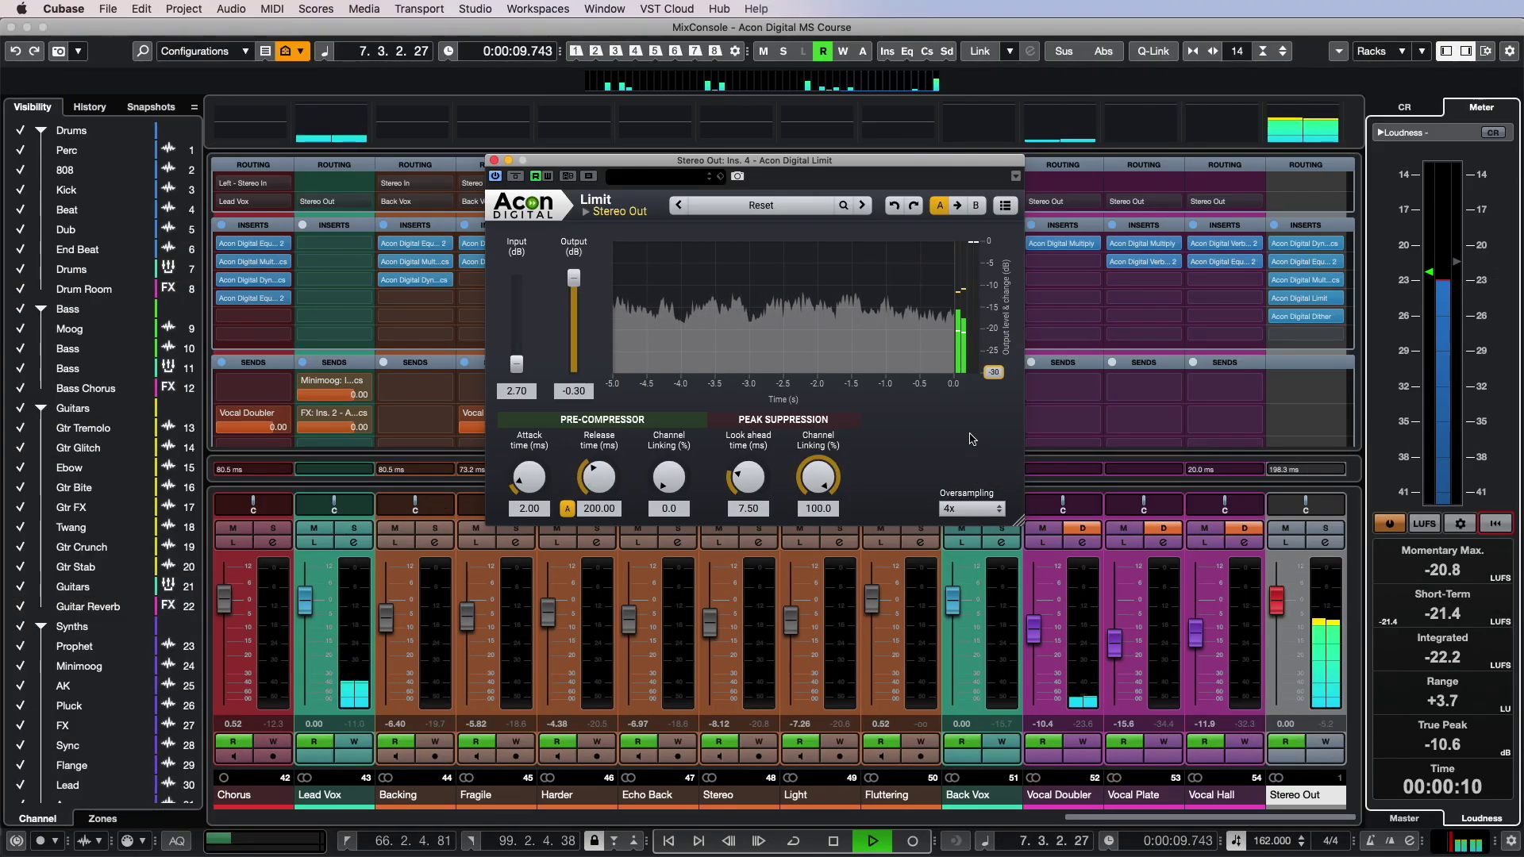
- In the Limit plug-in on Stereo Out, try the 50 dB output level graph range and settle on 20 dB
left_click(992, 372)
left_click(1010, 453)
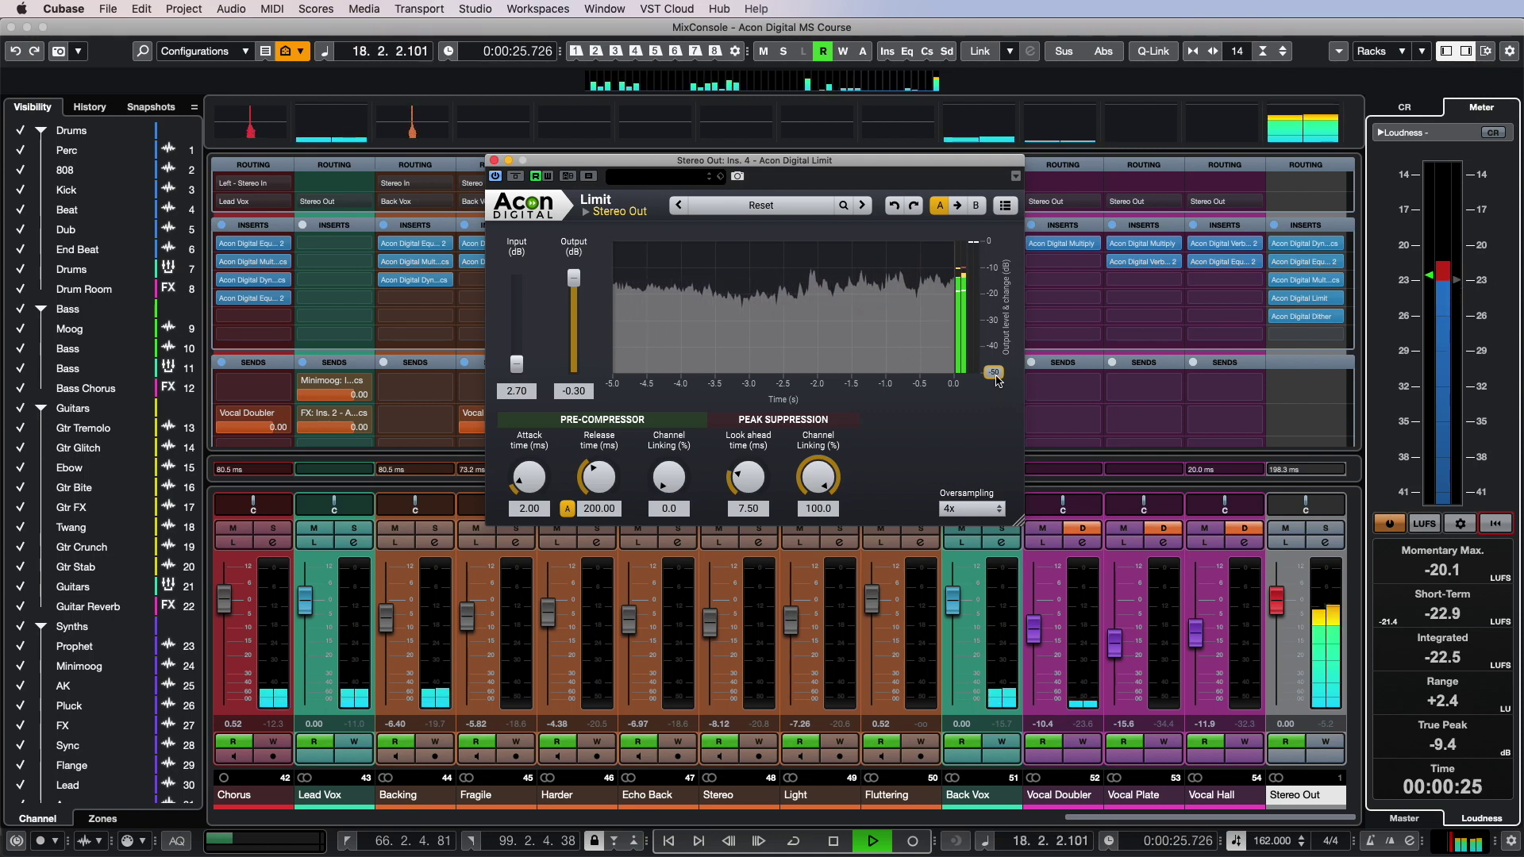
left_click(993, 373)
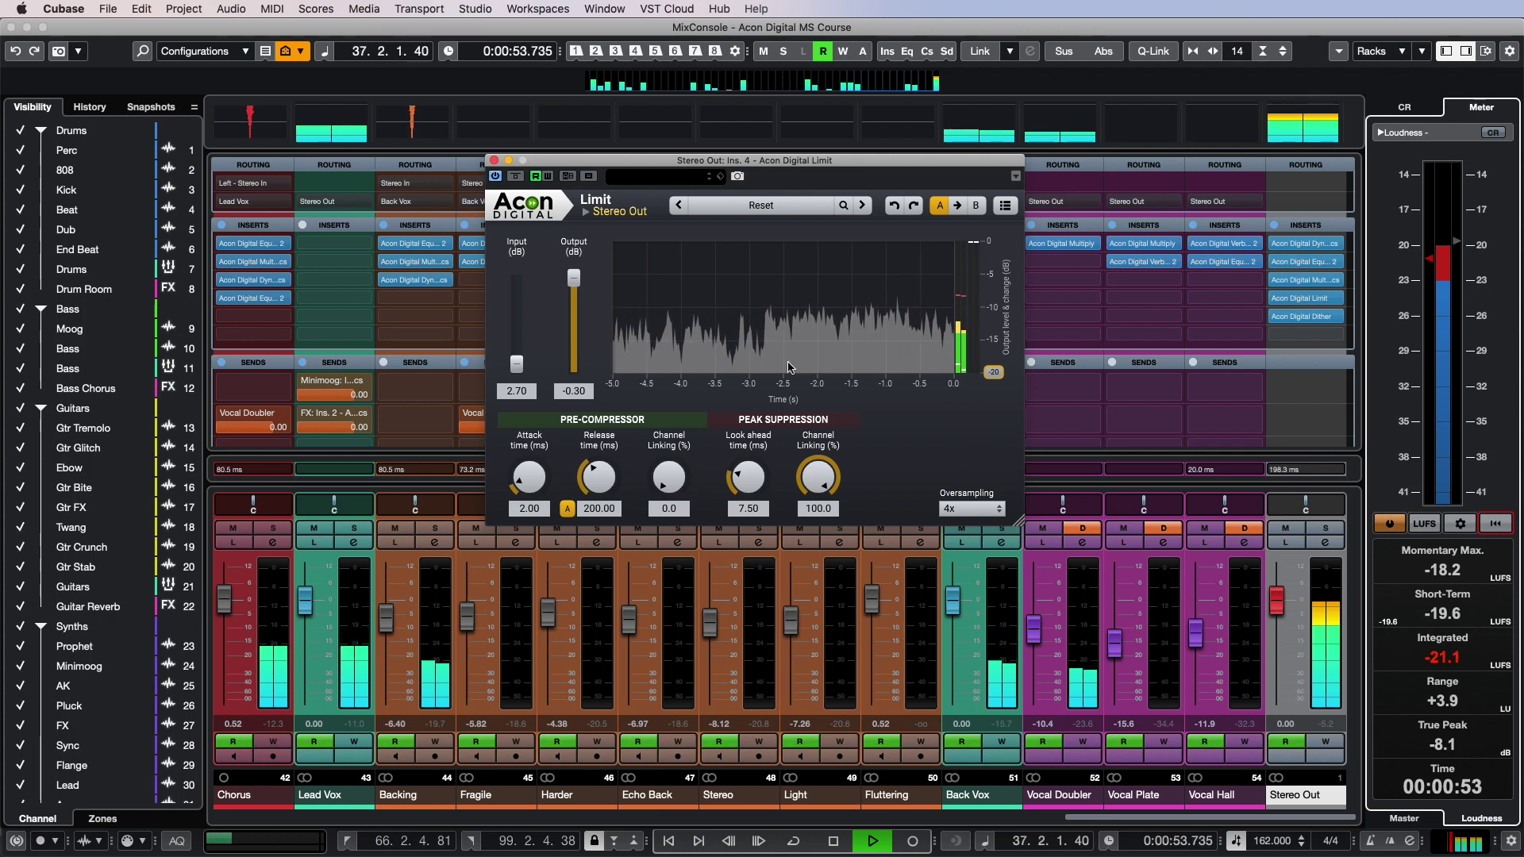
- Raise Limit's input gain to 10.13 dB, jump playback to the chorus, and bring the input gain up to 12.00 dB
left_click_drag(517, 365, 522, 346)
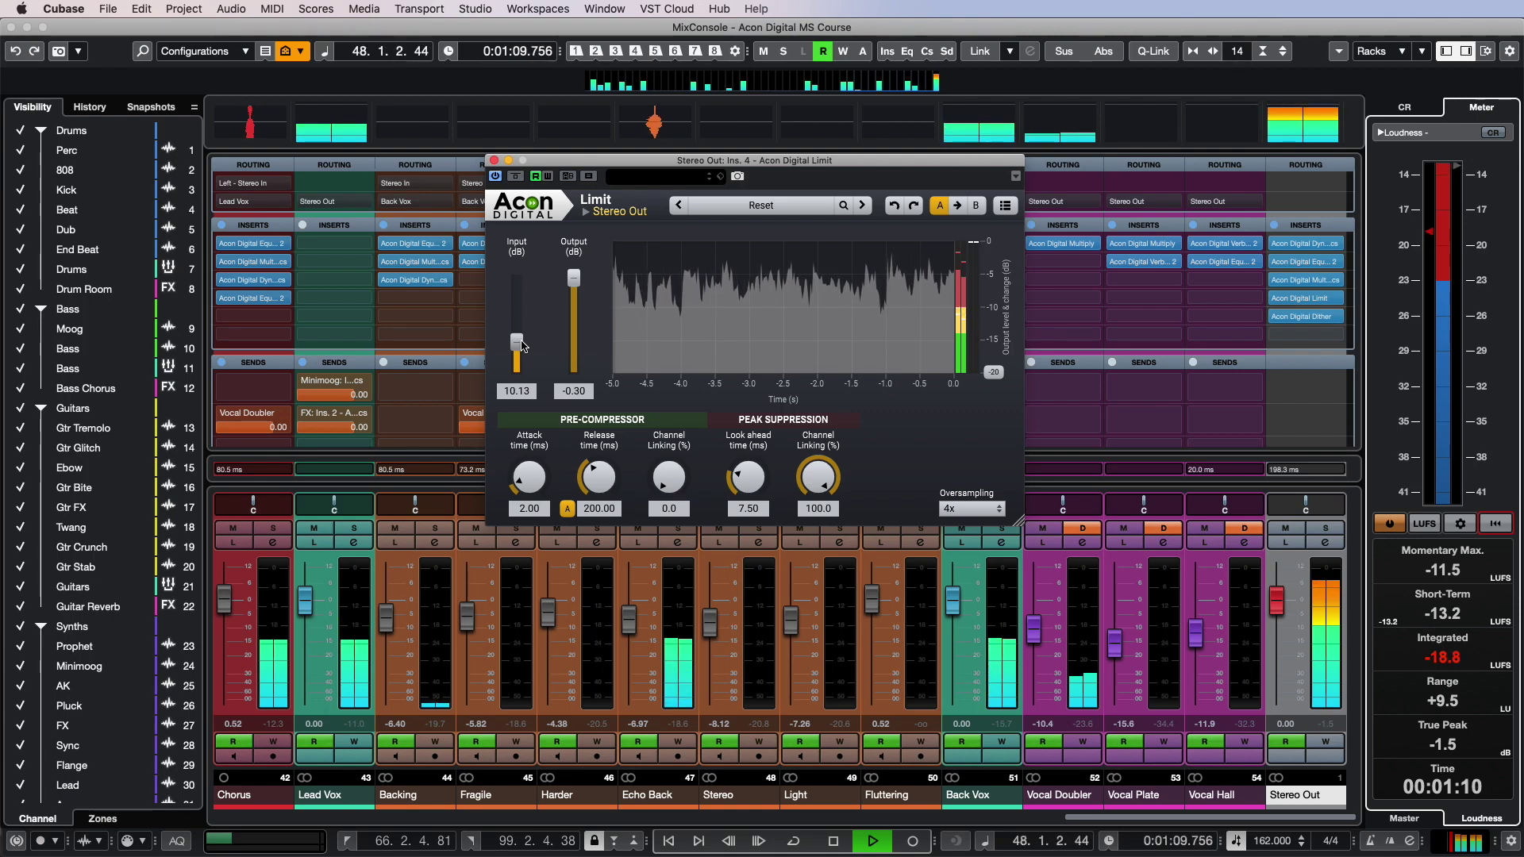
key("shift+n")
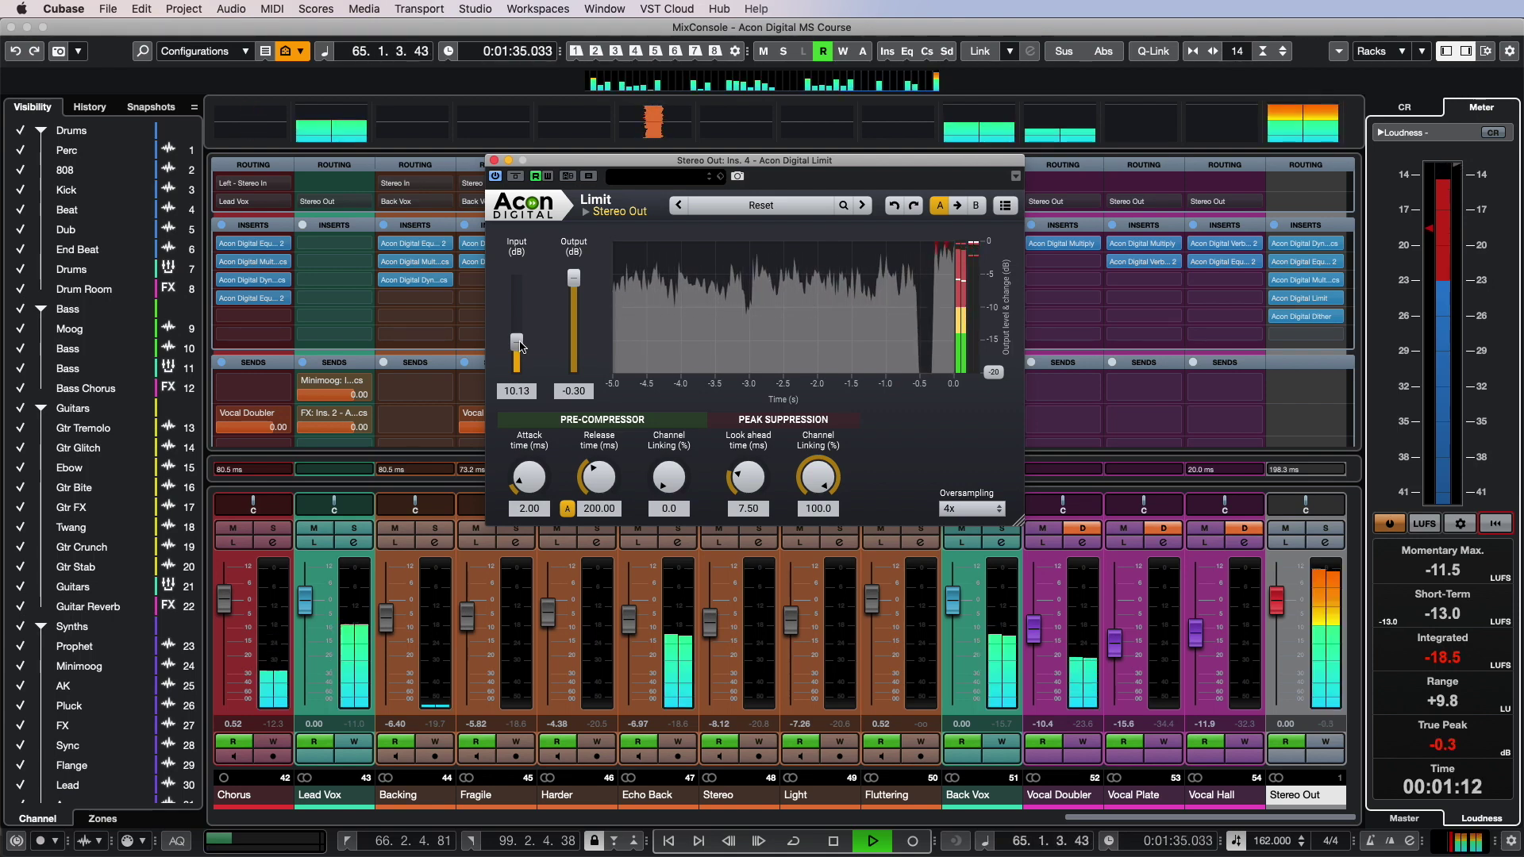
left_click_drag(520, 346, 520, 340)
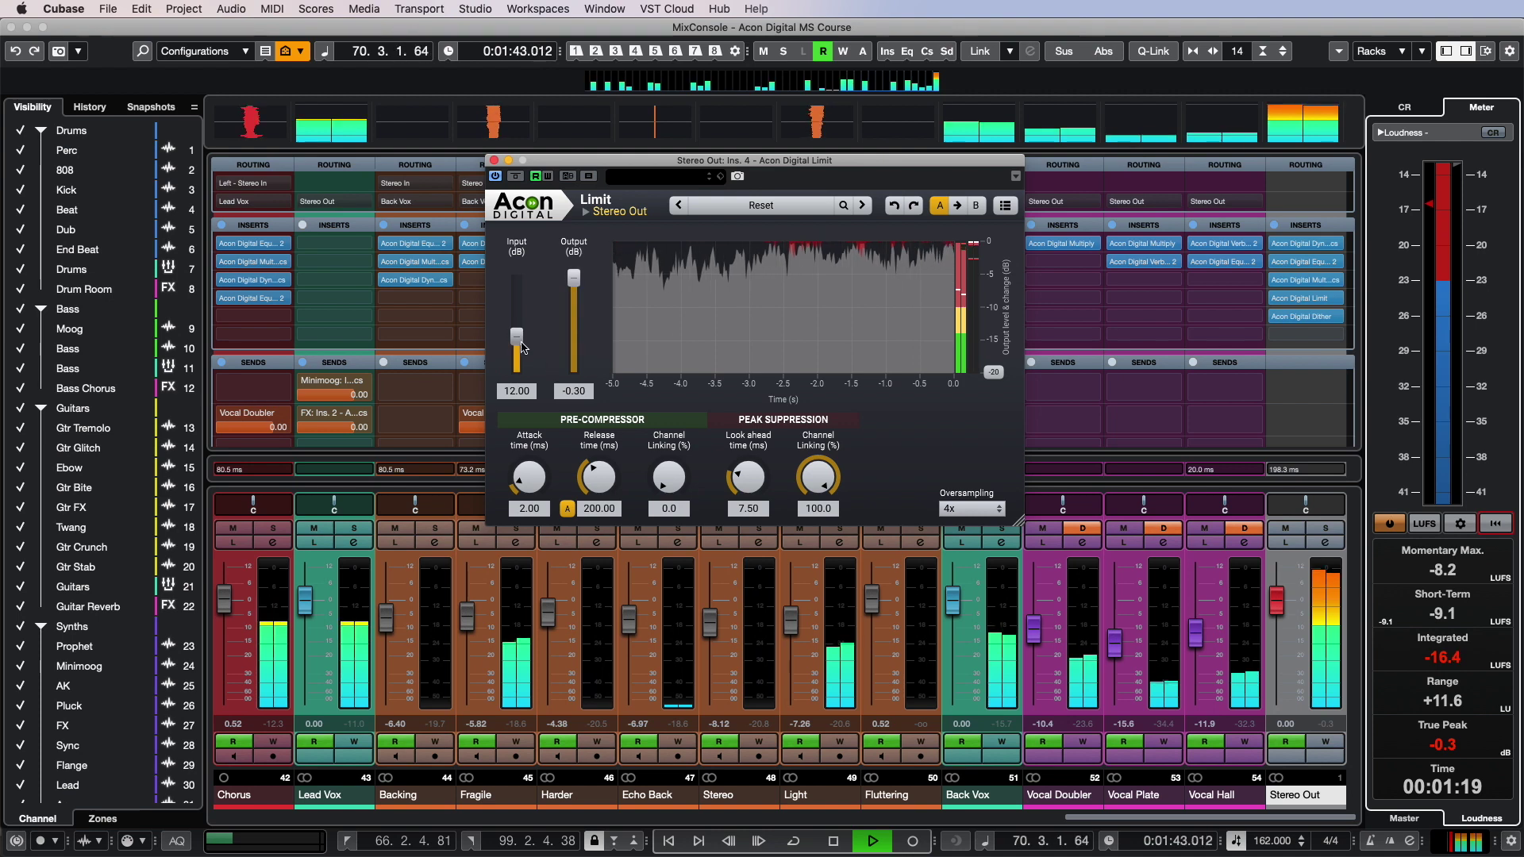
left_click_drag(520, 341, 517, 339)
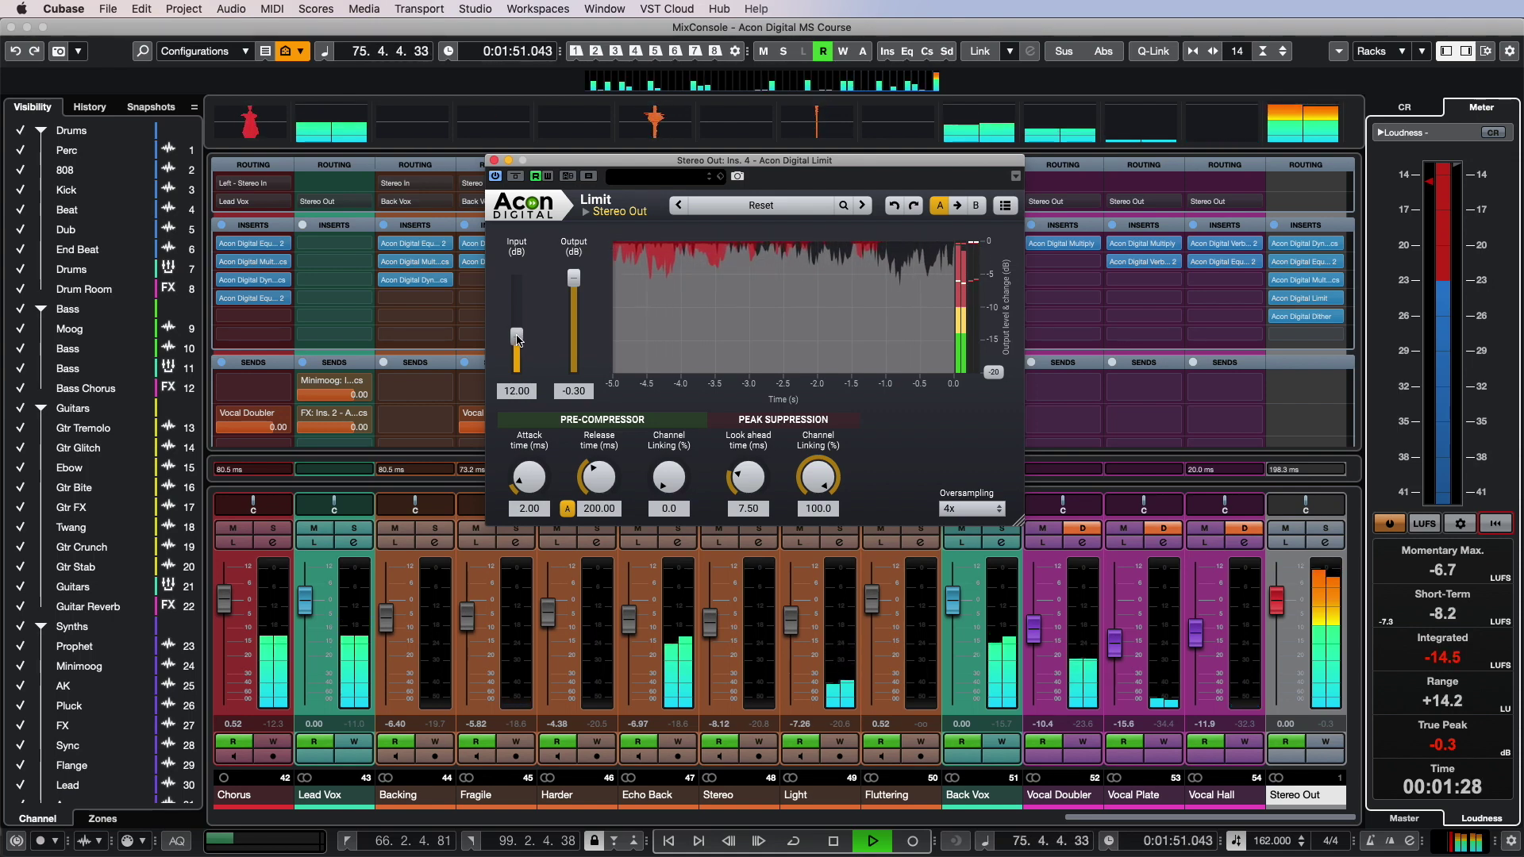
- Set Limit's level graph range to 10 dB and try out the pre-compressor and peak suppression channel linking
left_click(994, 372)
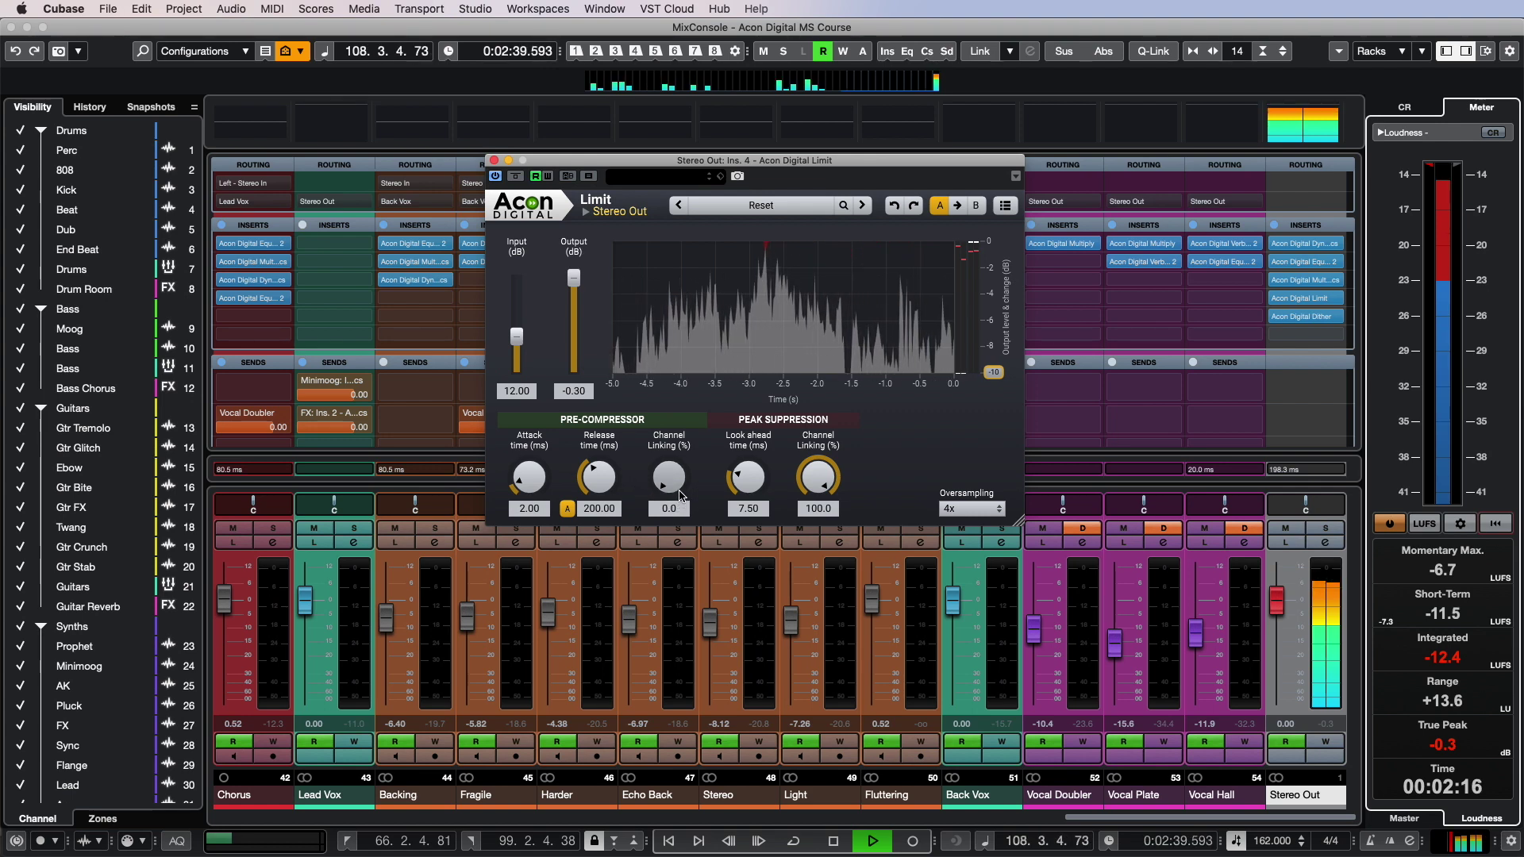
mouse_move(679, 474)
left_mouse_down()
mouse_move(687, 281)
mouse_move(666, 474)
left_mouse_up()
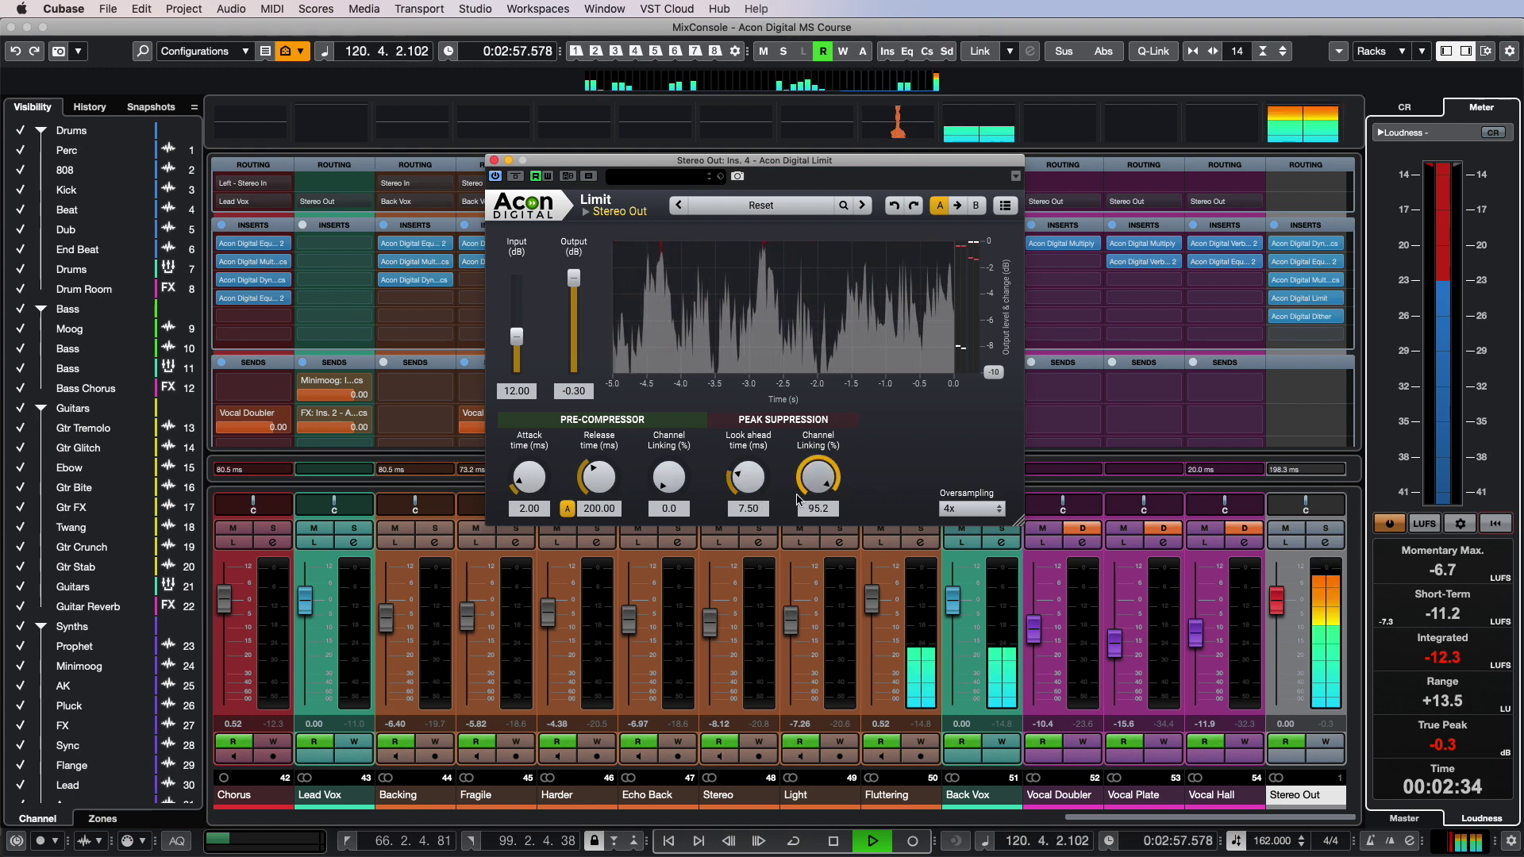
left_click_drag(798, 498, 699, 694)
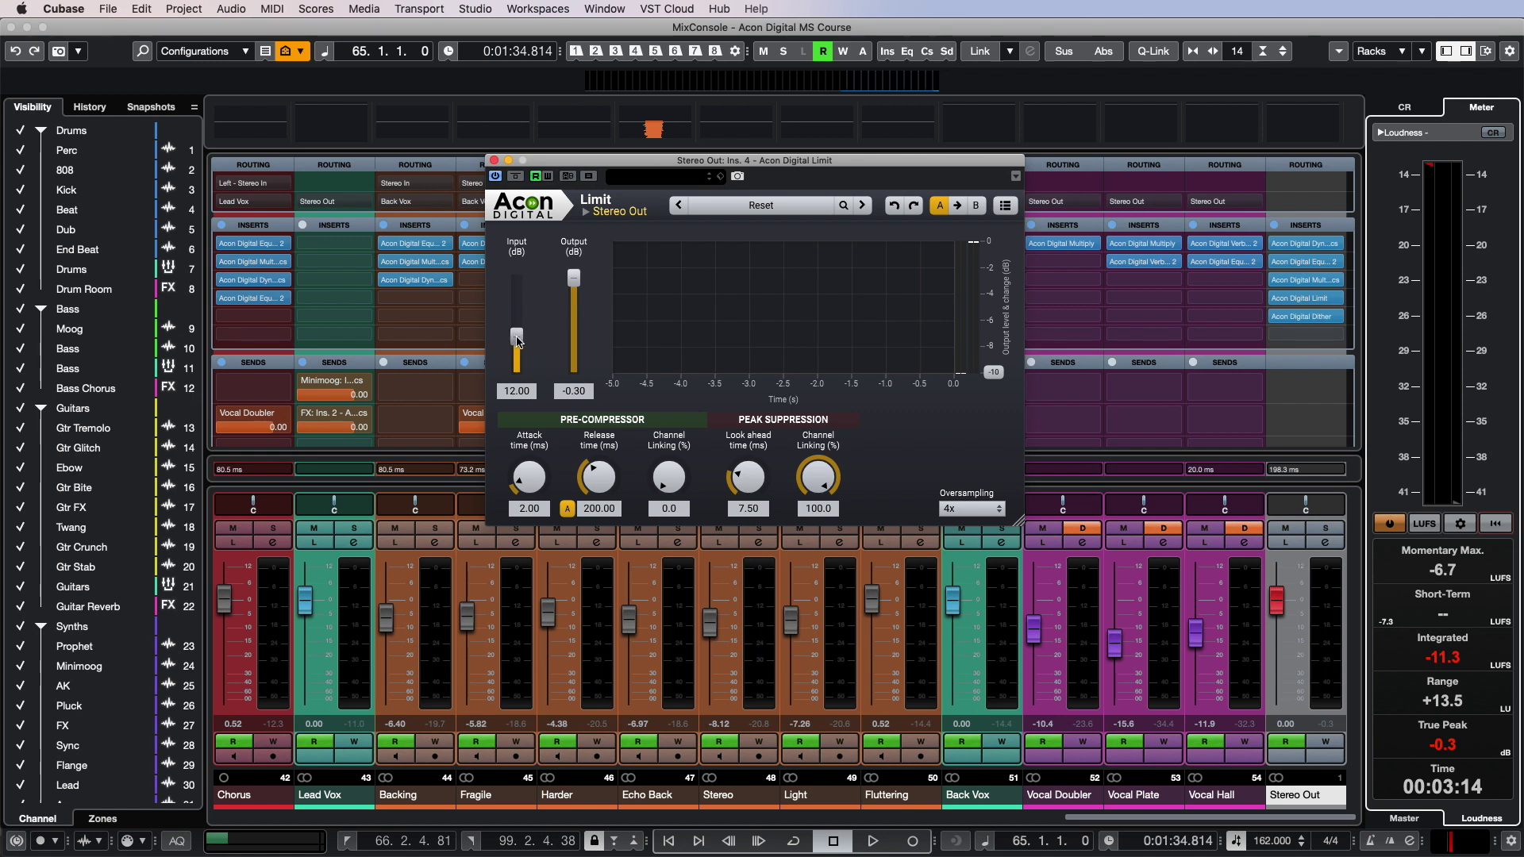
- Play the chorus with Limit overdriven at 32.00 dB input, oversampling Off and the output level at 0.00 dB
key("space")
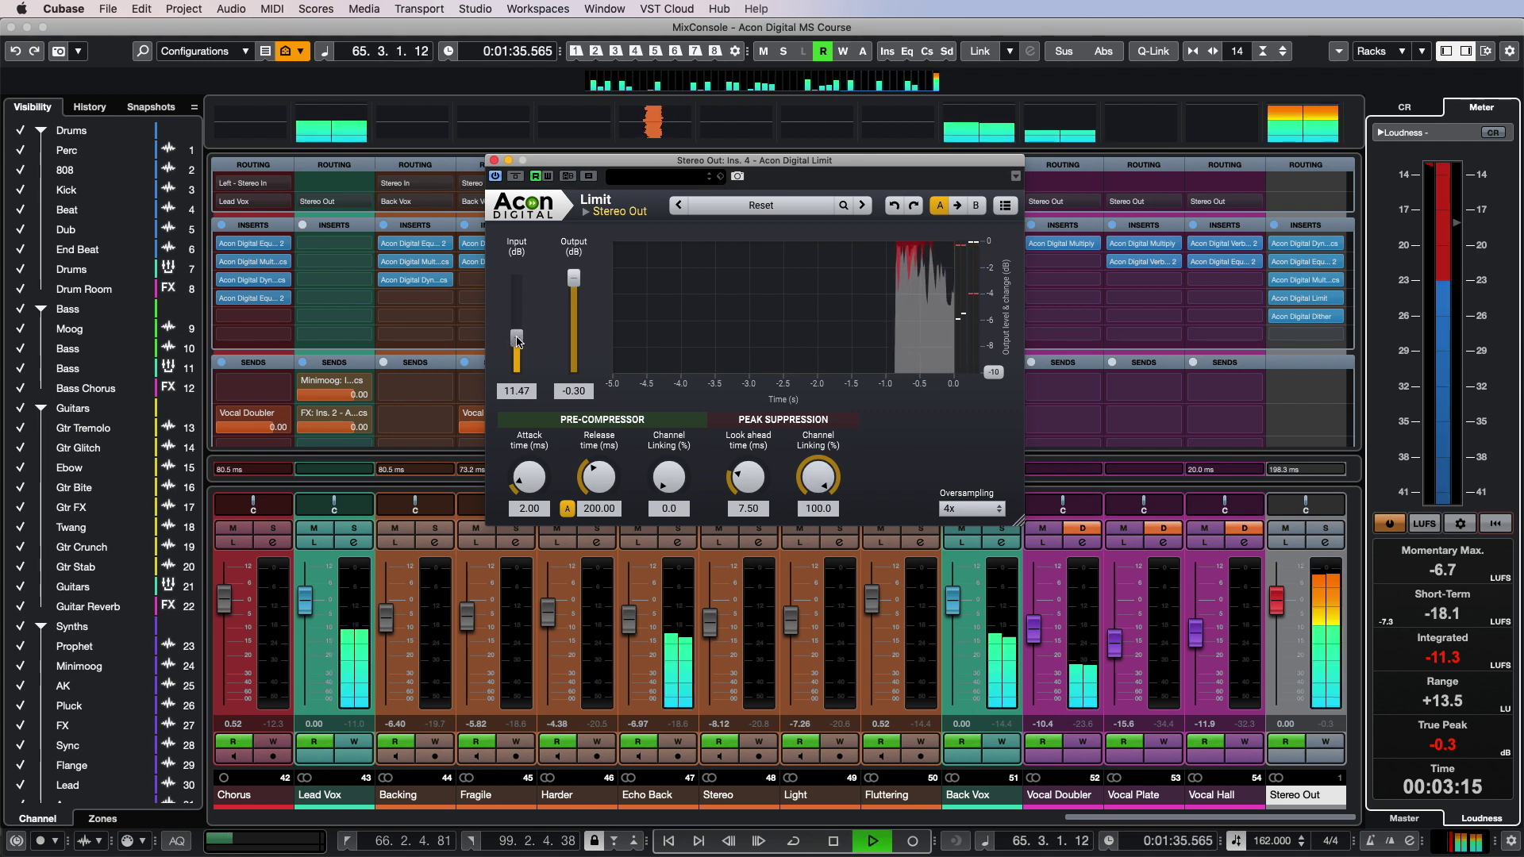
left_click_drag(516, 341, 522, 278)
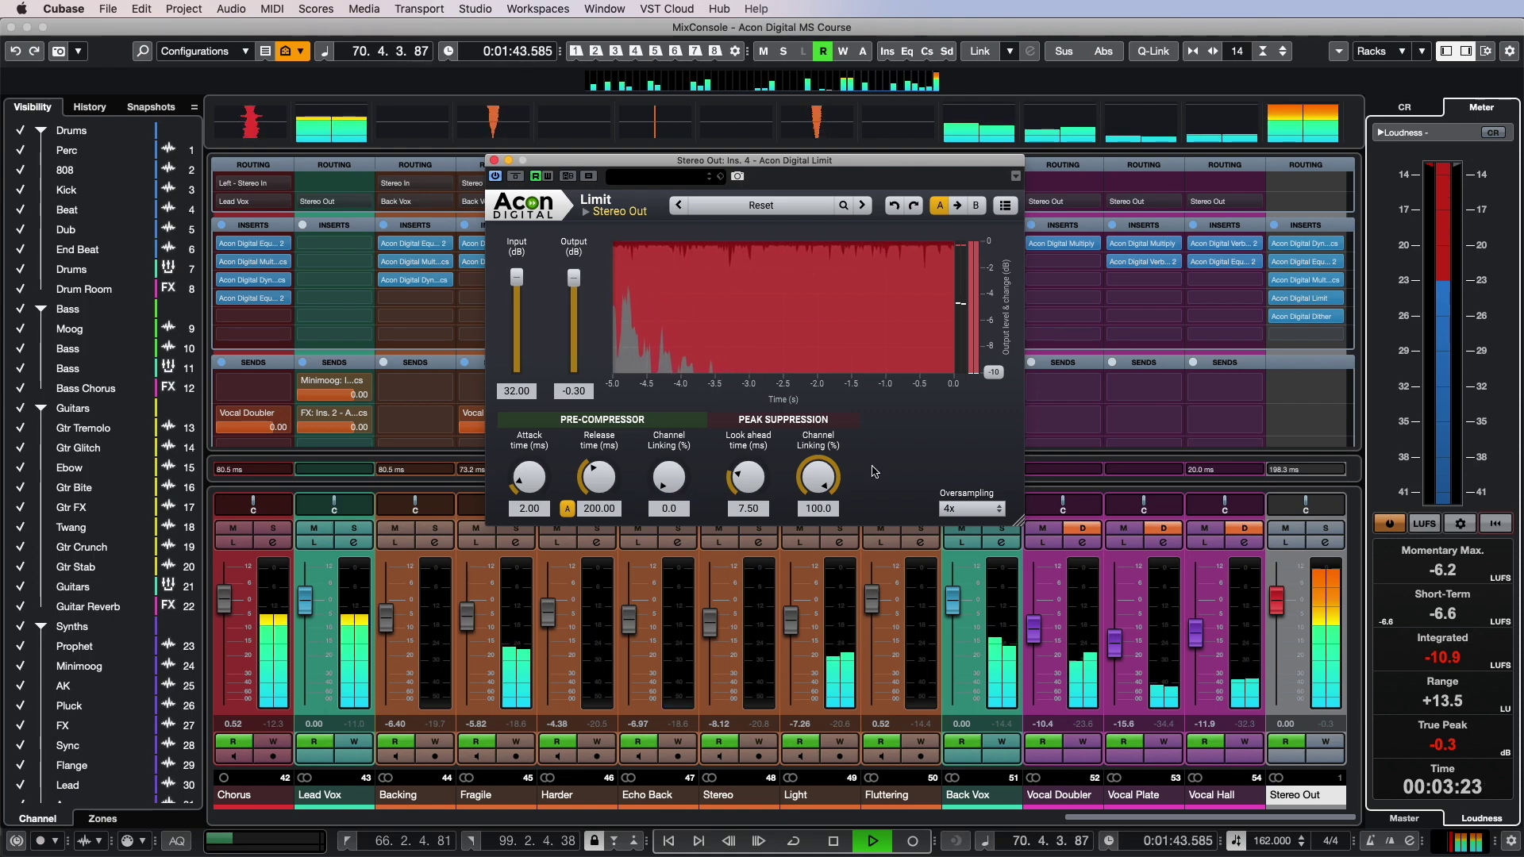
left_click(971, 508)
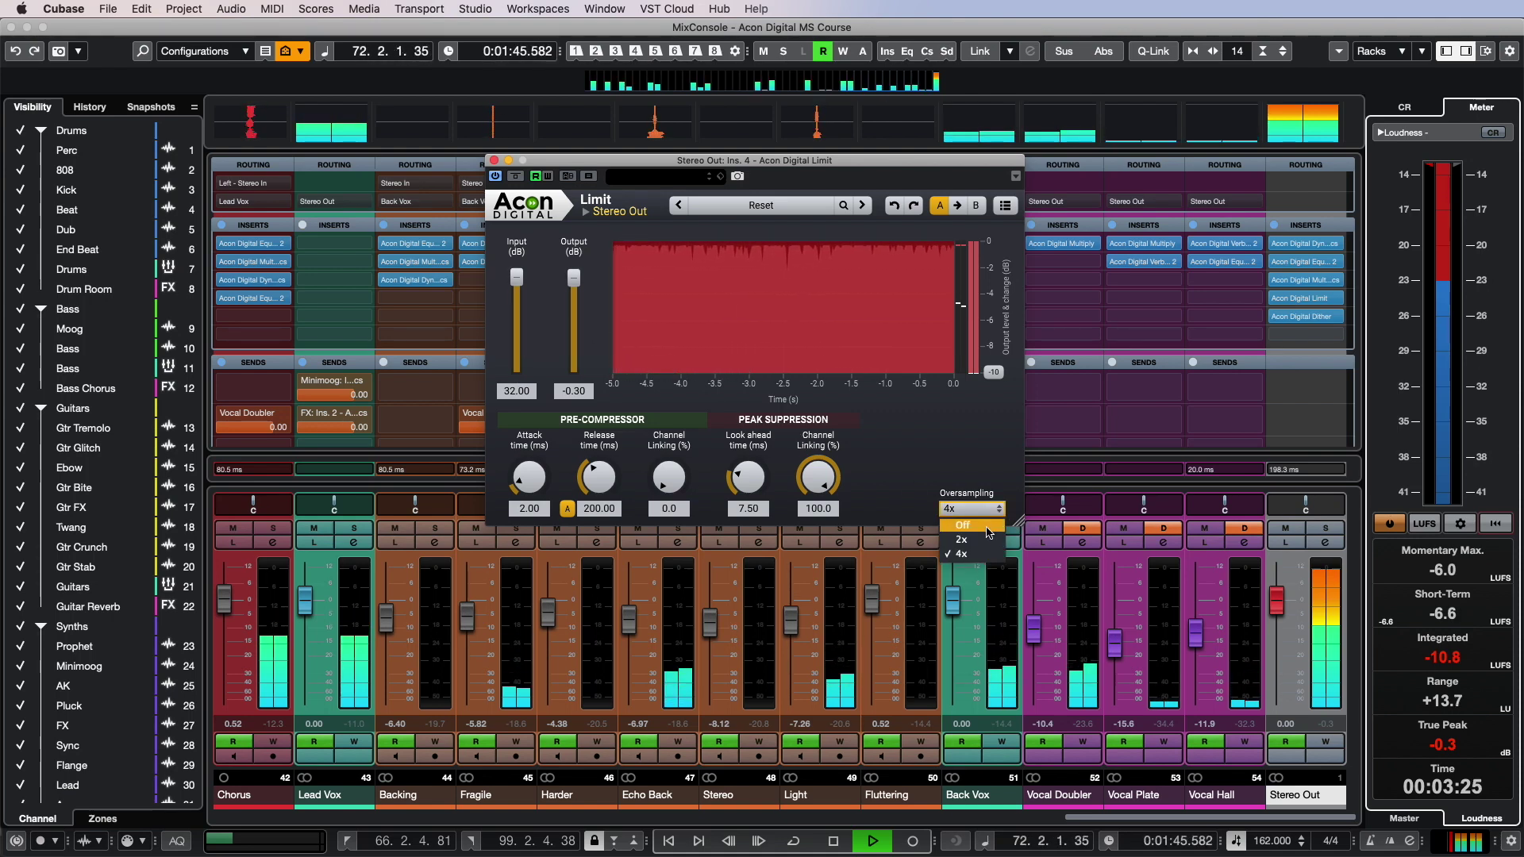
left_click(989, 530)
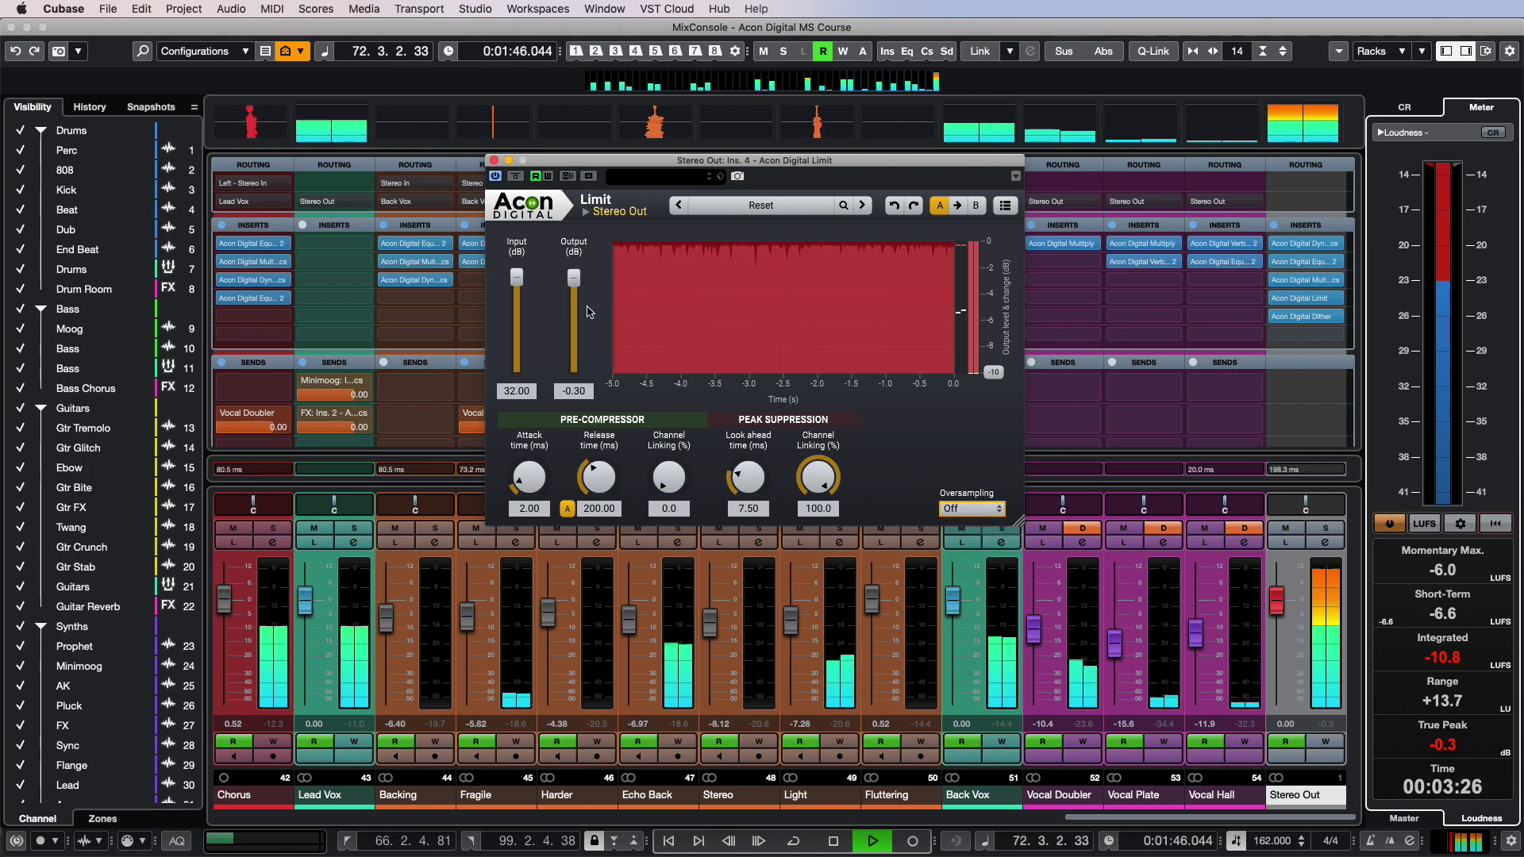
left_click_drag(573, 277, 577, 263)
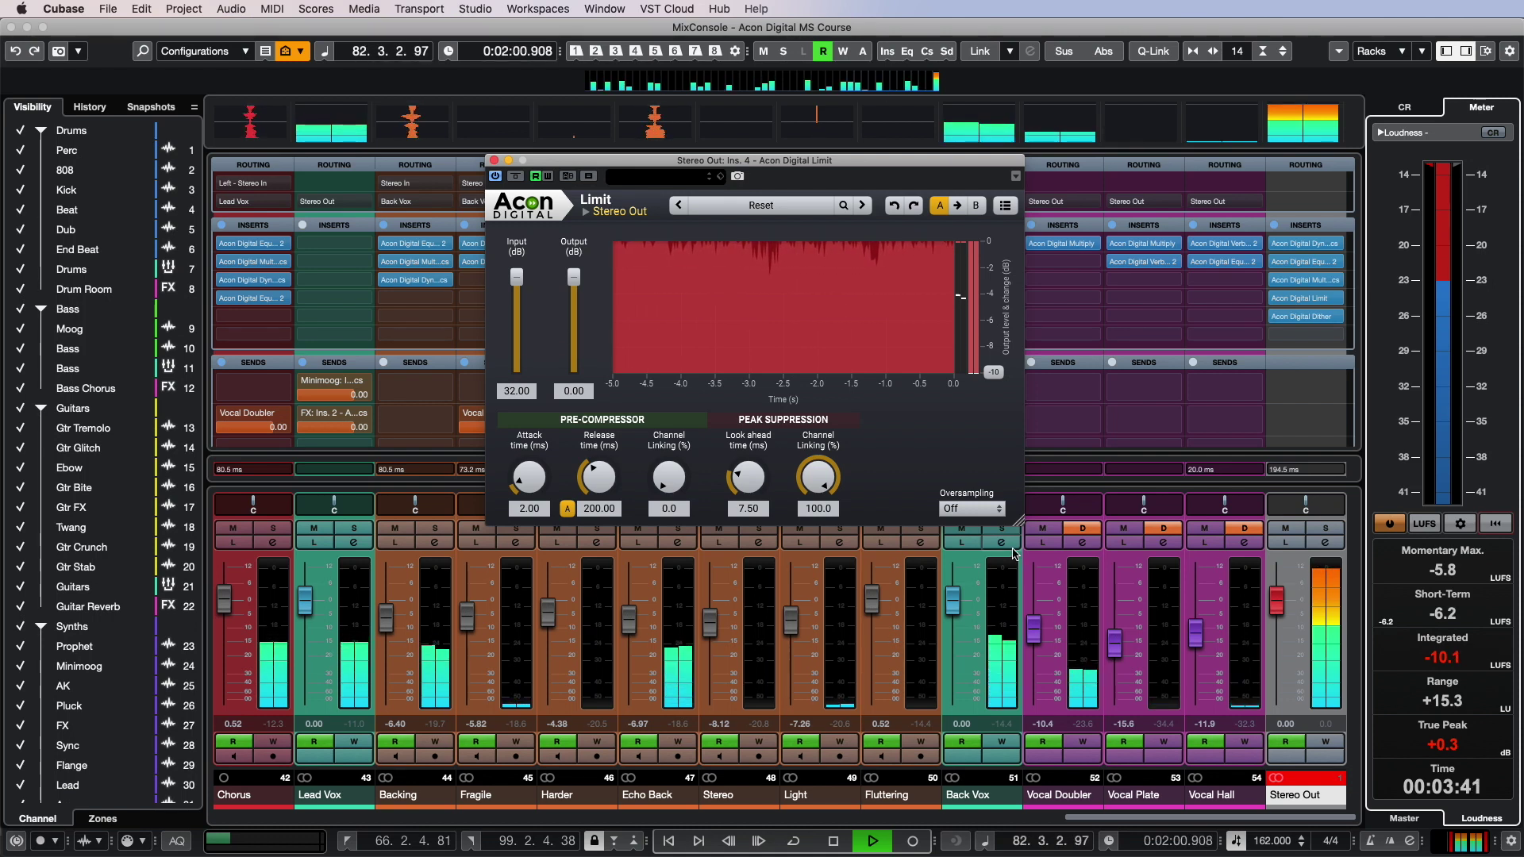
- Set Limit's oversampling to 2x and restart the loudness measurement to check the true peak
left_click(974, 509)
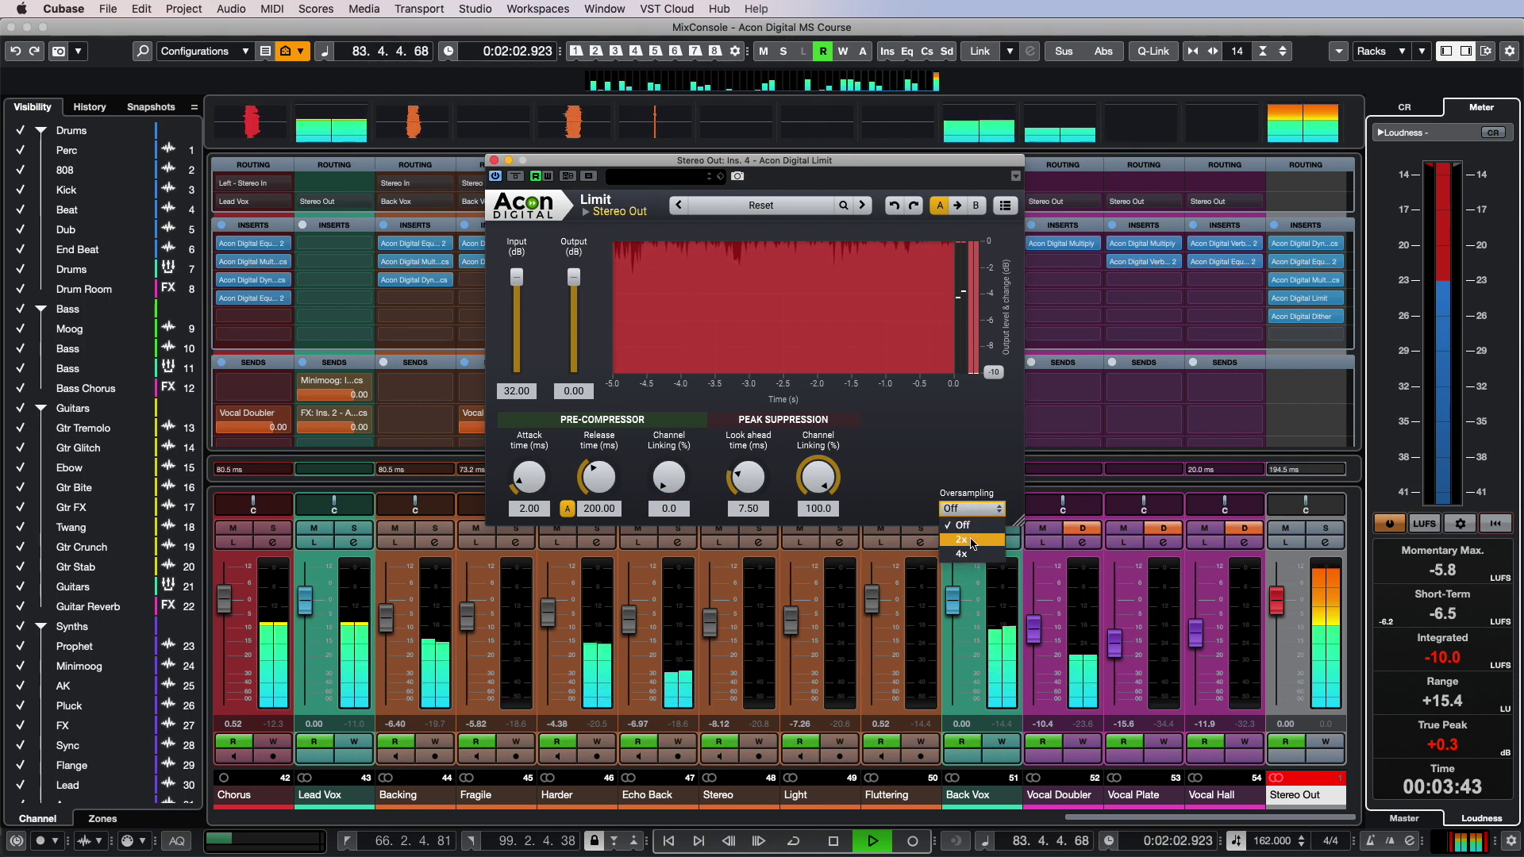
left_click(984, 540)
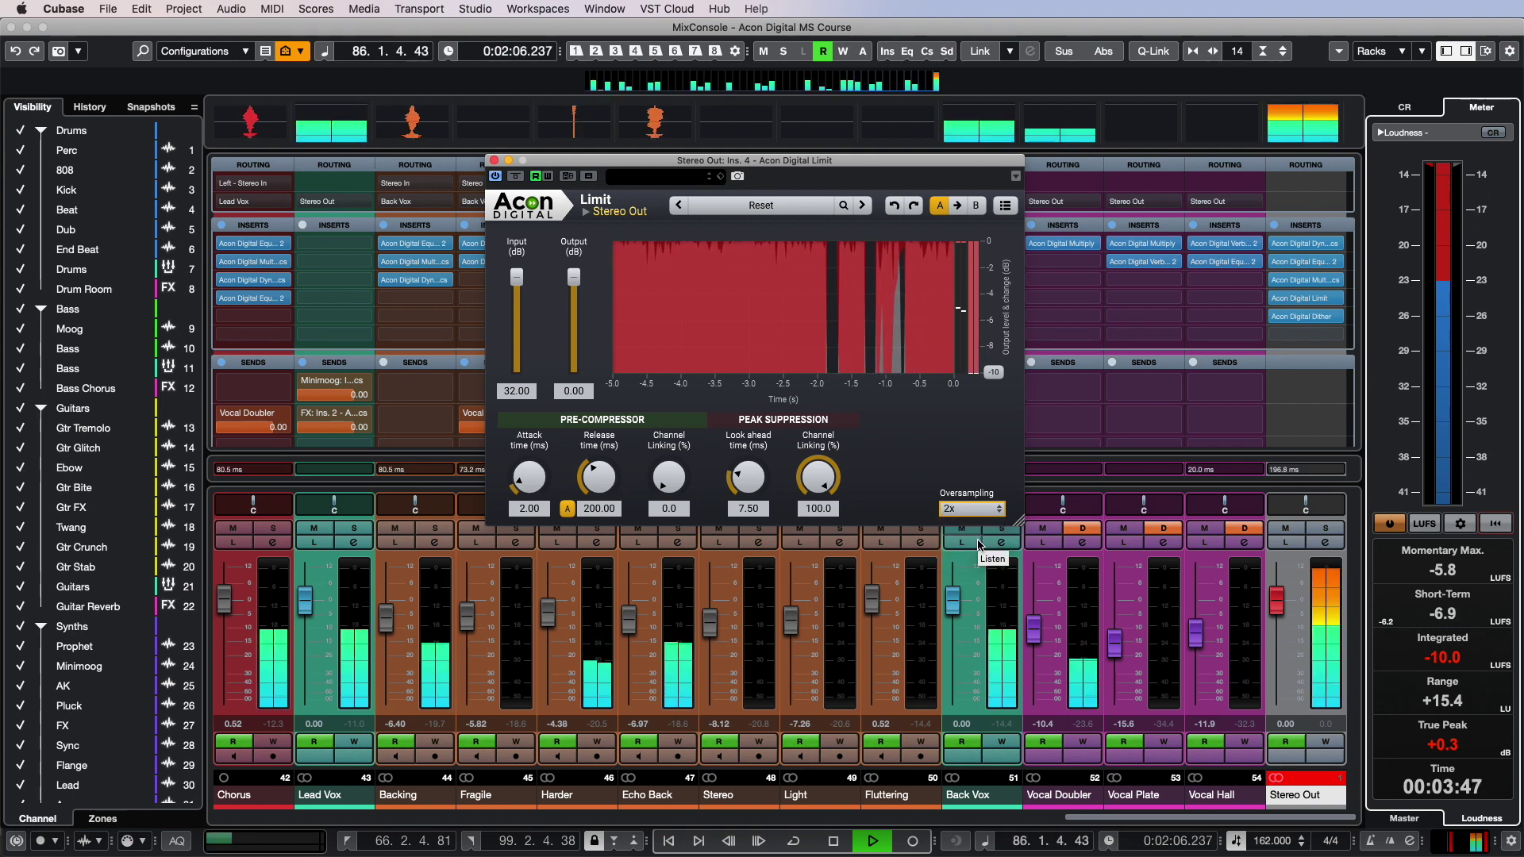
left_click(1311, 647)
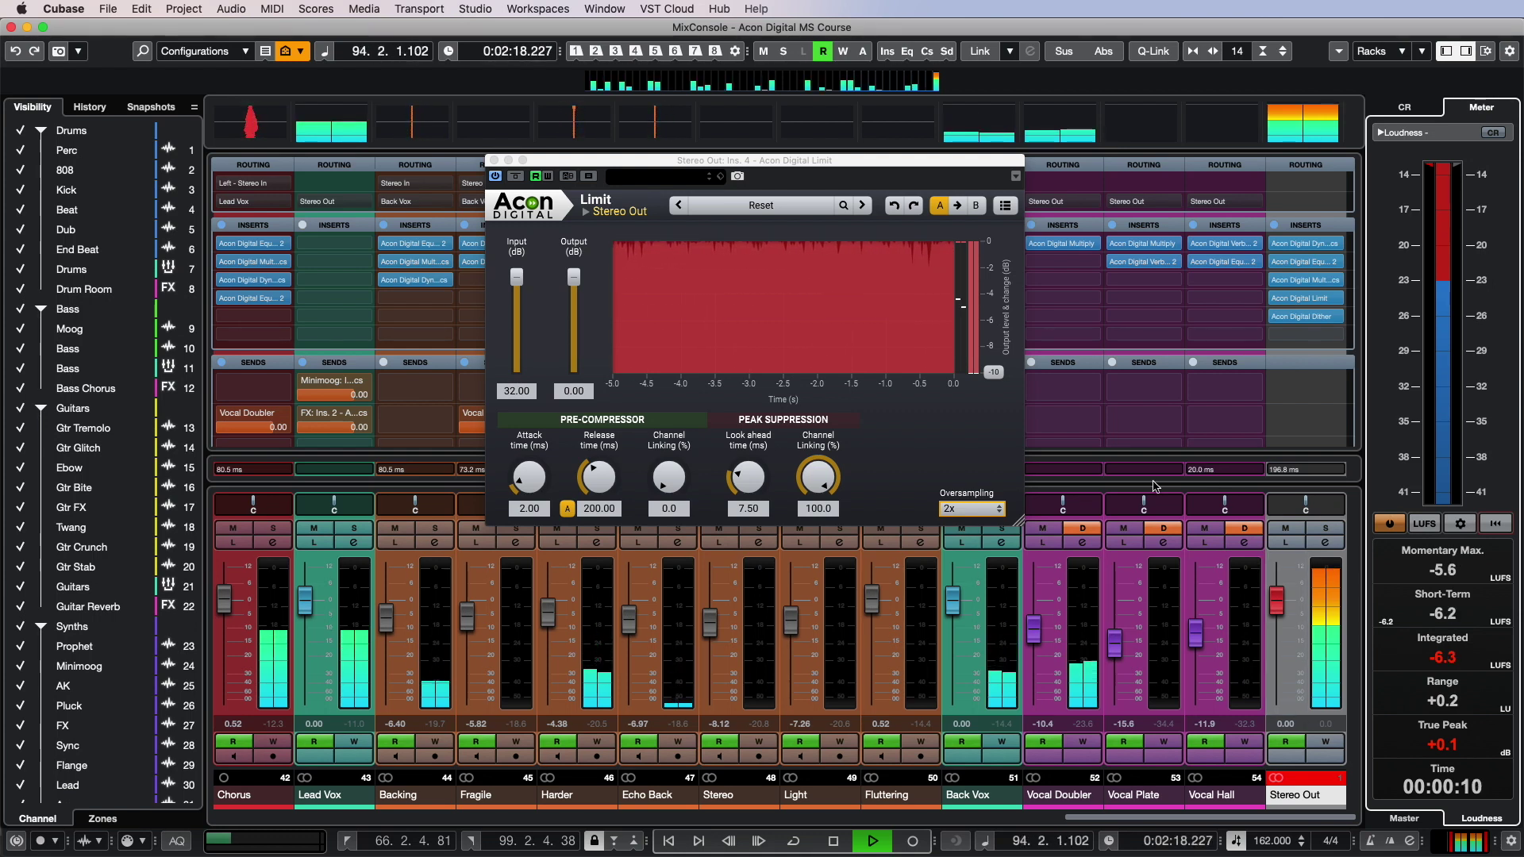
- Remeasure the chorus's loudness with Limit's oversampling at 4x, and bring the input gain back down
key("space")
left_click(970, 508)
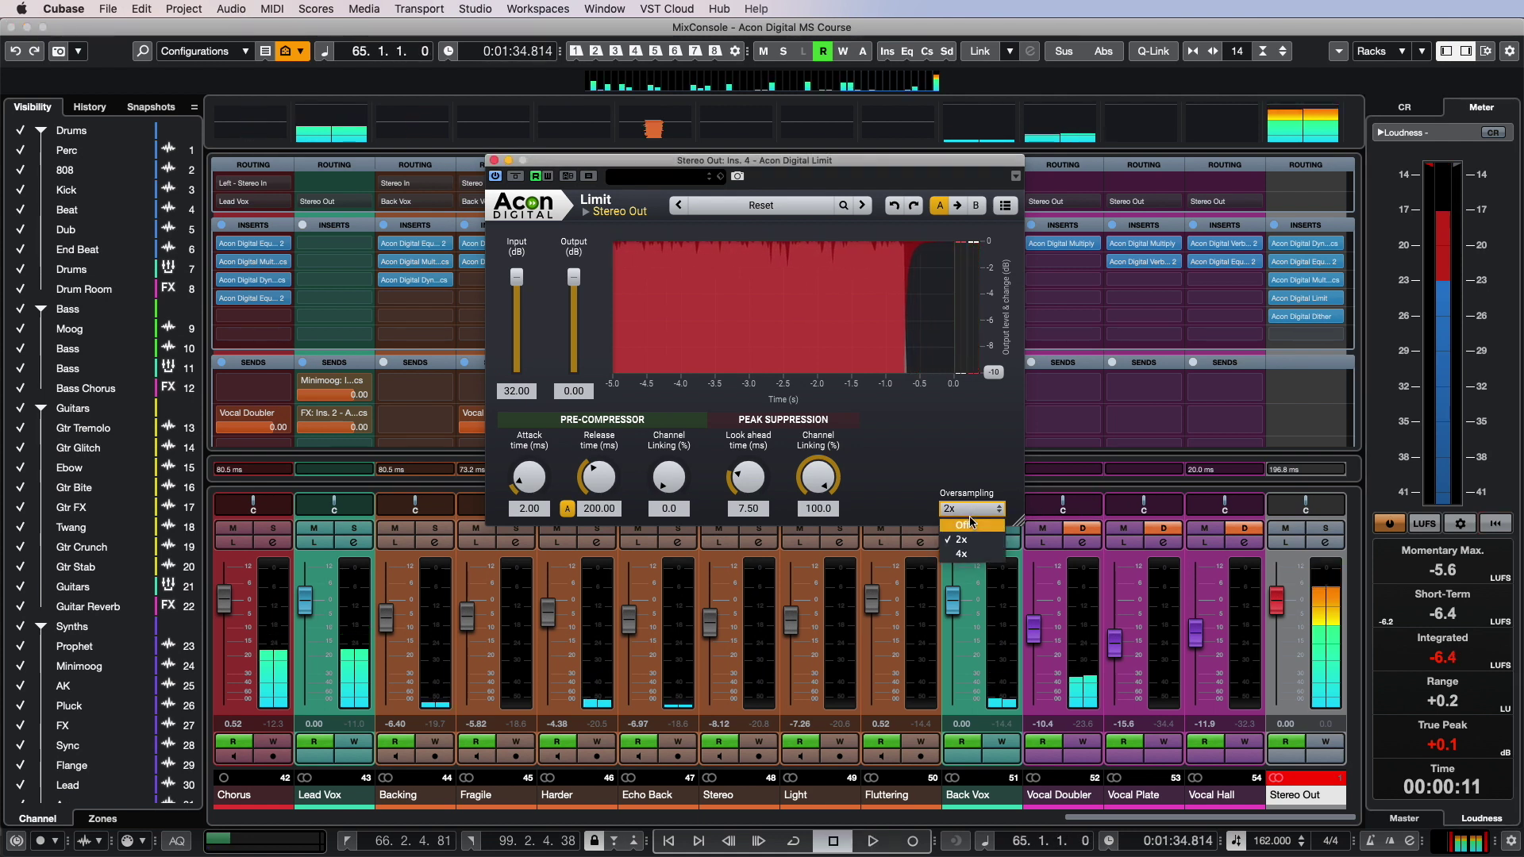
left_click(972, 553)
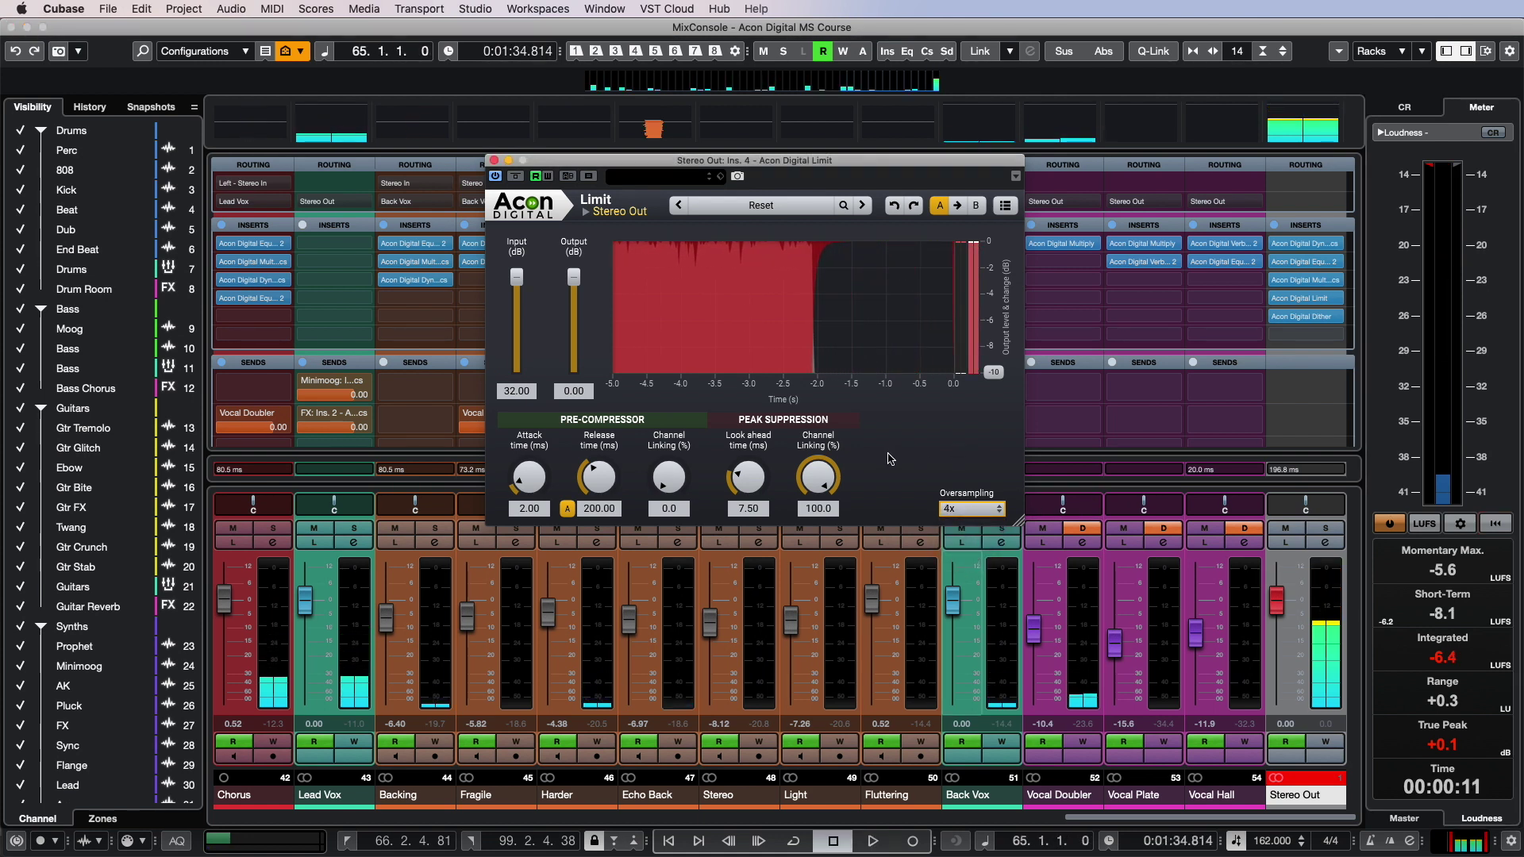
key("space")
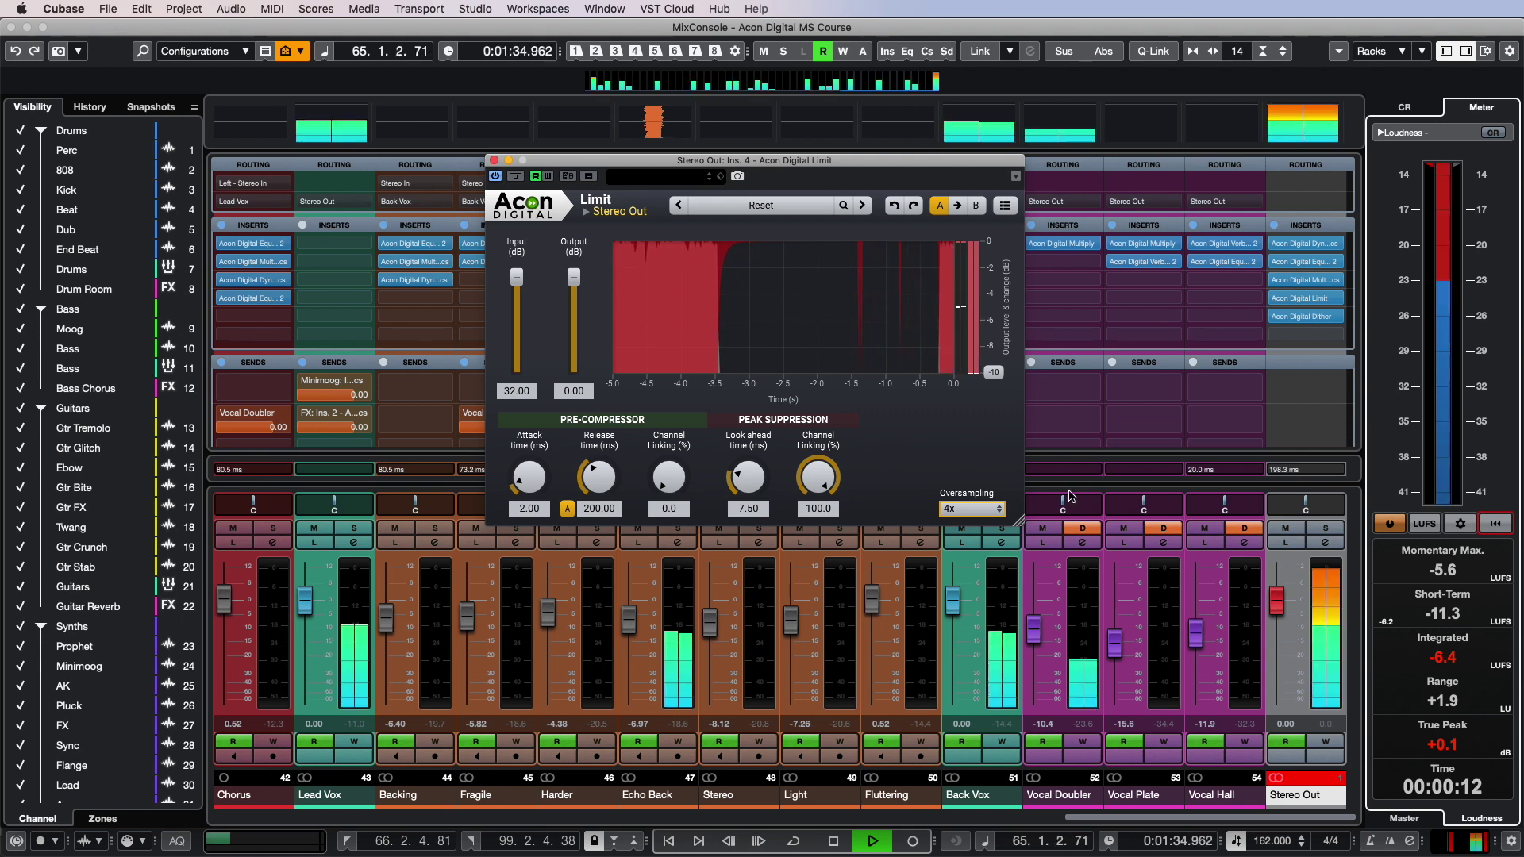
left_click(1390, 524)
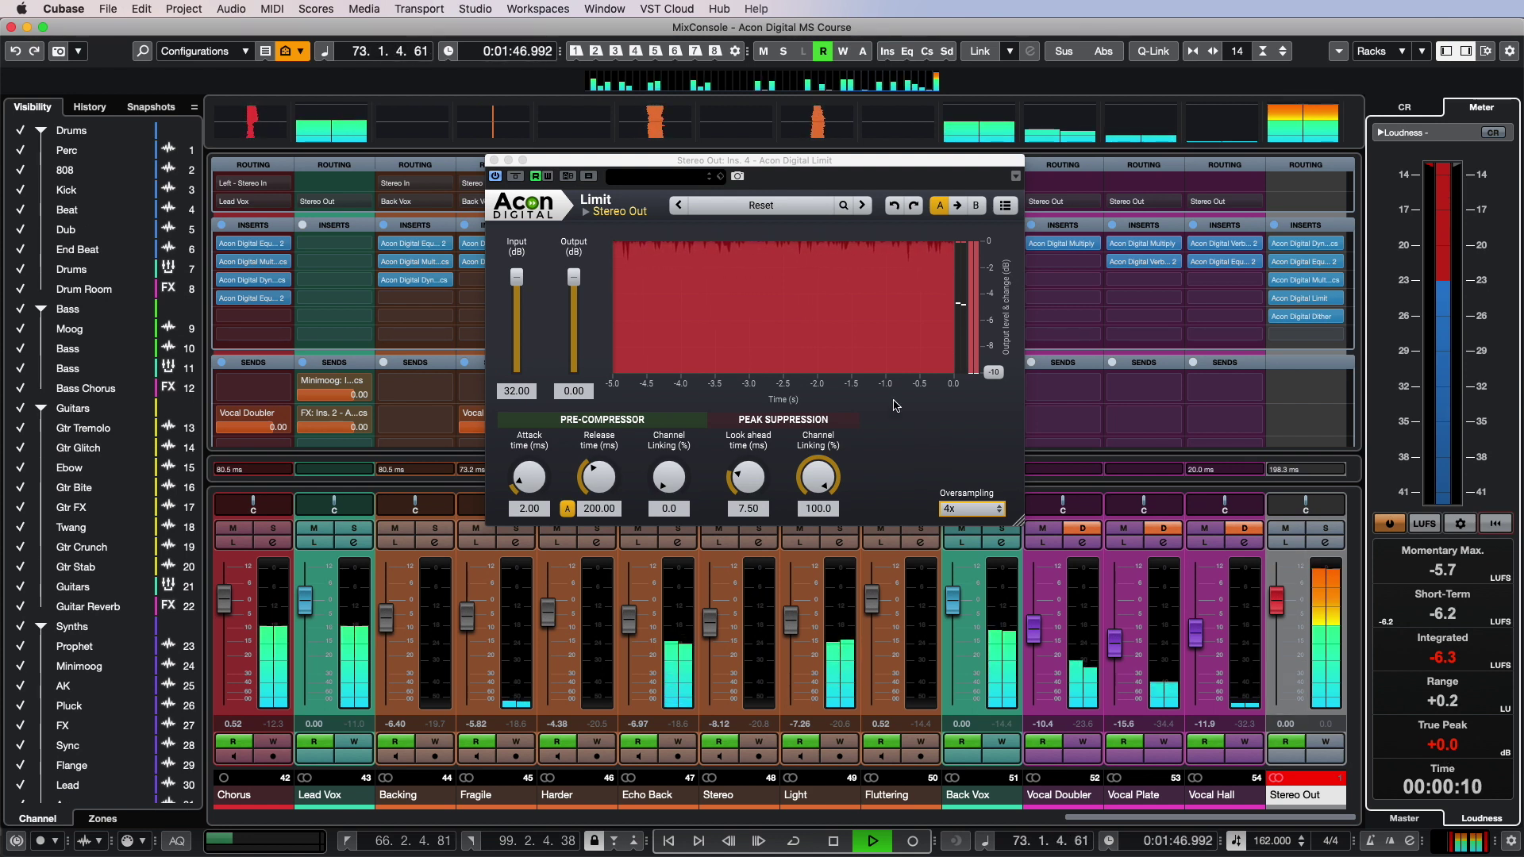
left_click_drag(517, 277, 524, 339)
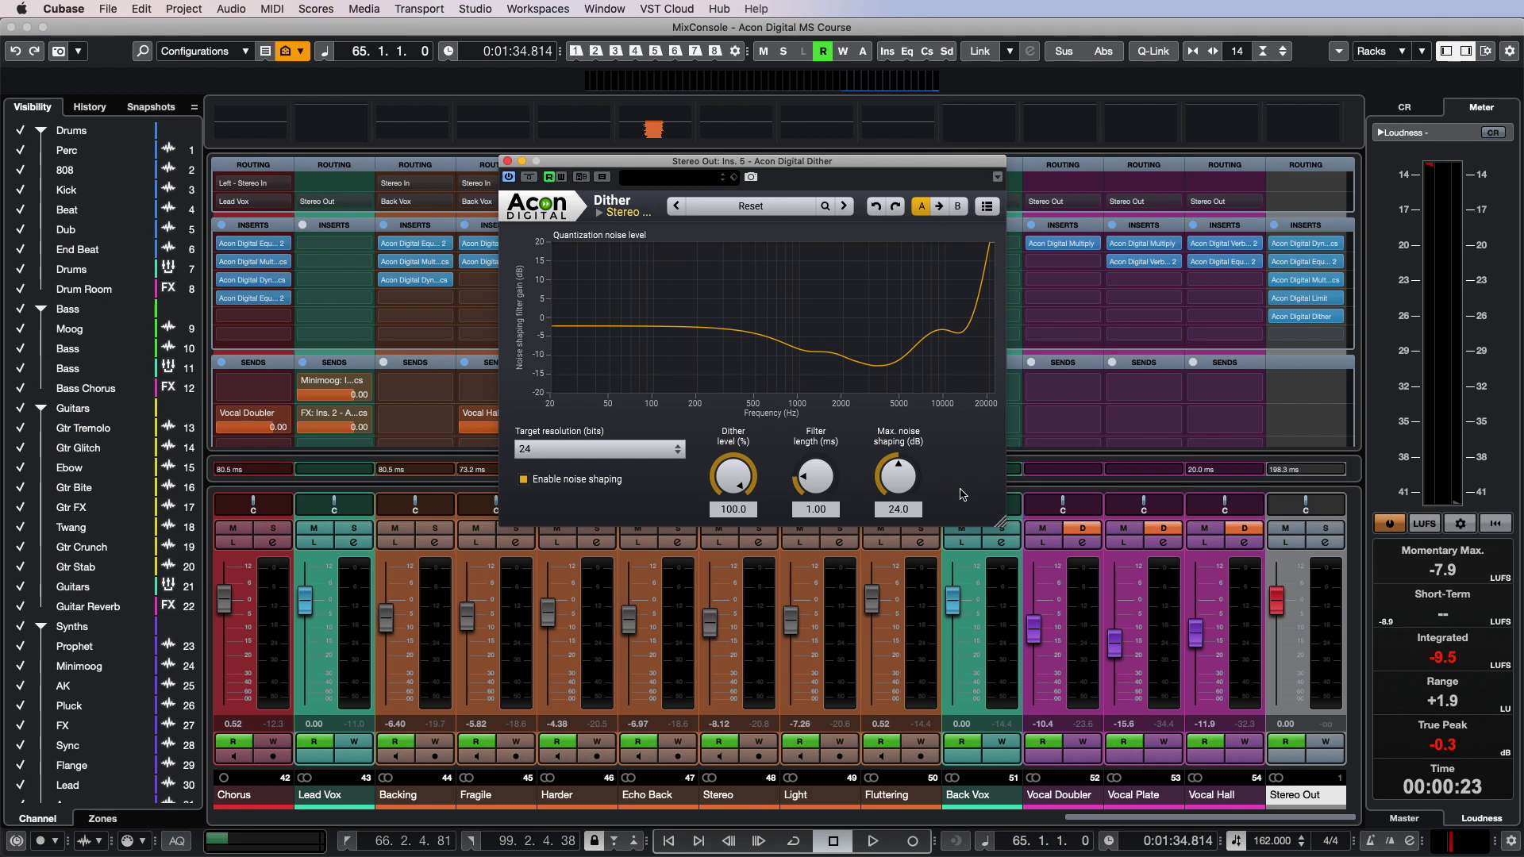
- In Dither, compare noise shaping off and on, try 1.24 ms filter length and 37.4 dB maximum noise shaping, and reset both
left_click(524, 480)
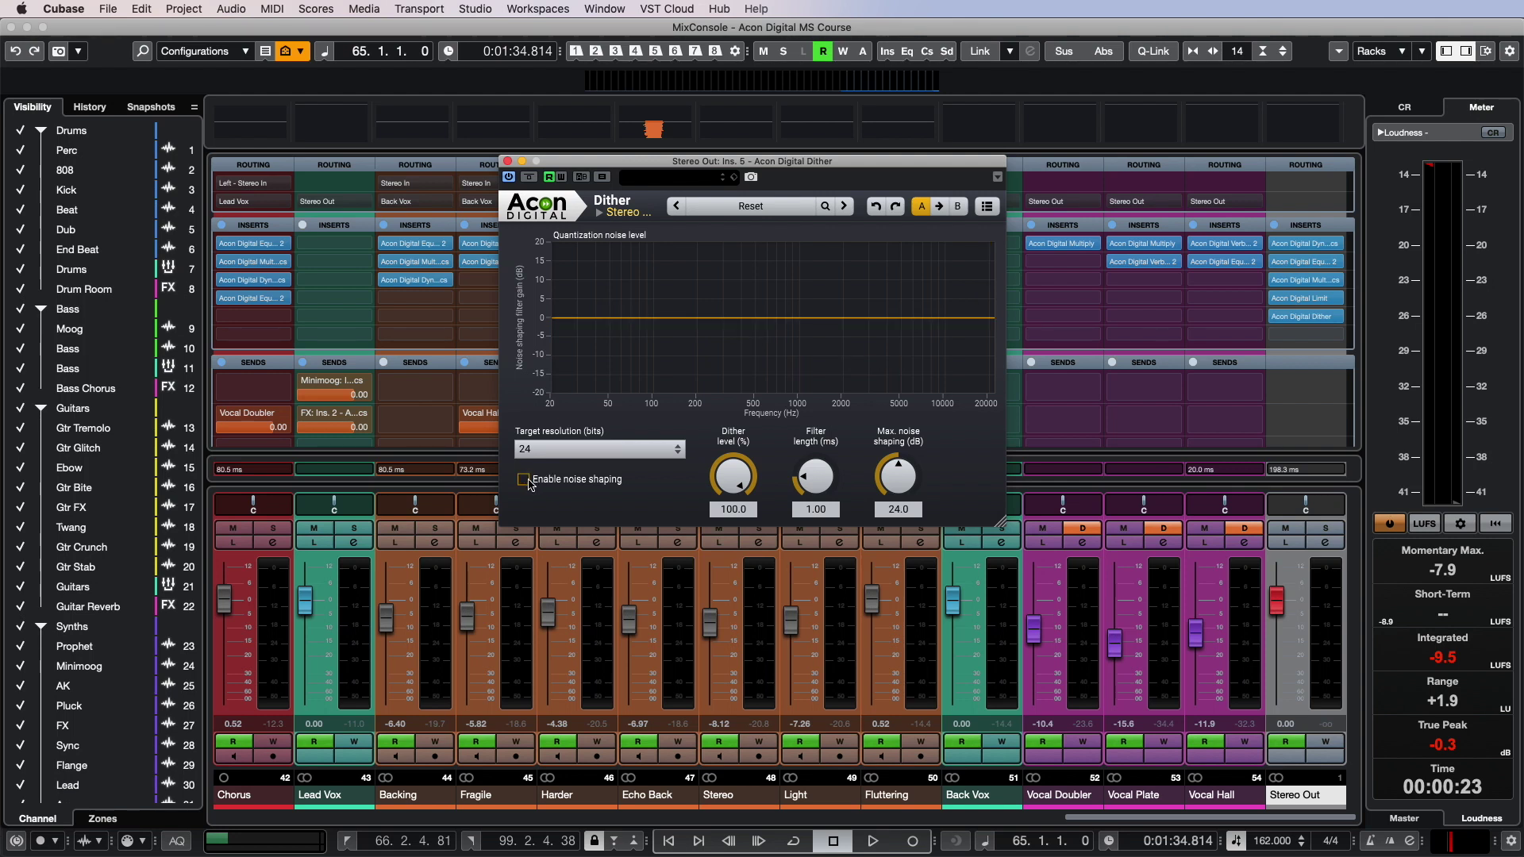
left_click(523, 480)
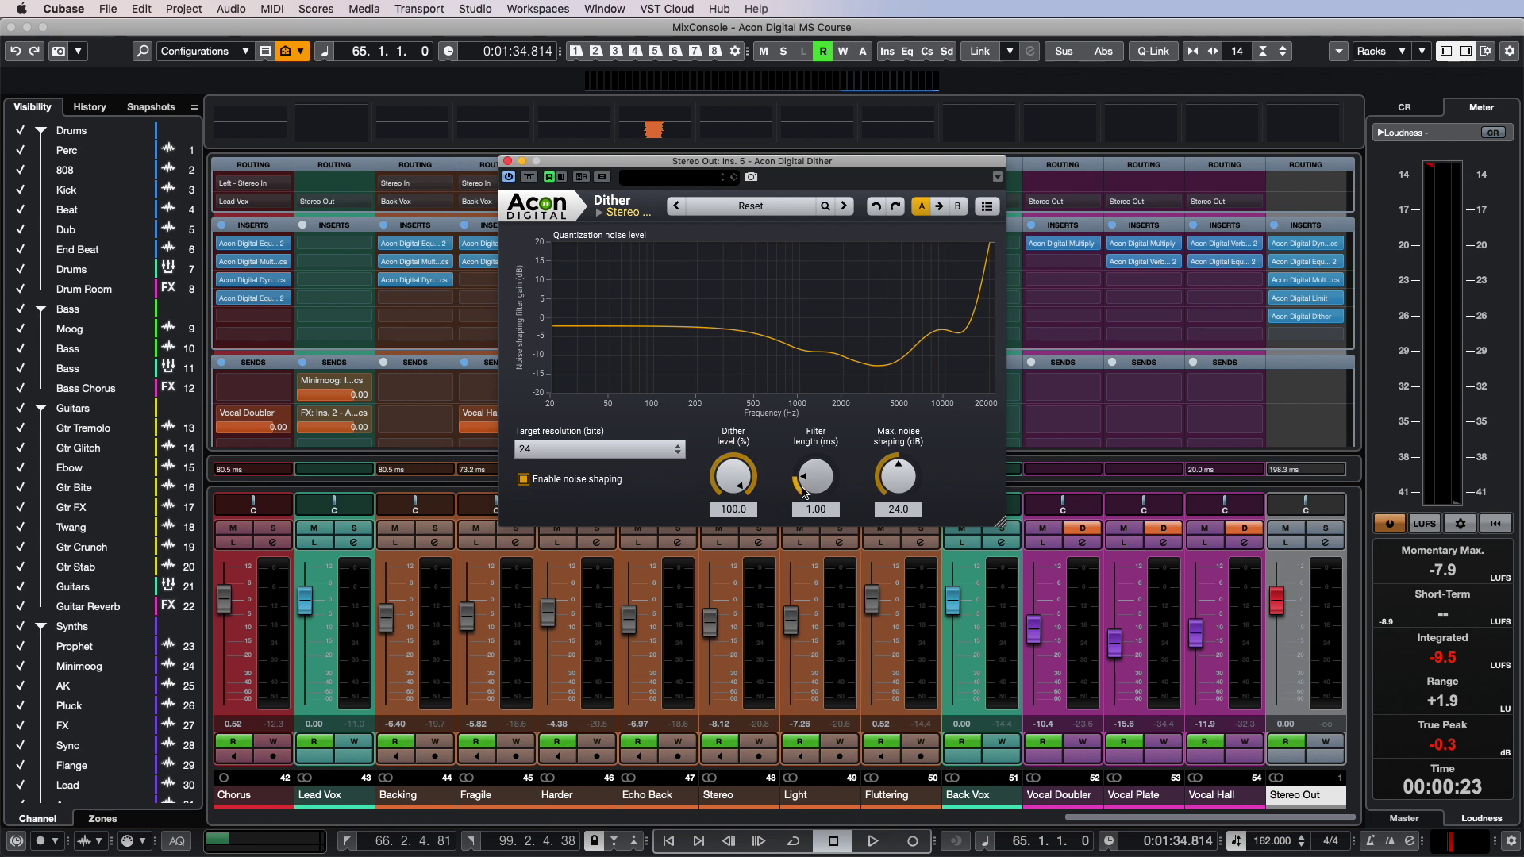
left_click_drag(814, 489, 916, 452)
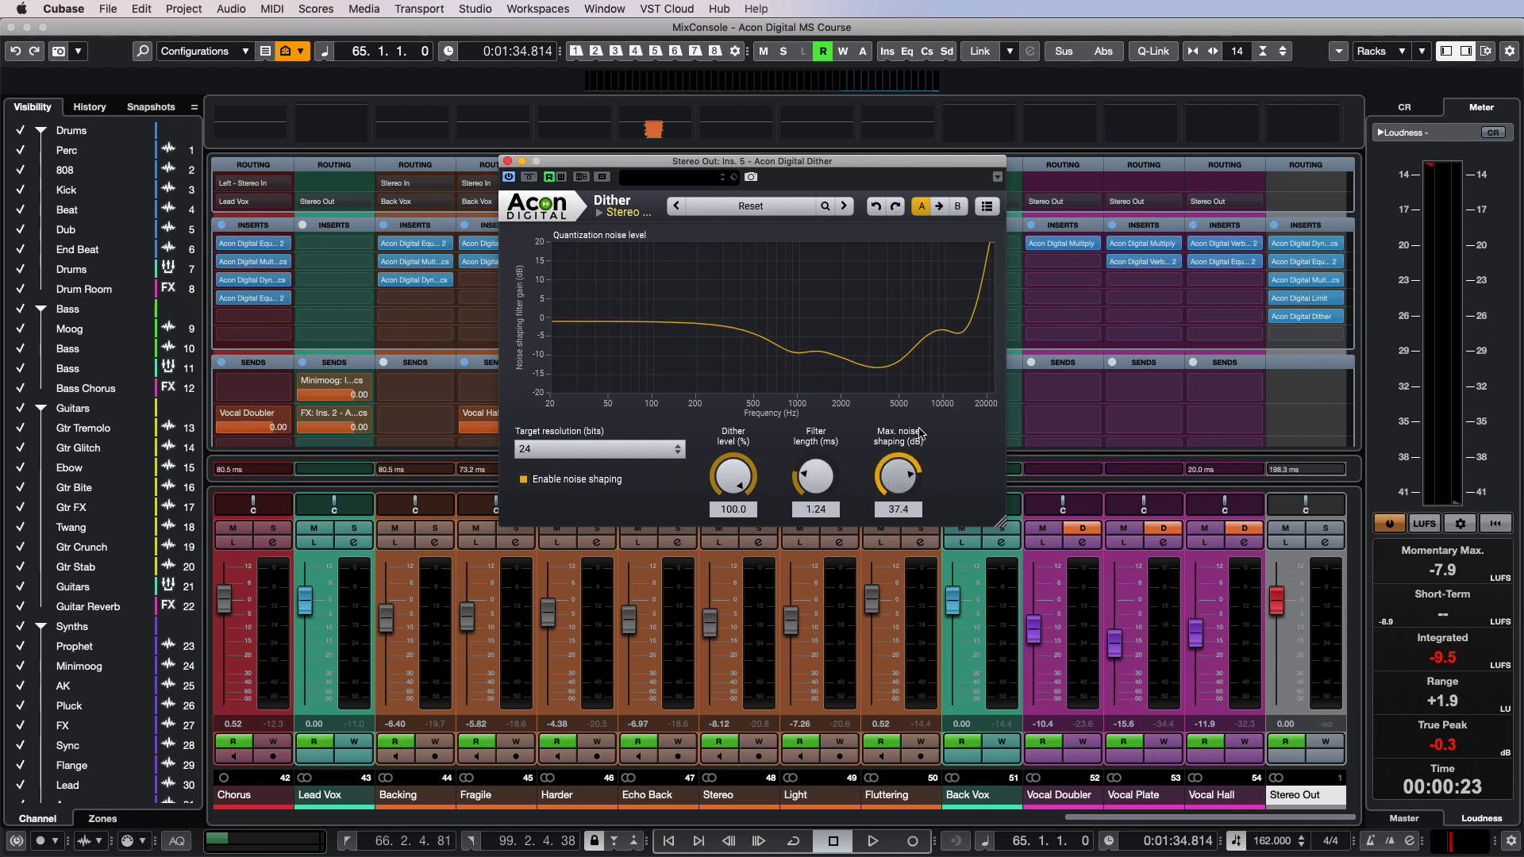
double_click(900, 476)
double_click(815, 476)
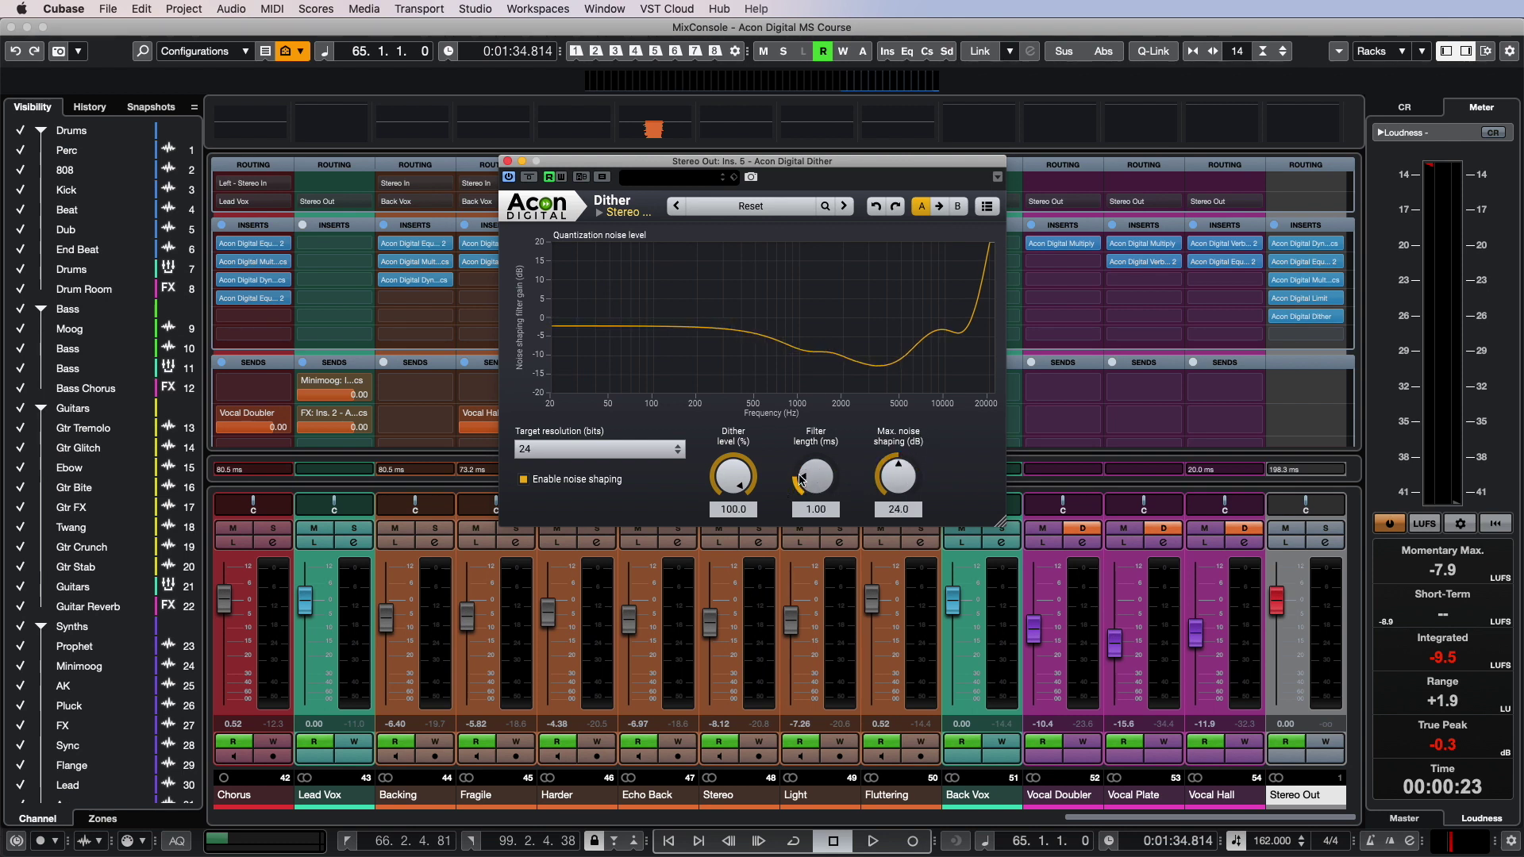
- Load Dither's "16 bit - aggressive noise shaping" factory preset and play the chorus
left_click(770, 209)
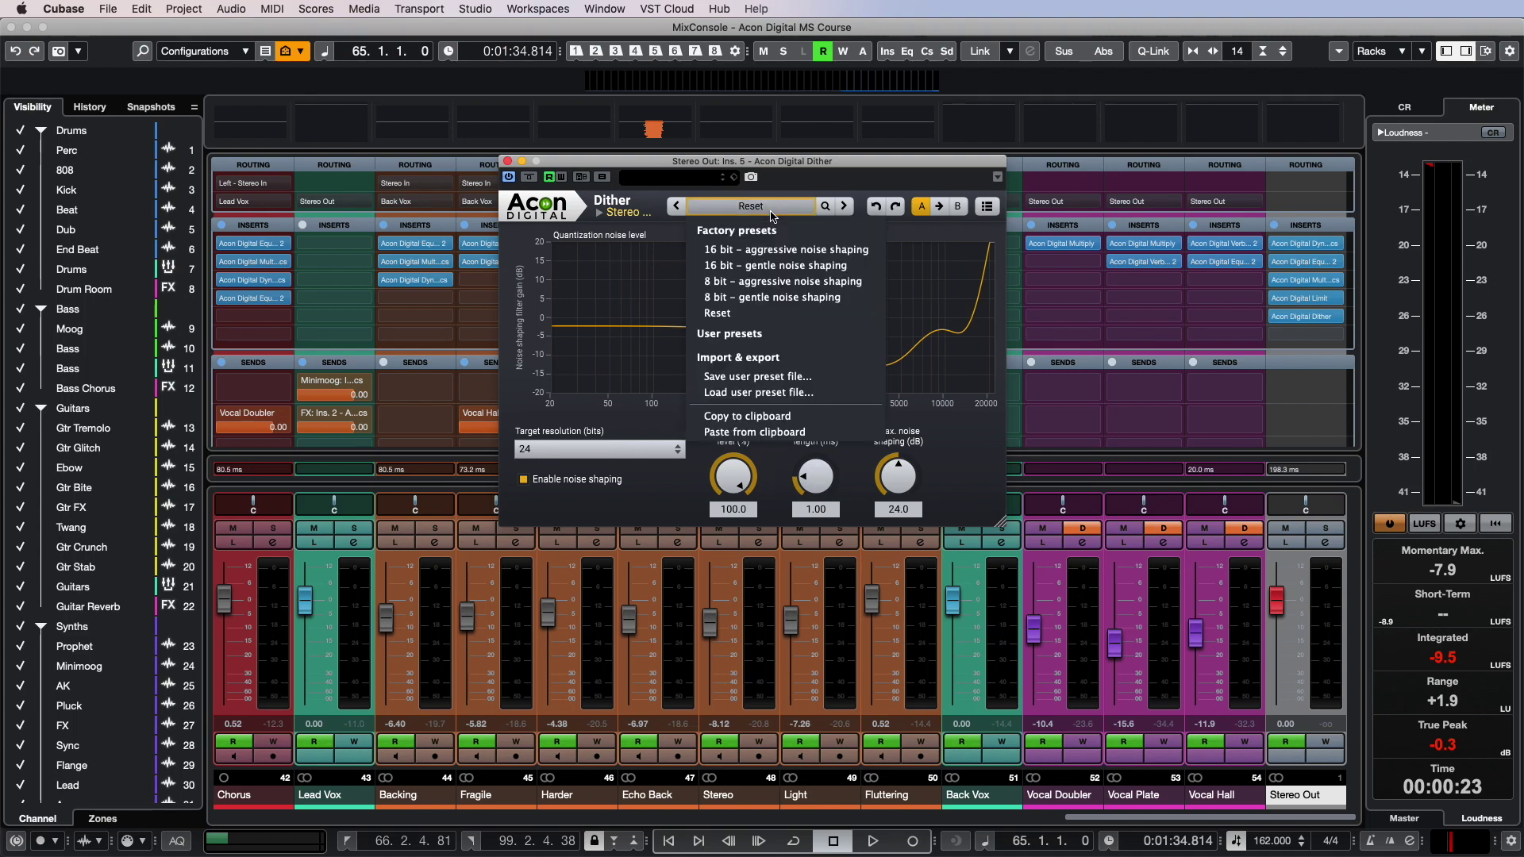
left_click(782, 252)
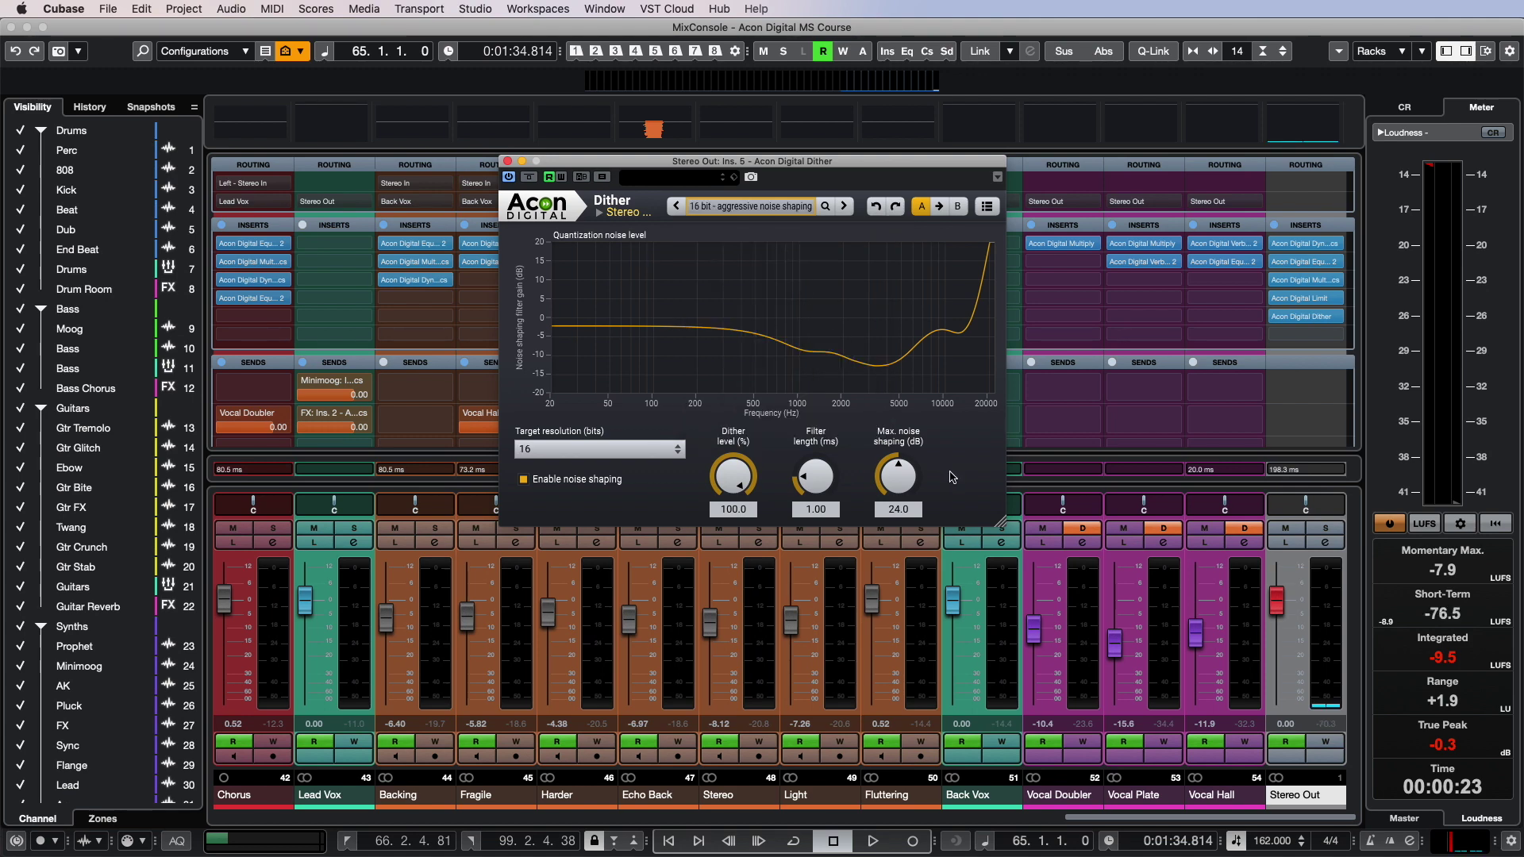
key("space")
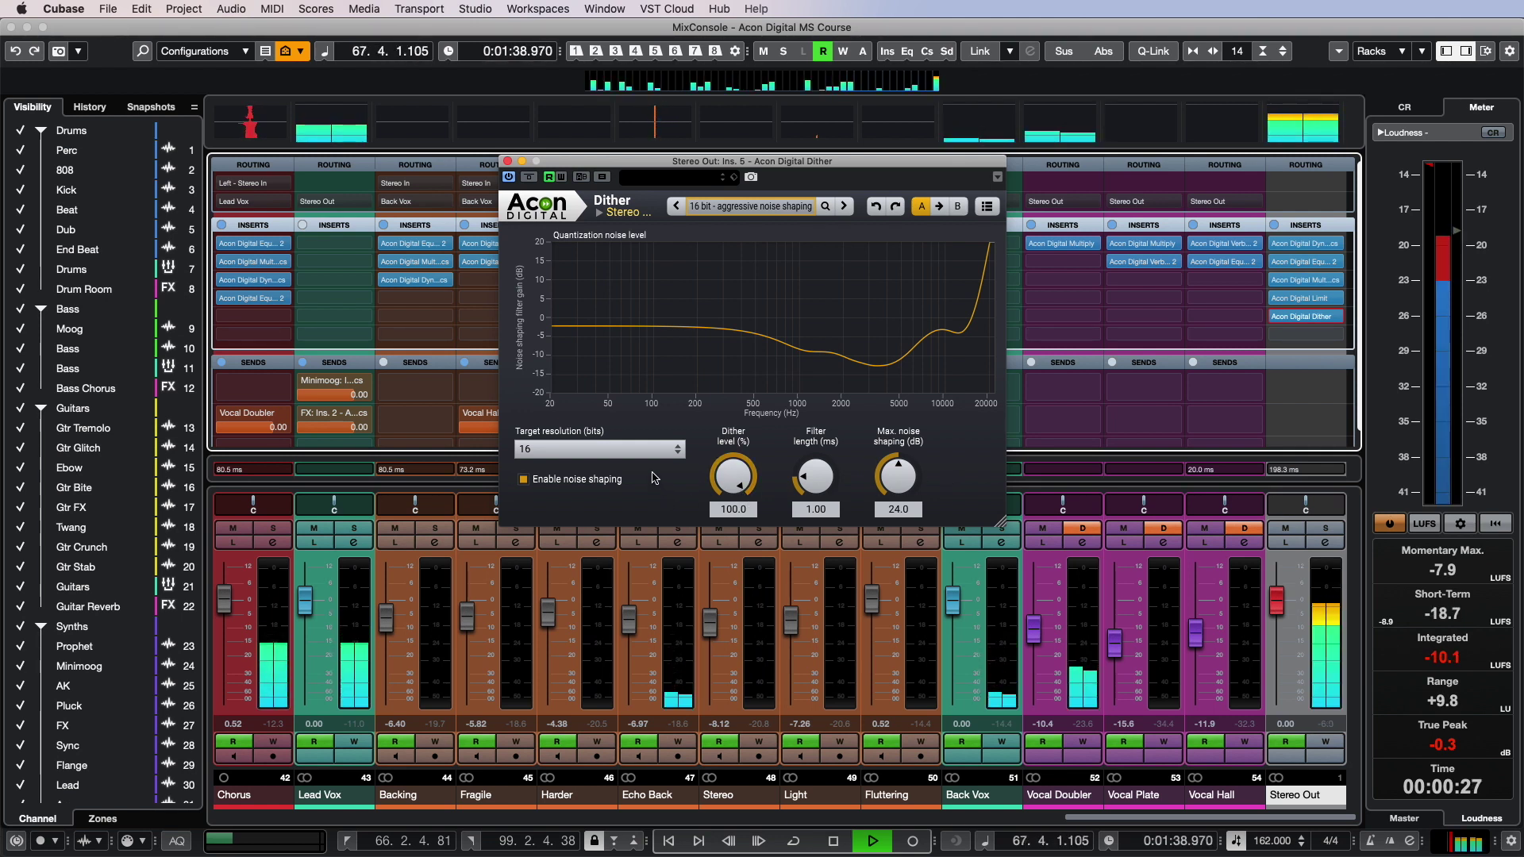
- Set Dither's target resolution to 8 bits and compare the chorus with Dither bypassed and re-enabled
left_click(627, 449)
left_click(599, 476)
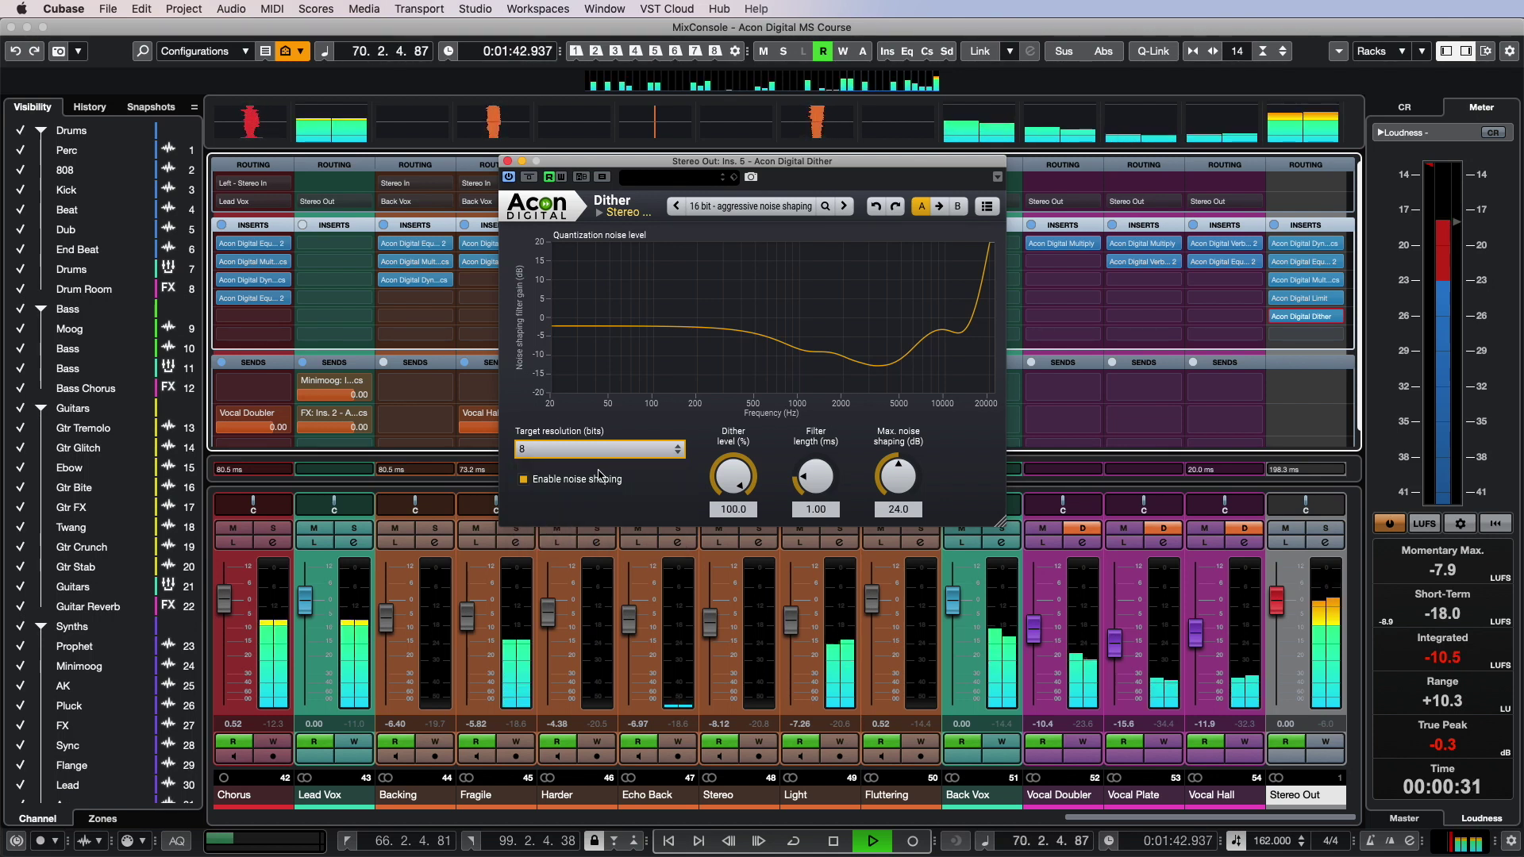
left_click(529, 178)
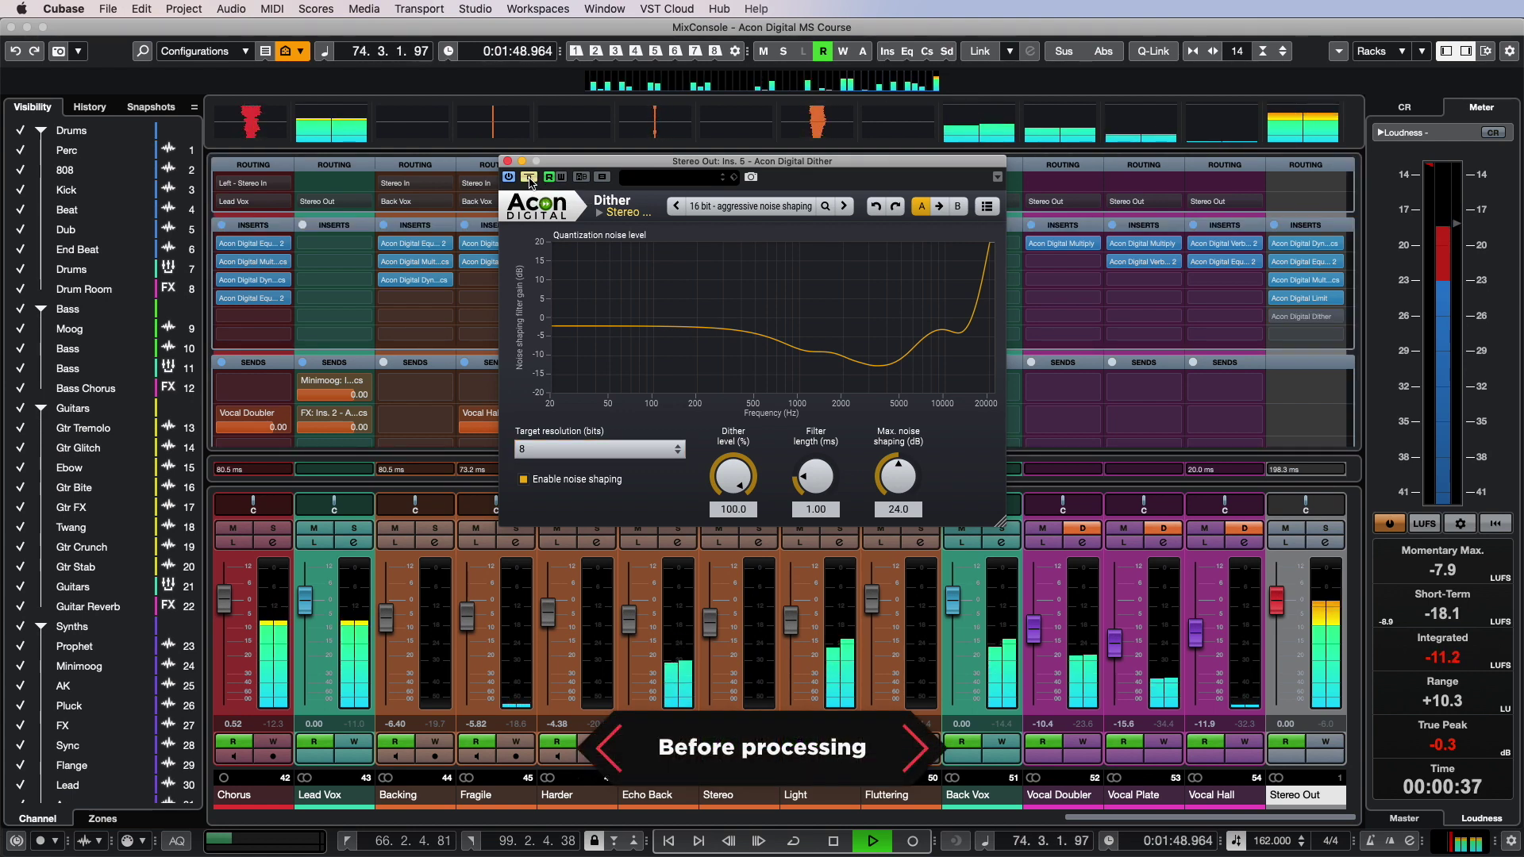
left_click(529, 178)
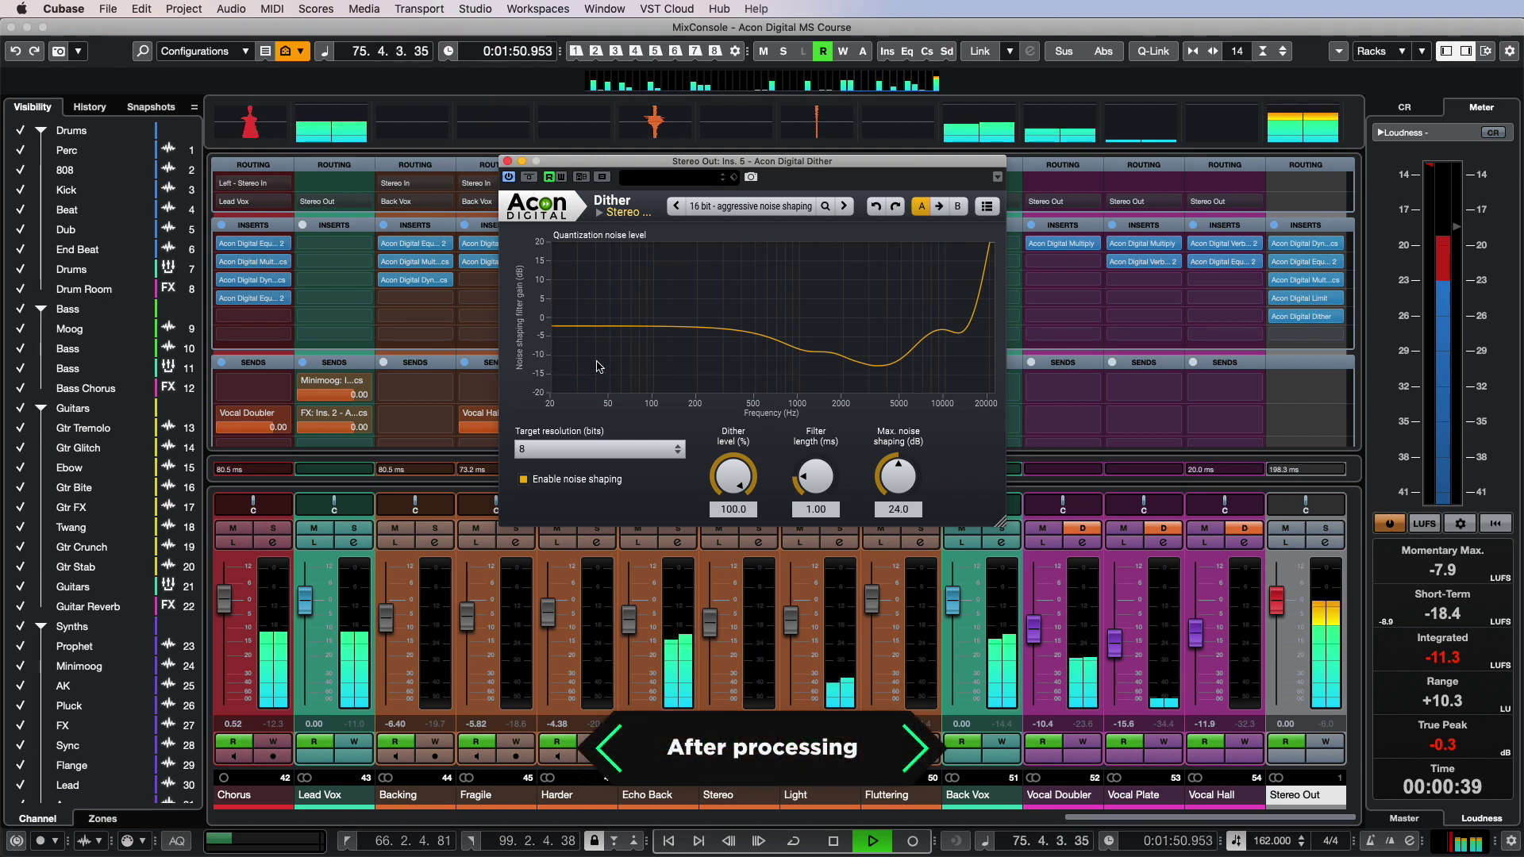
- Set Dither's target resolution to 12 bits and compare the mix with Dither bypassed and re-enabled
left_click(595, 449)
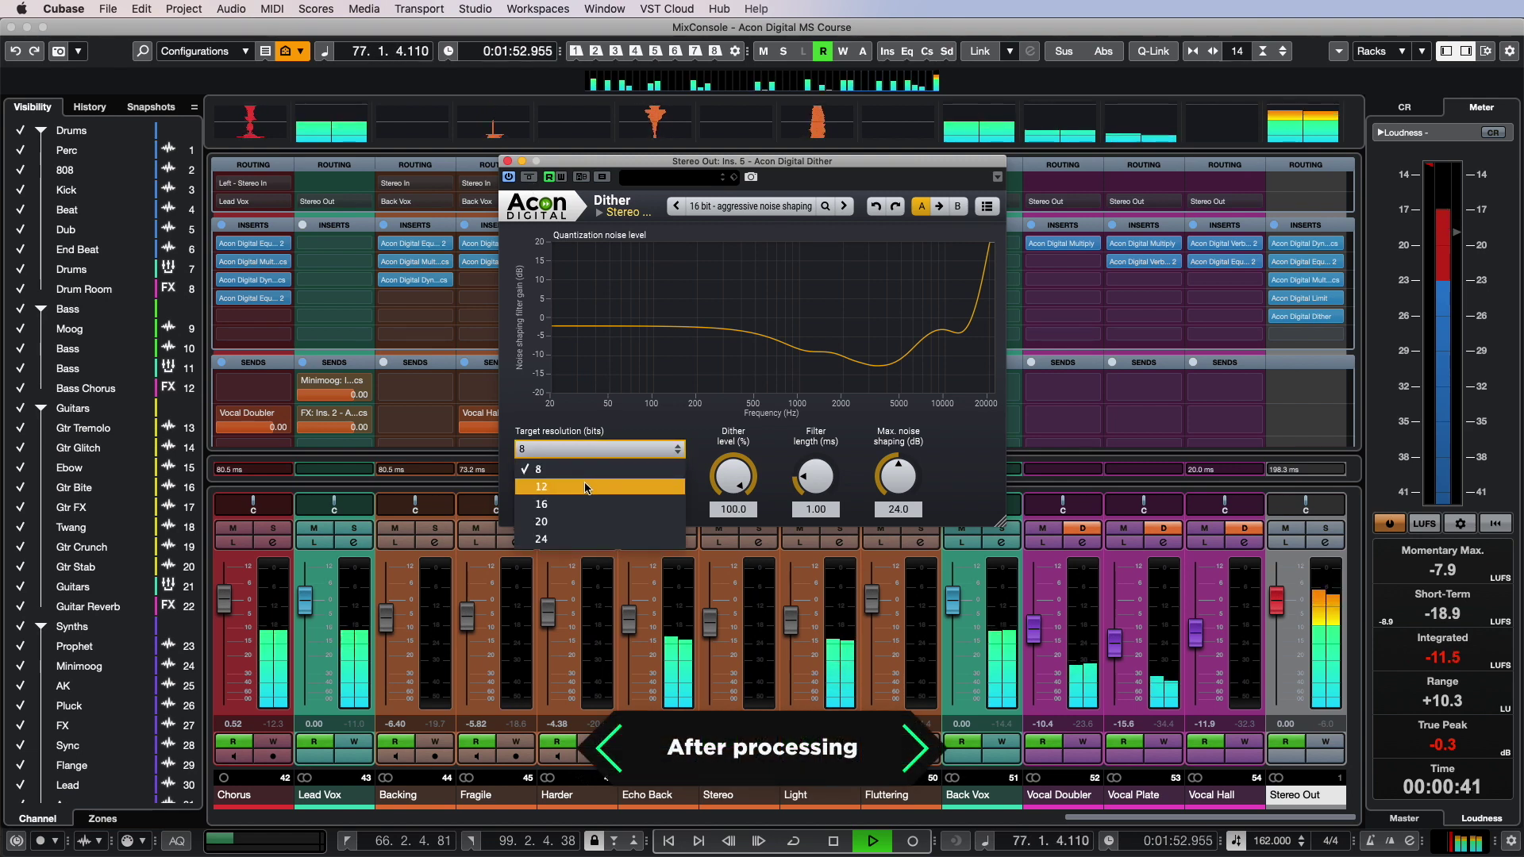
left_click(585, 487)
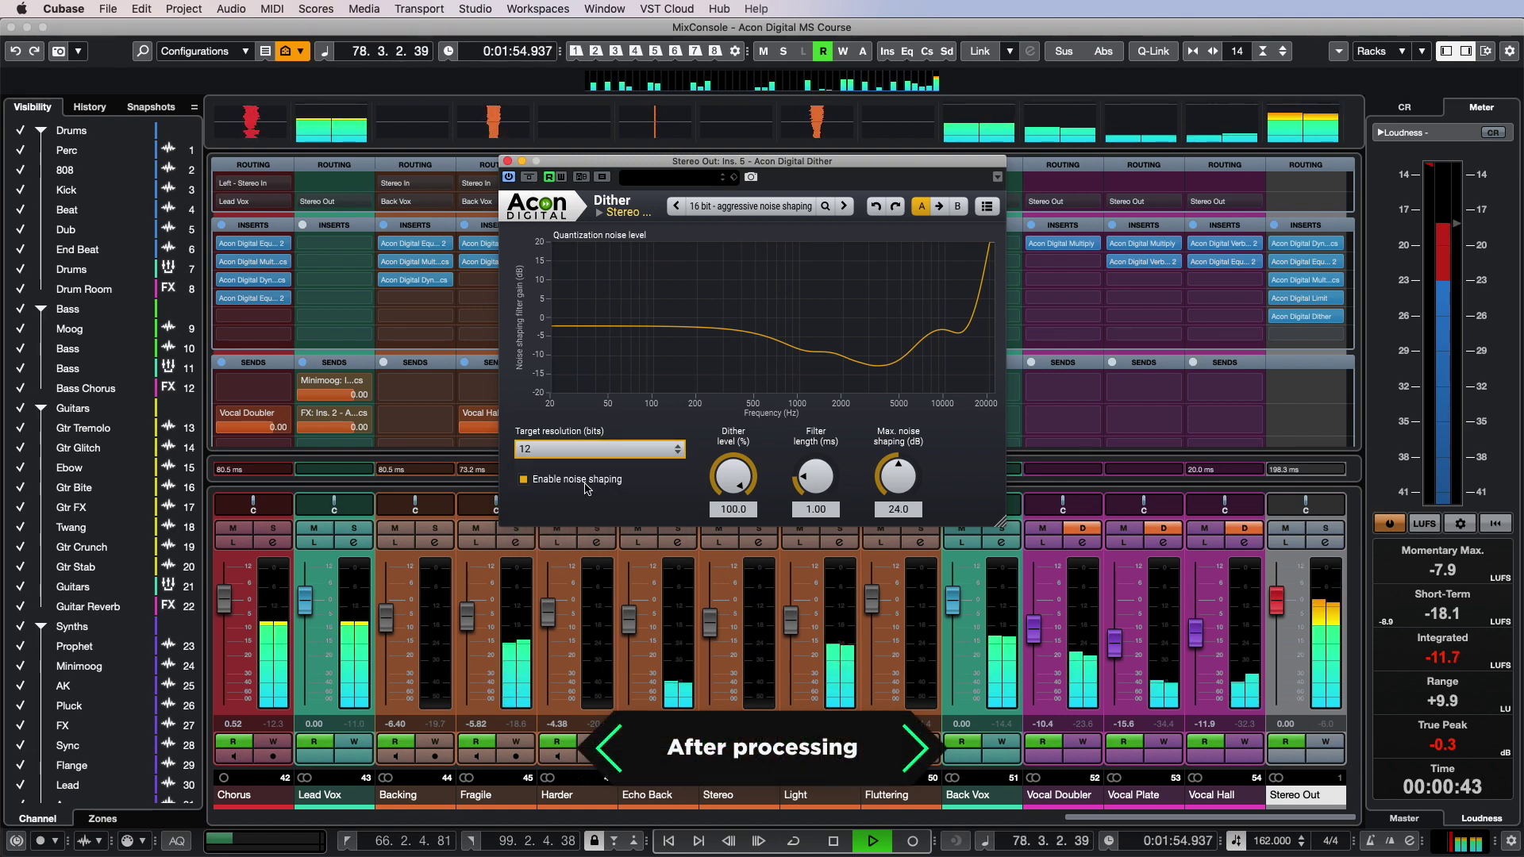
left_click(532, 184)
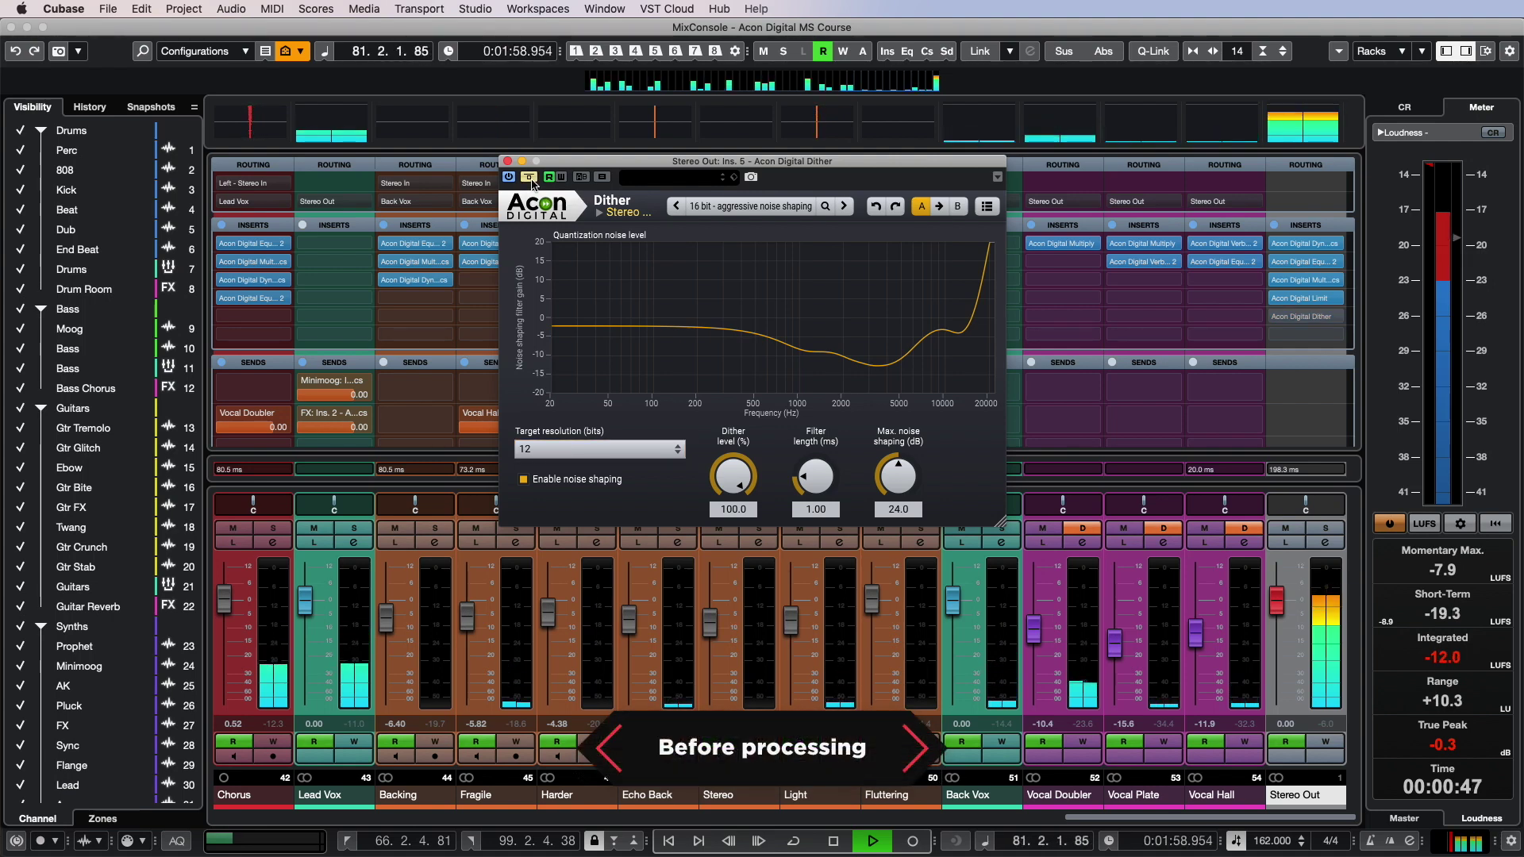
left_click(529, 177)
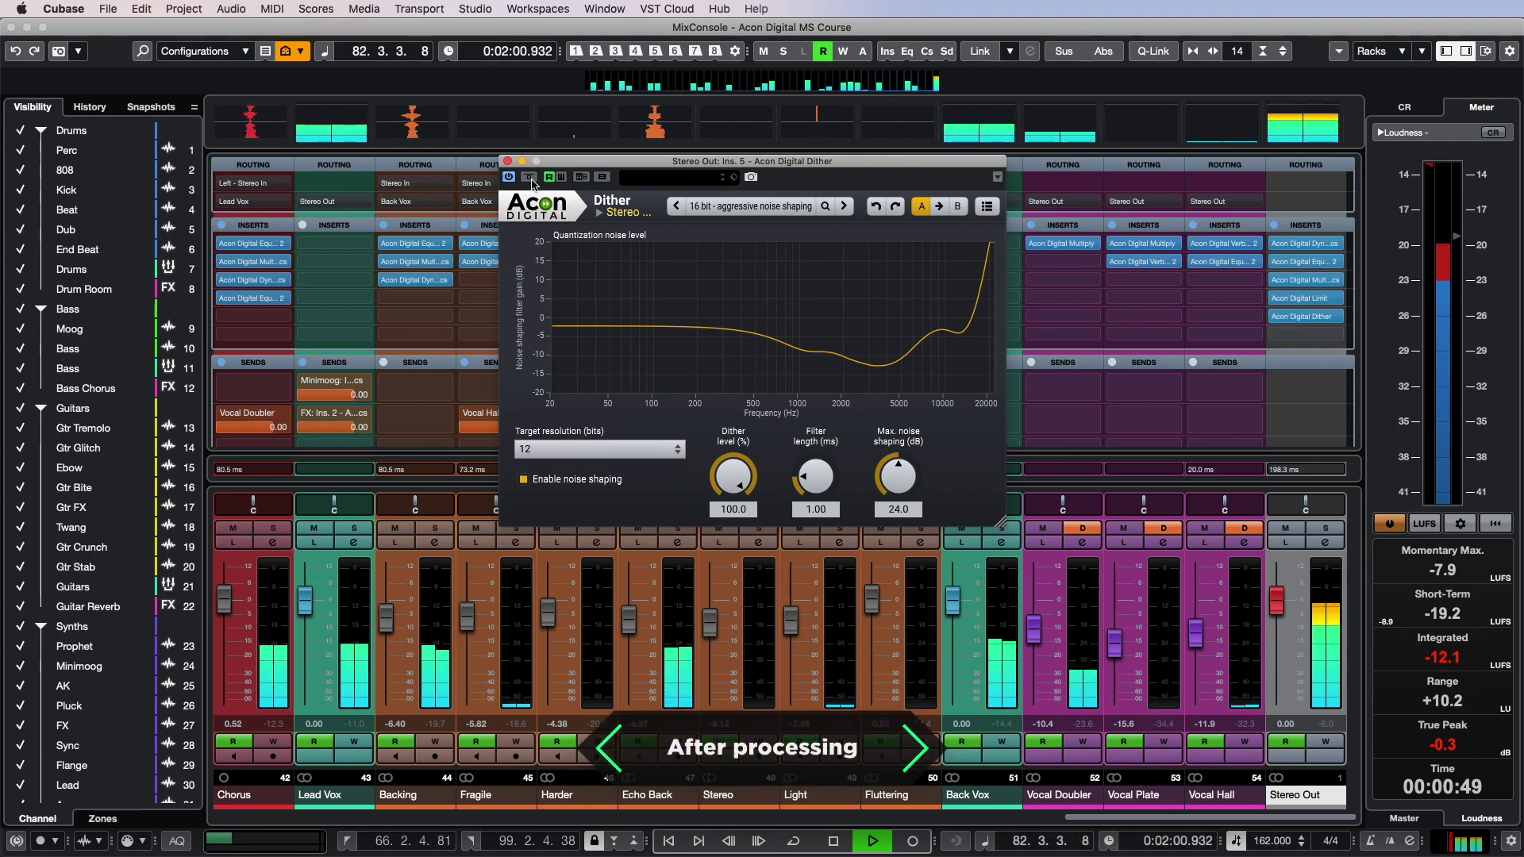
- Set Dither's target resolution to 16 bits and compare the playing mix with Dither bypassed and re-enabled
left_click(611, 458)
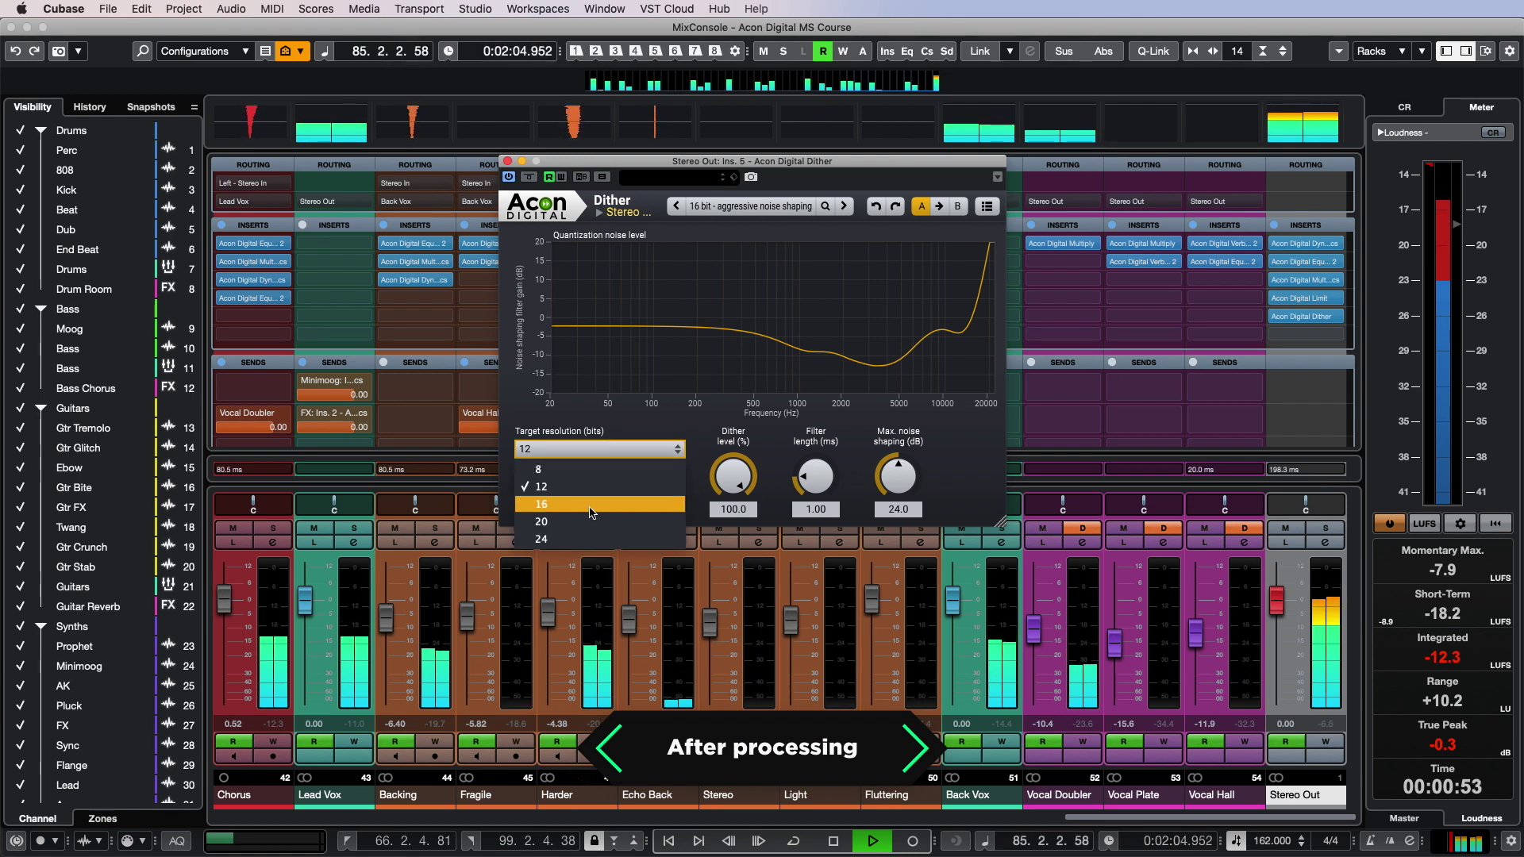
left_click(627, 504)
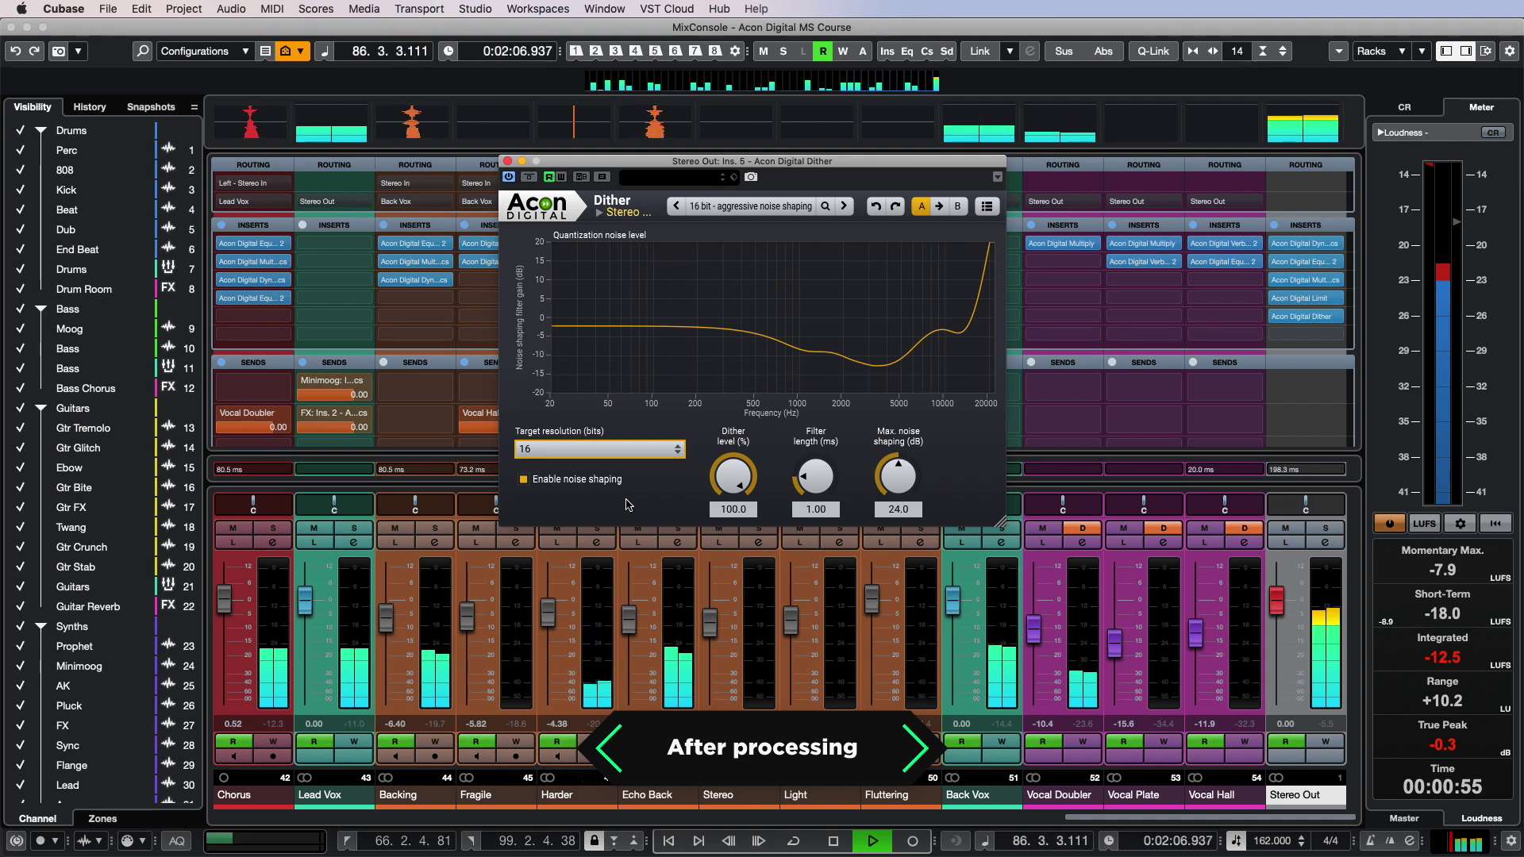
left_click(532, 179)
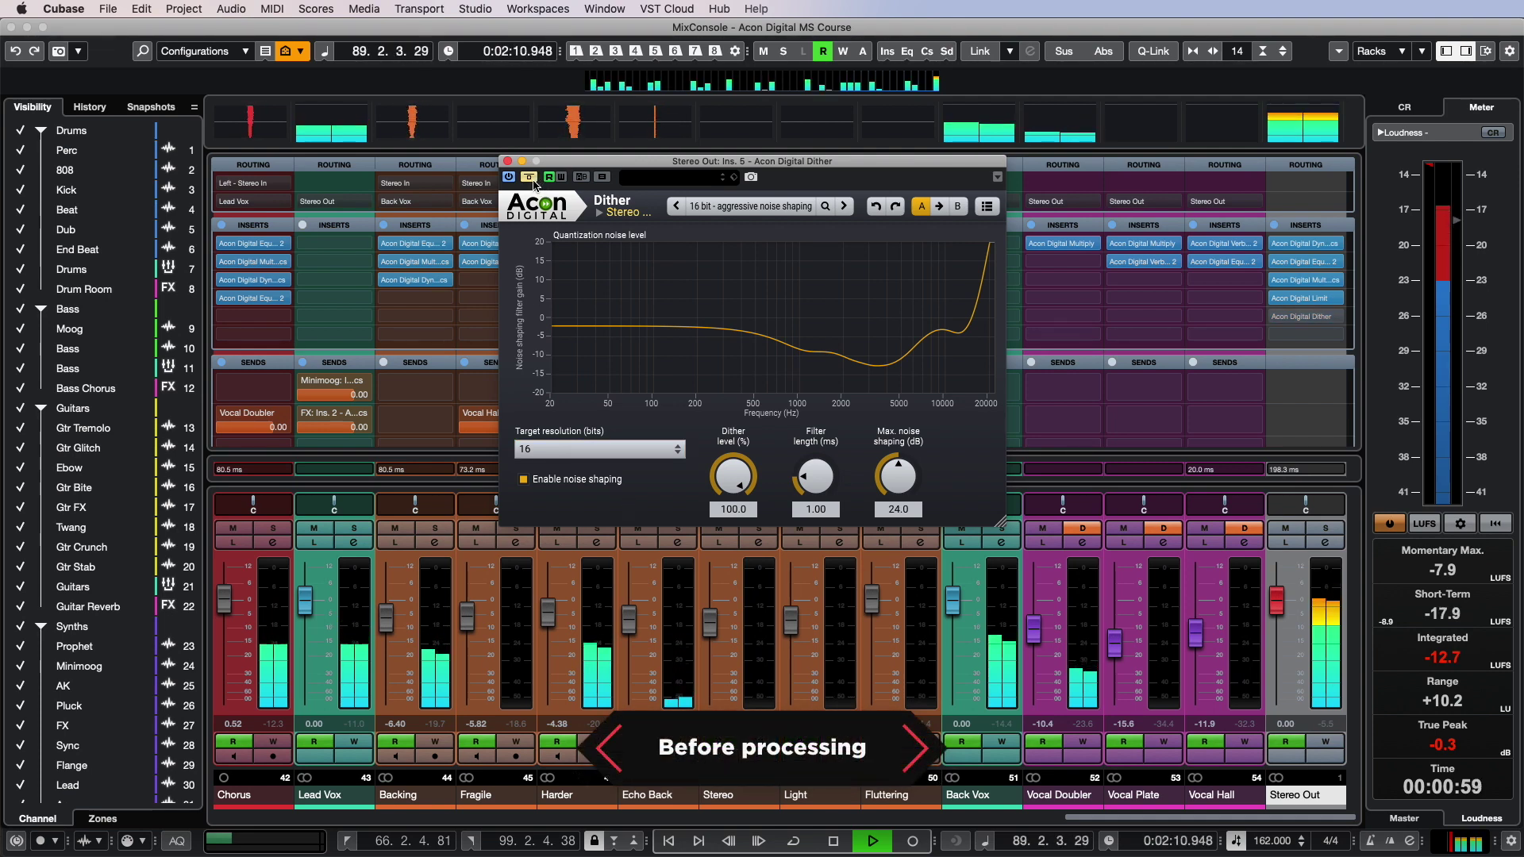
left_click(532, 179)
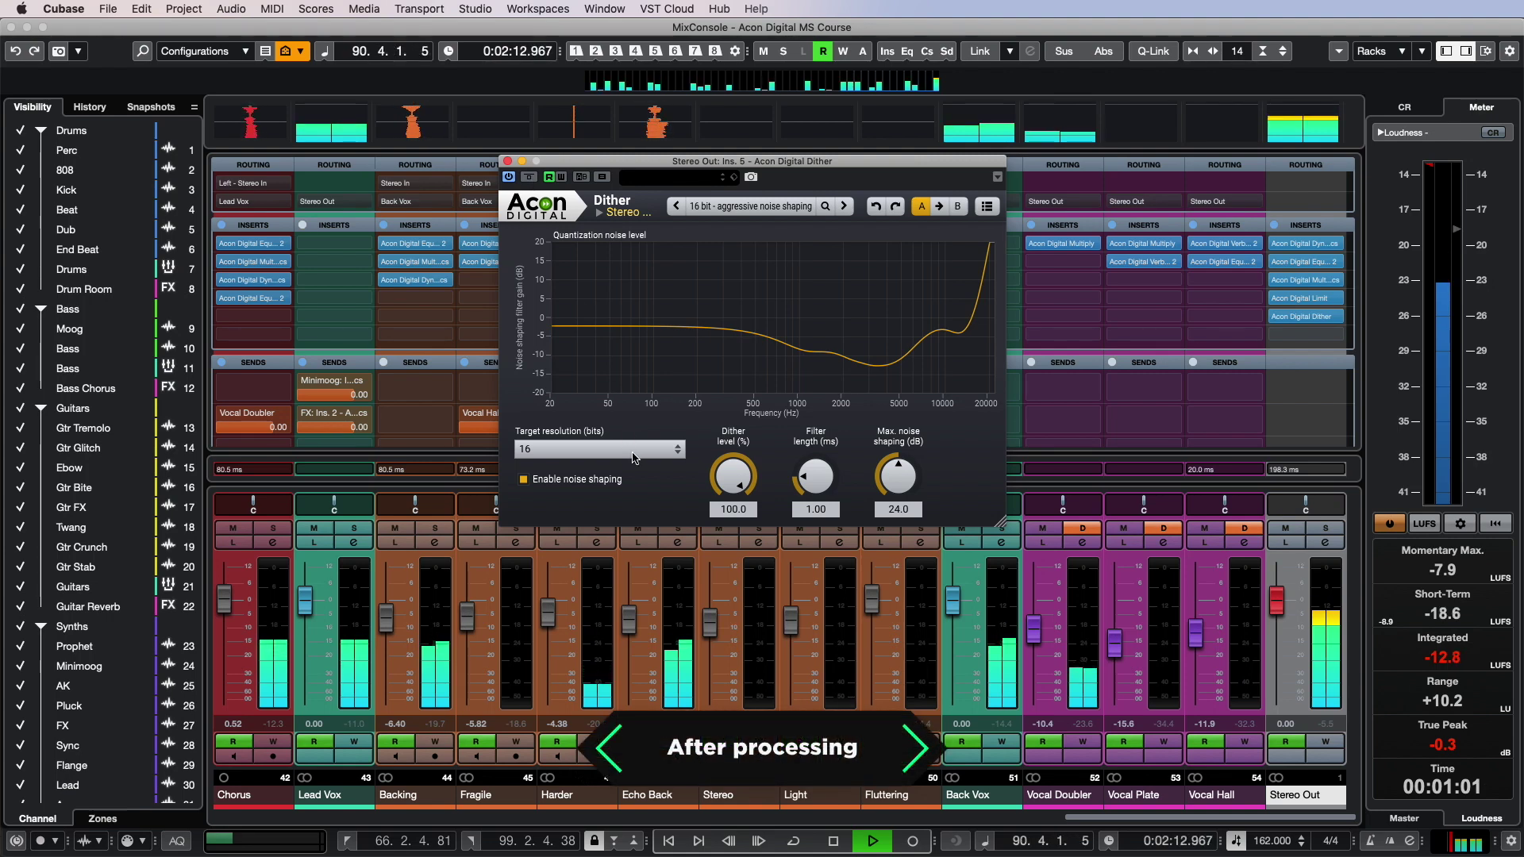
- Set Dither's target resolution to 20 bits and compare the mix with the plug-in bypassed and re-enabled
left_click(633, 449)
left_click(625, 526)
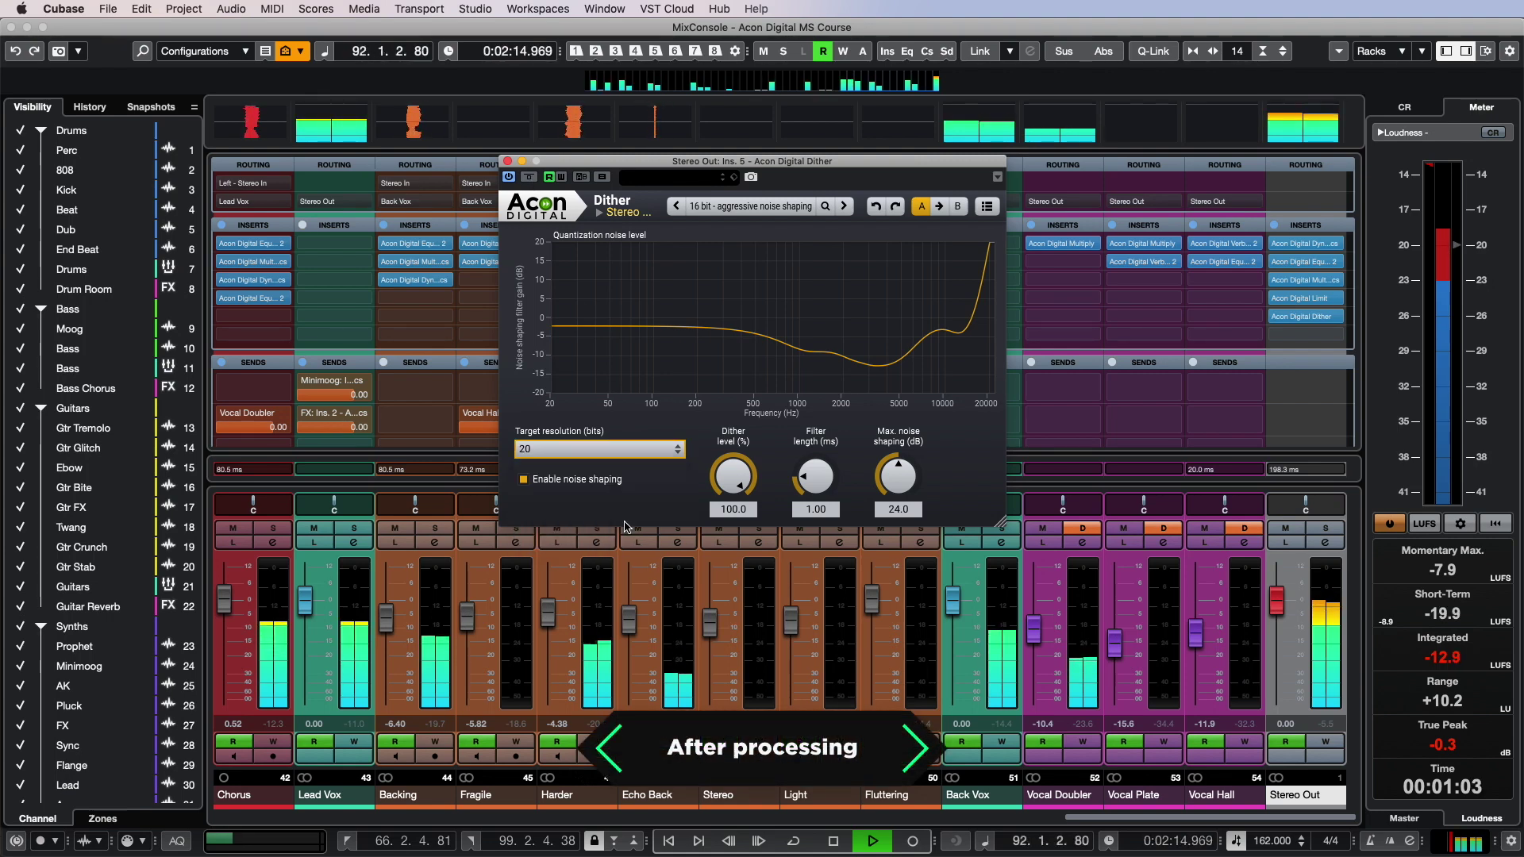
left_click(530, 179)
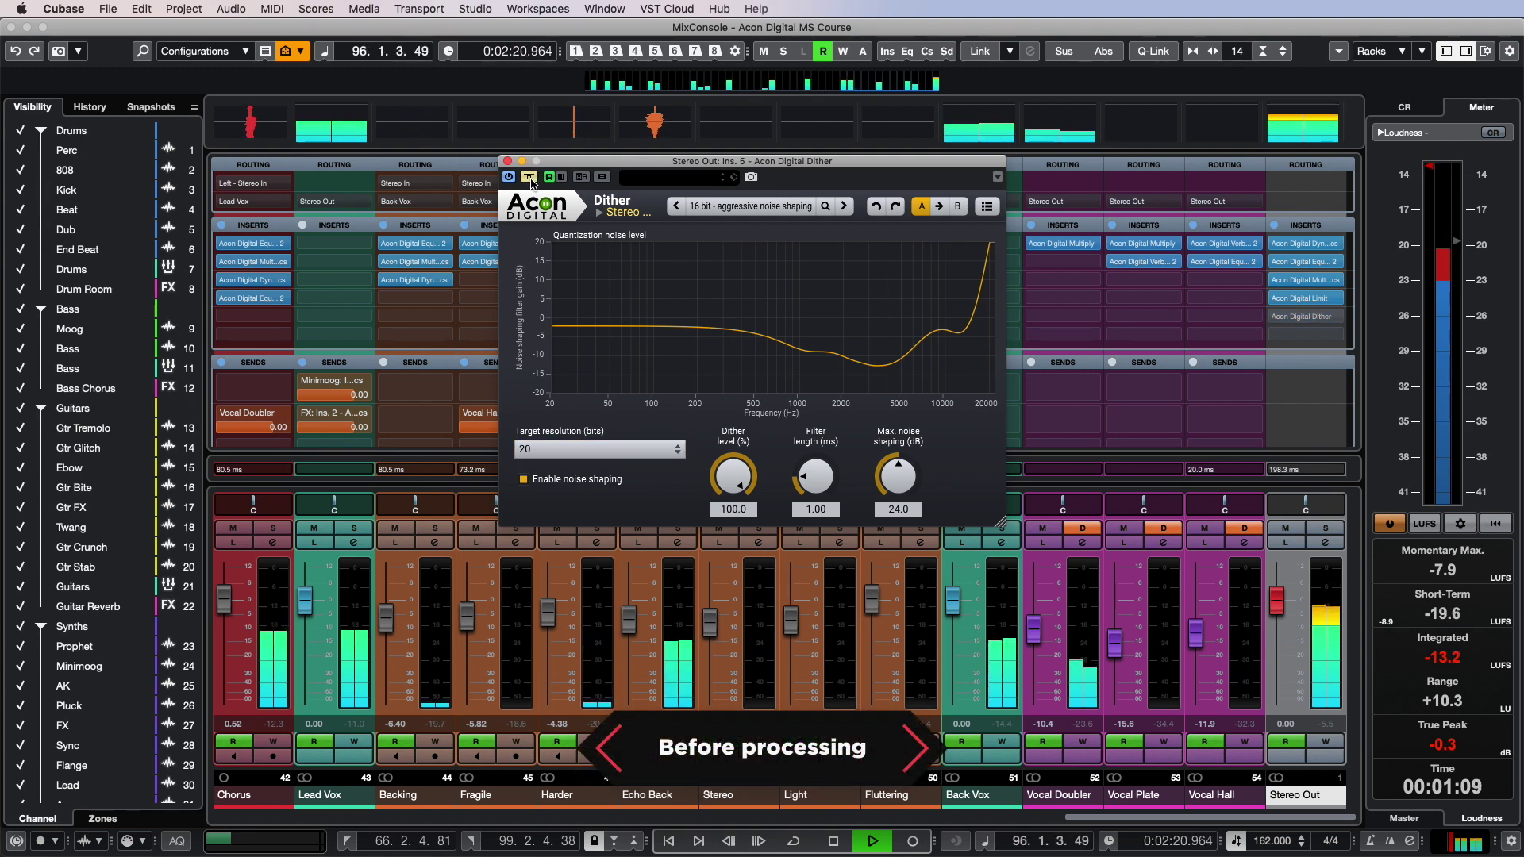
left_click(531, 179)
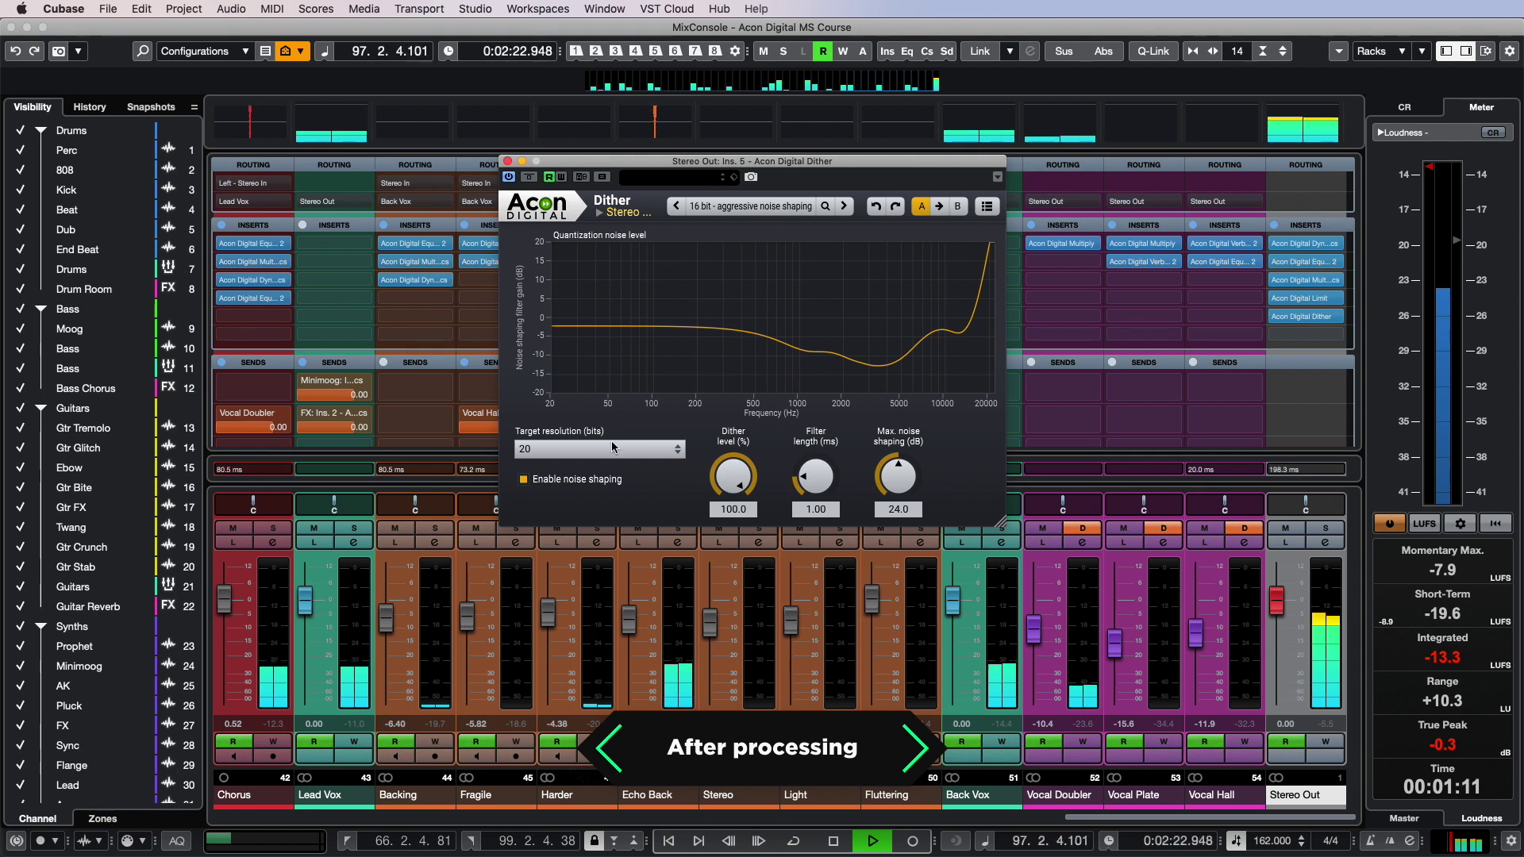
- Set Dither's target resolution to 24 bits and compare the mix with the plug-in bypassed and re-enabled
left_click(599, 449)
left_click(595, 540)
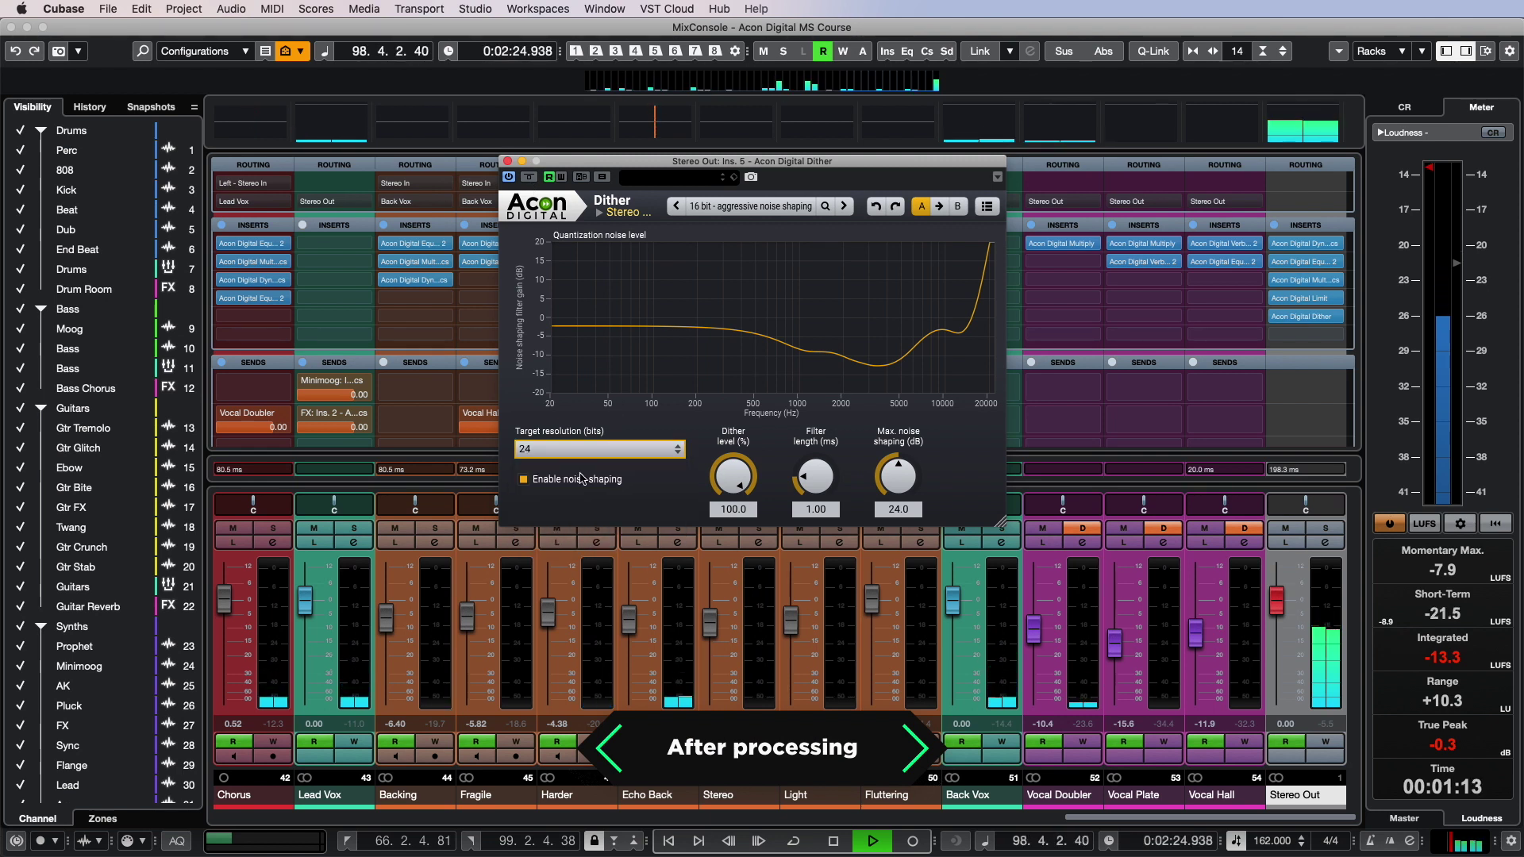
left_click(529, 177)
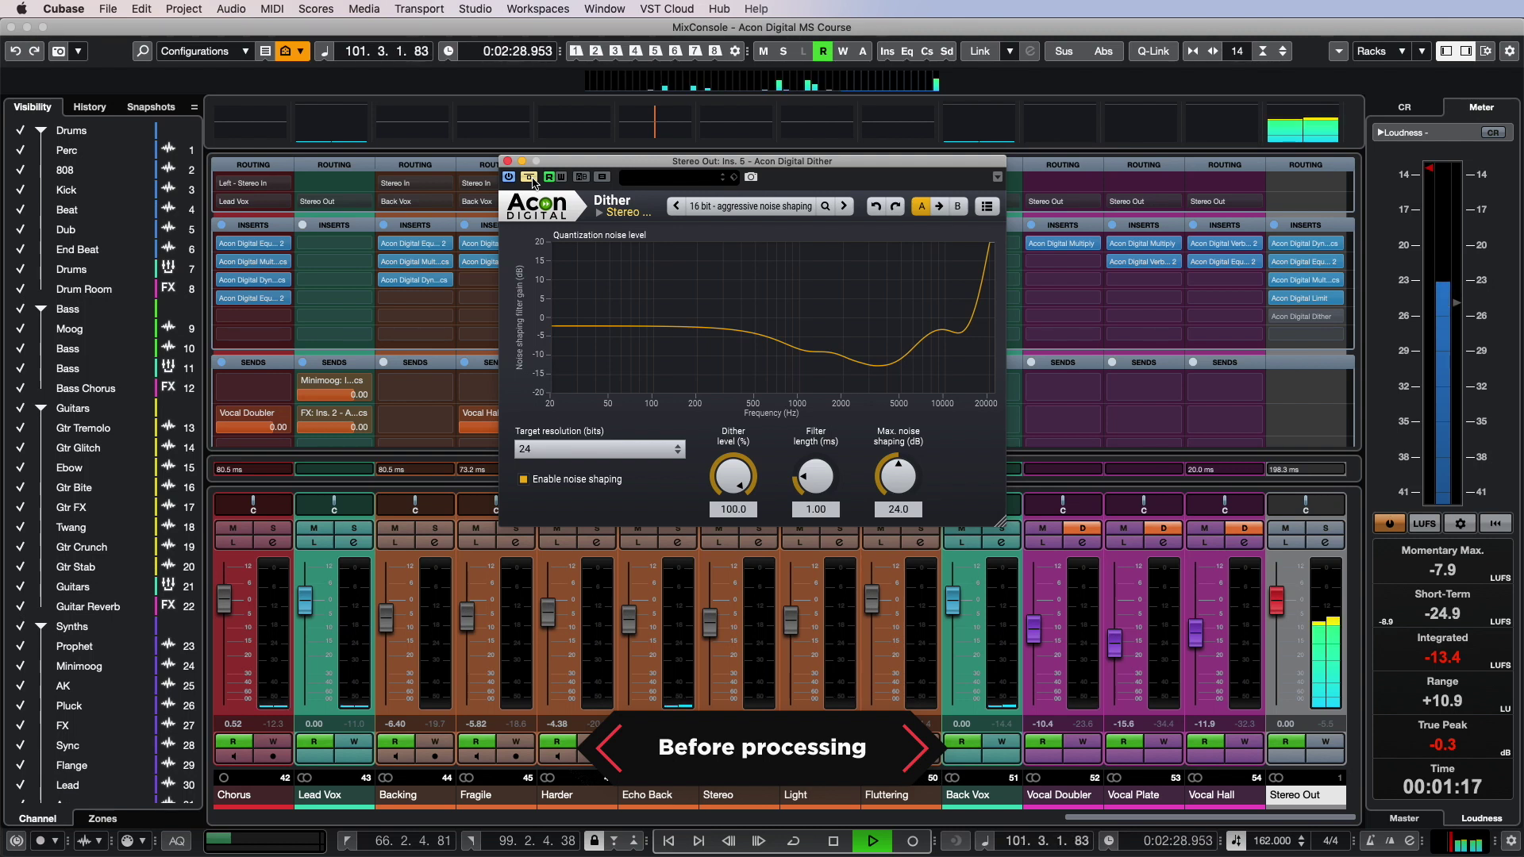
left_click(530, 177)
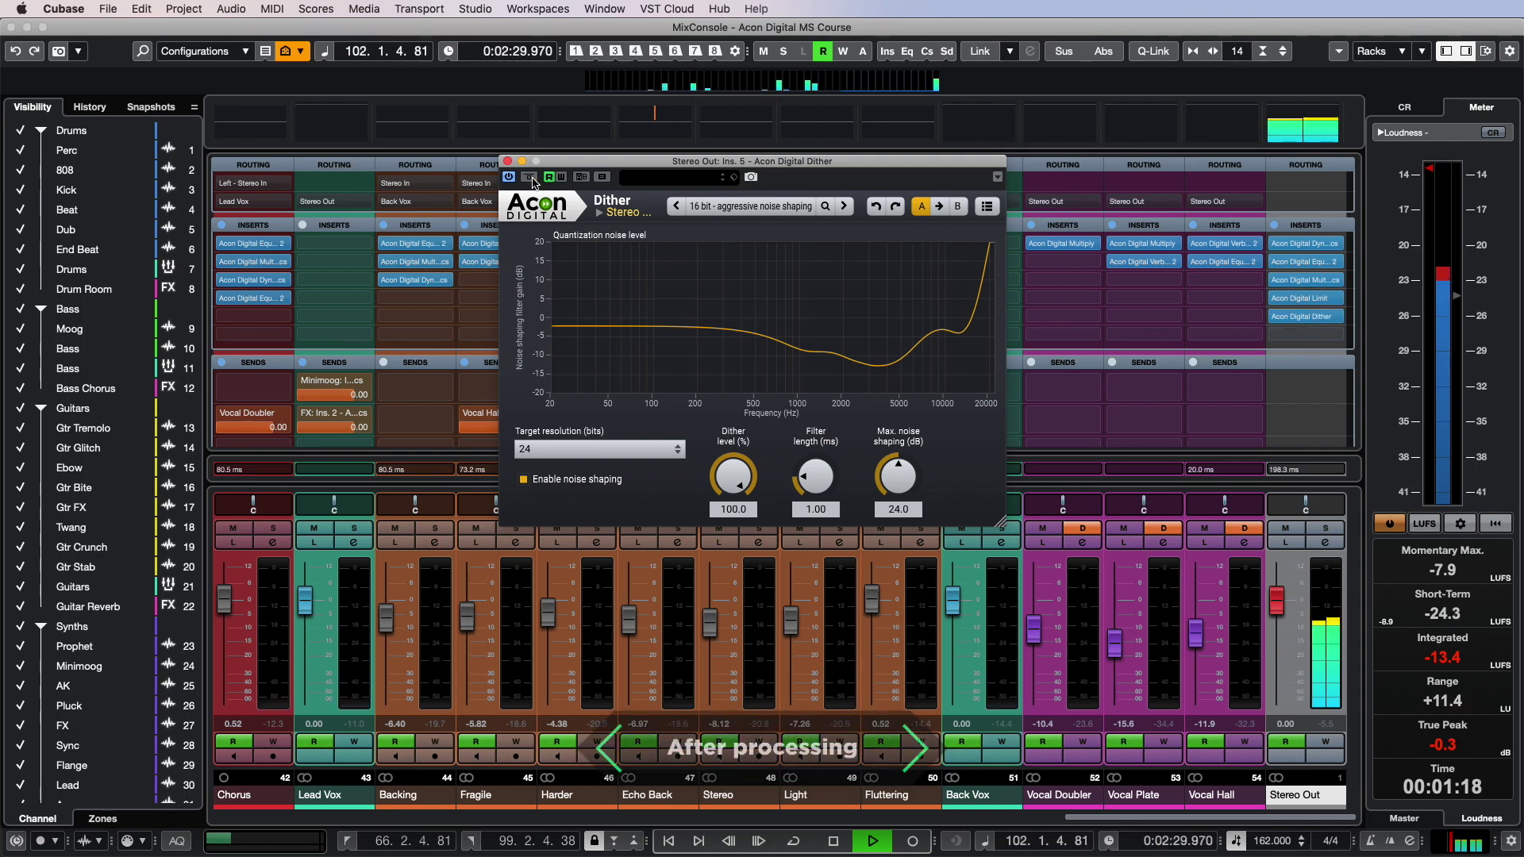
- Listen to the quiet section with Dither's target resolution at 8 and 12 bits, and settle on 16 bits
left_click(613, 450)
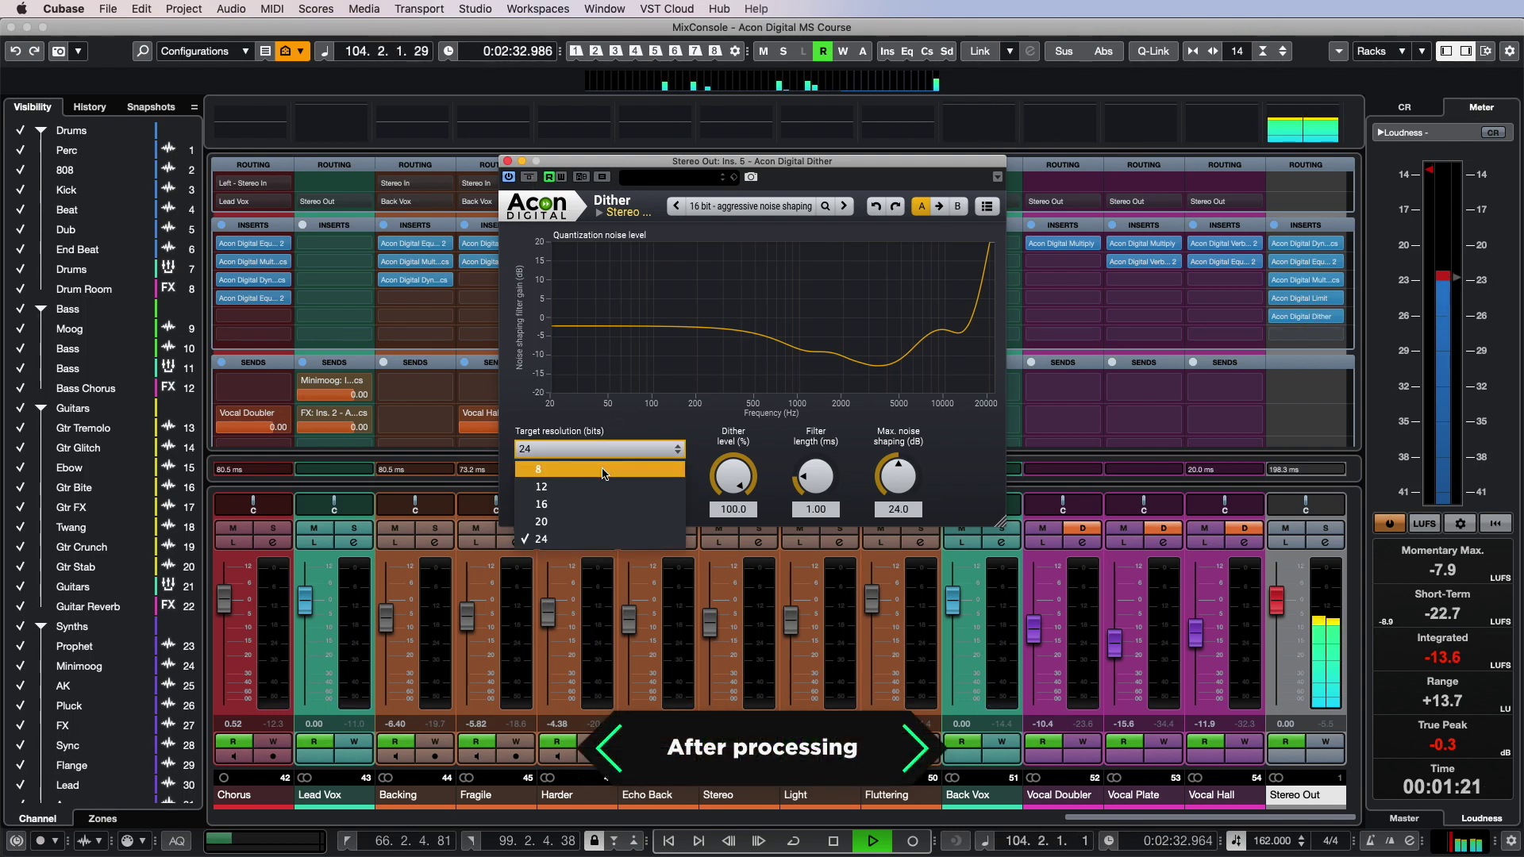
left_click(604, 471)
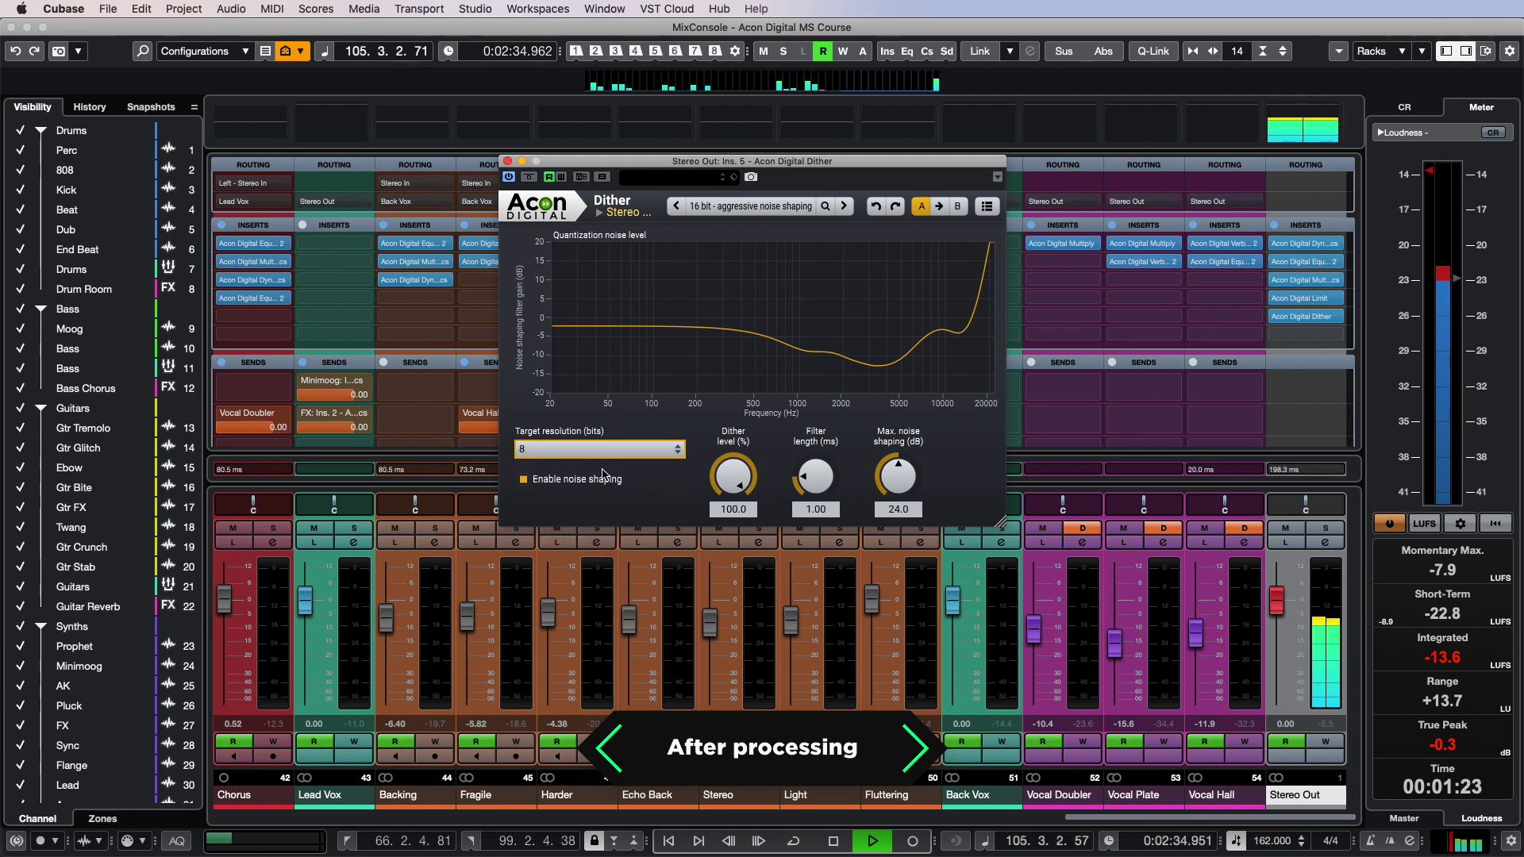
left_click(601, 449)
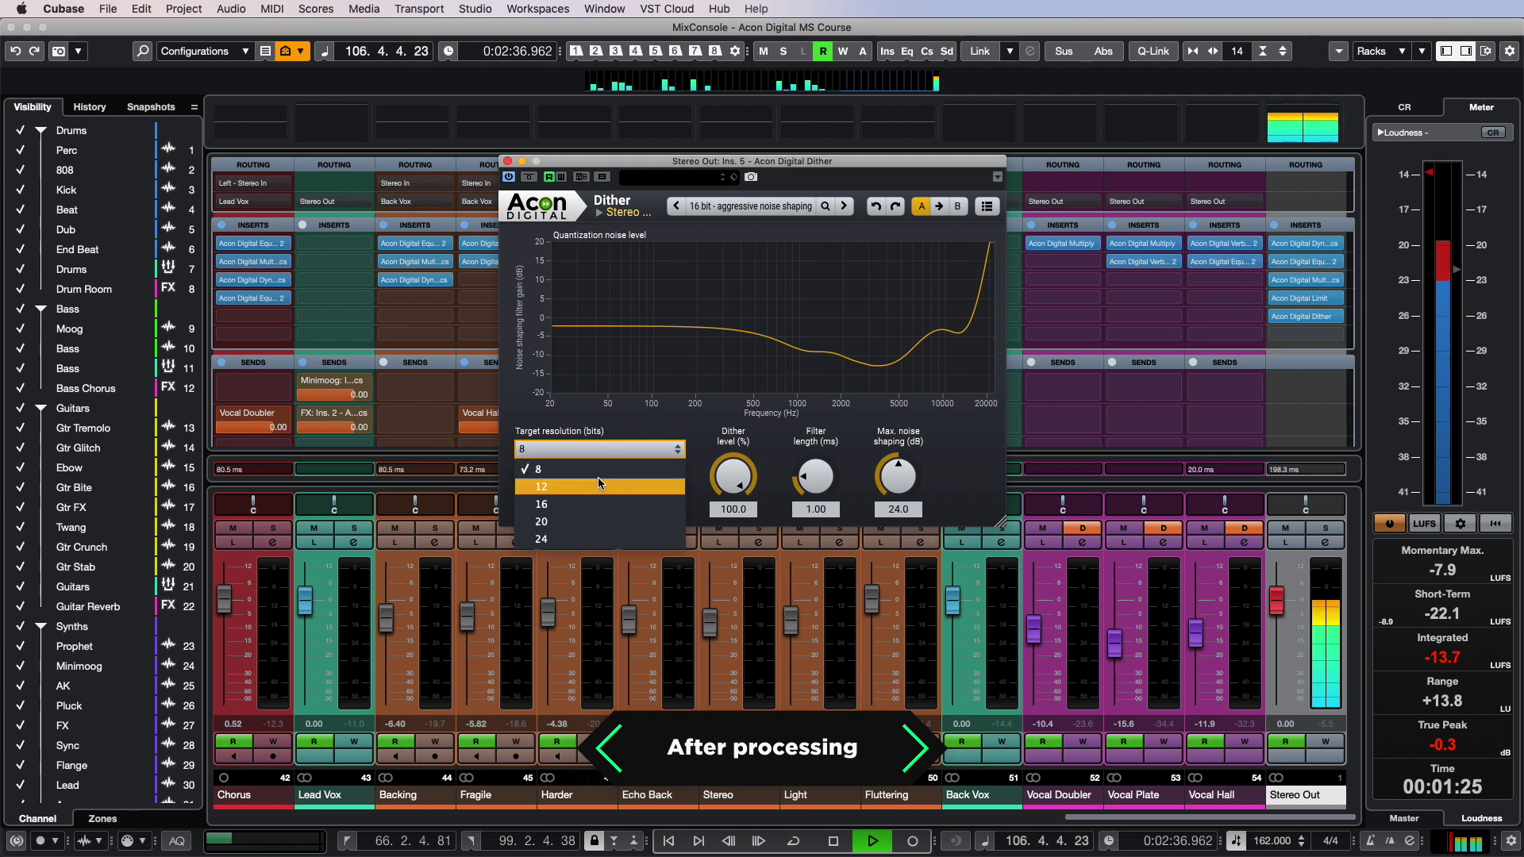
left_click(598, 477)
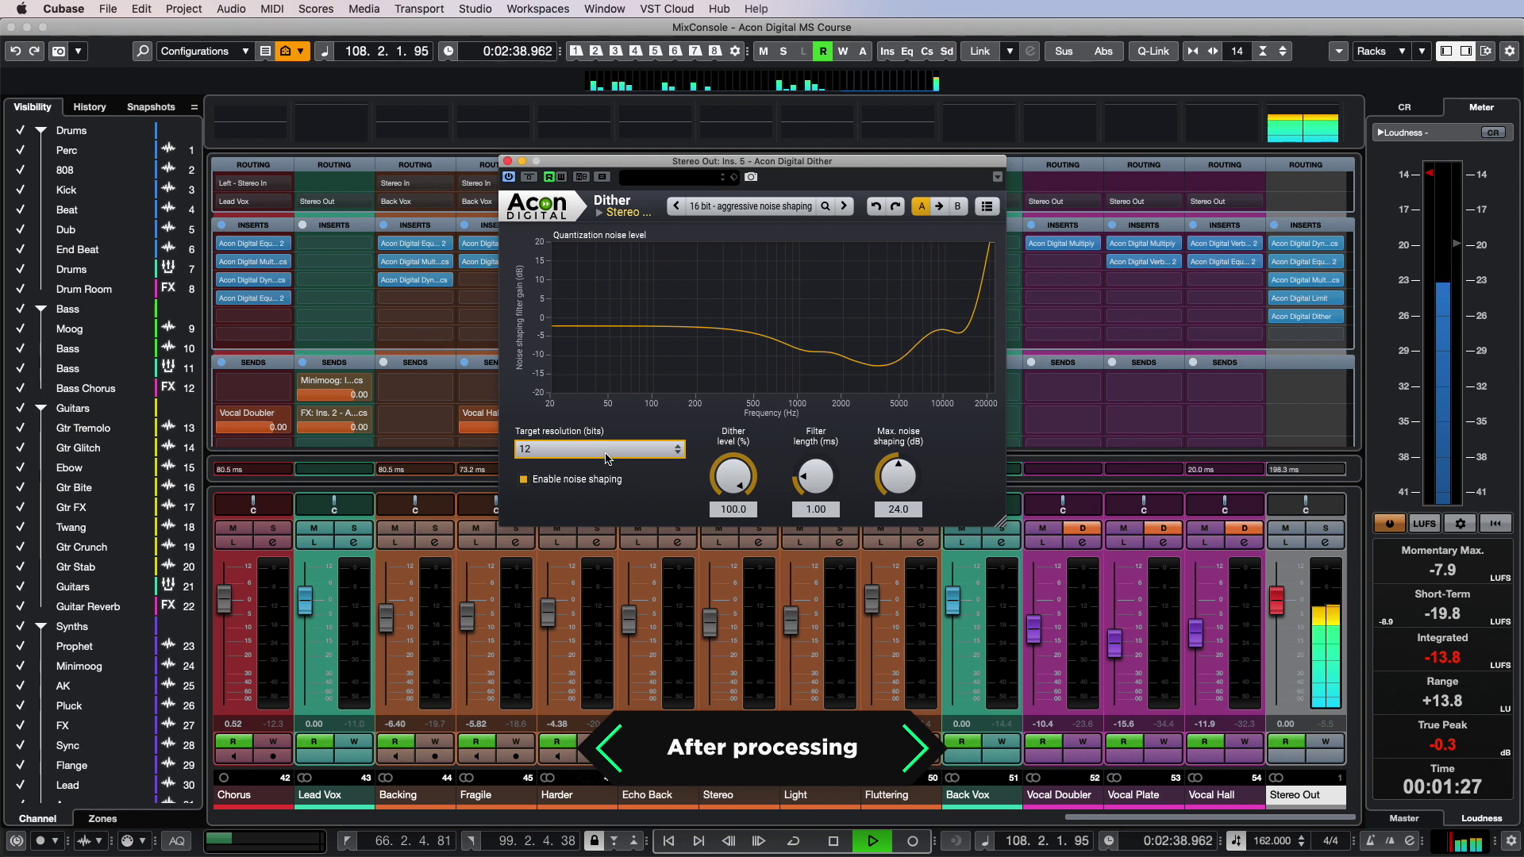
left_click(605, 451)
left_click(593, 495)
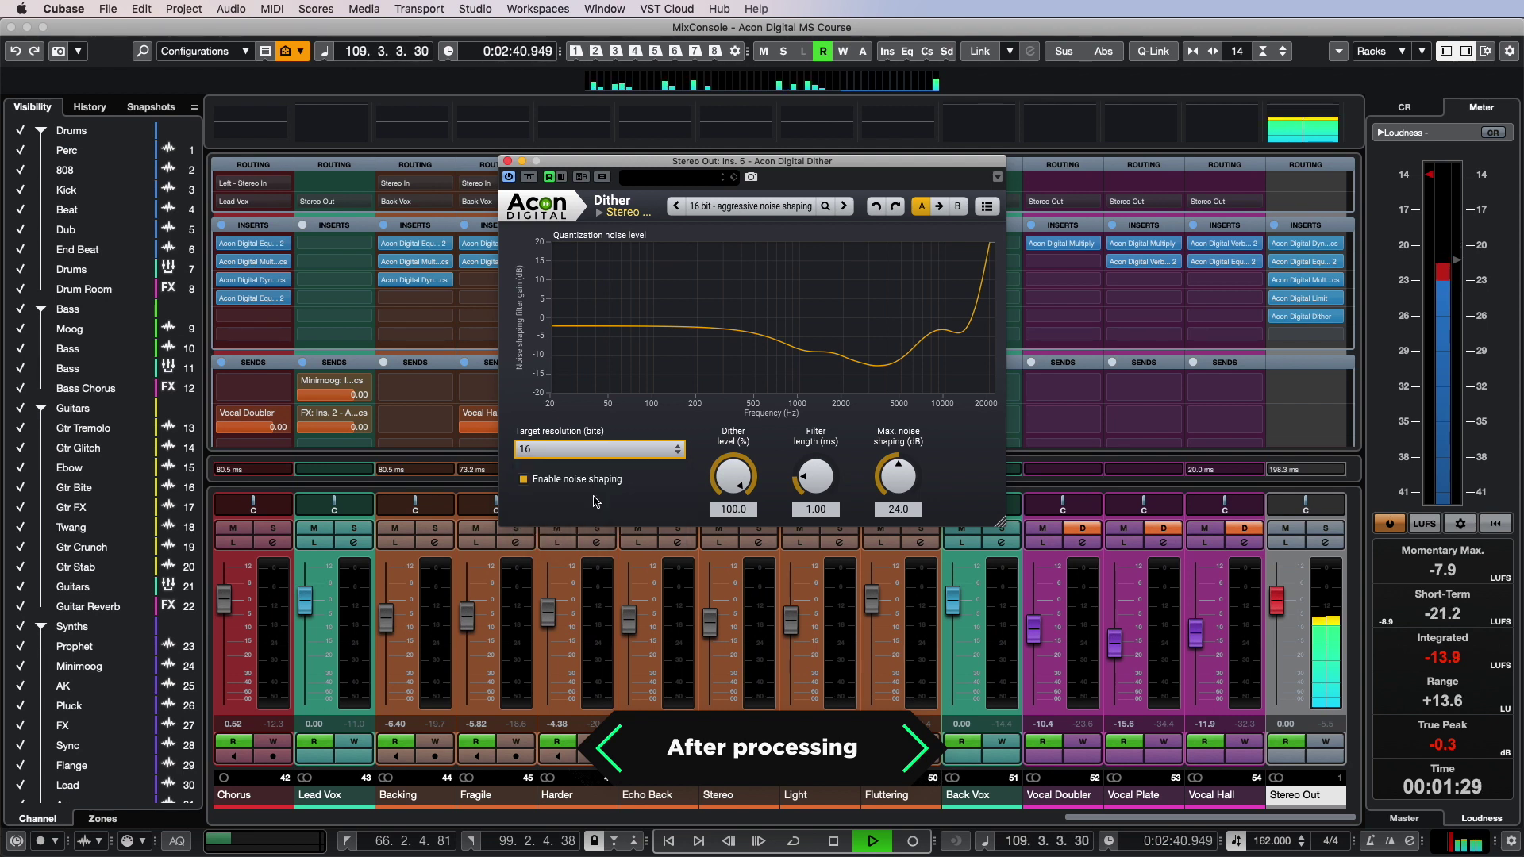
- Compare the section with the 16-bit Dither bypassed and re-enabled, stop playback and review the available target resolutions
left_click(530, 177)
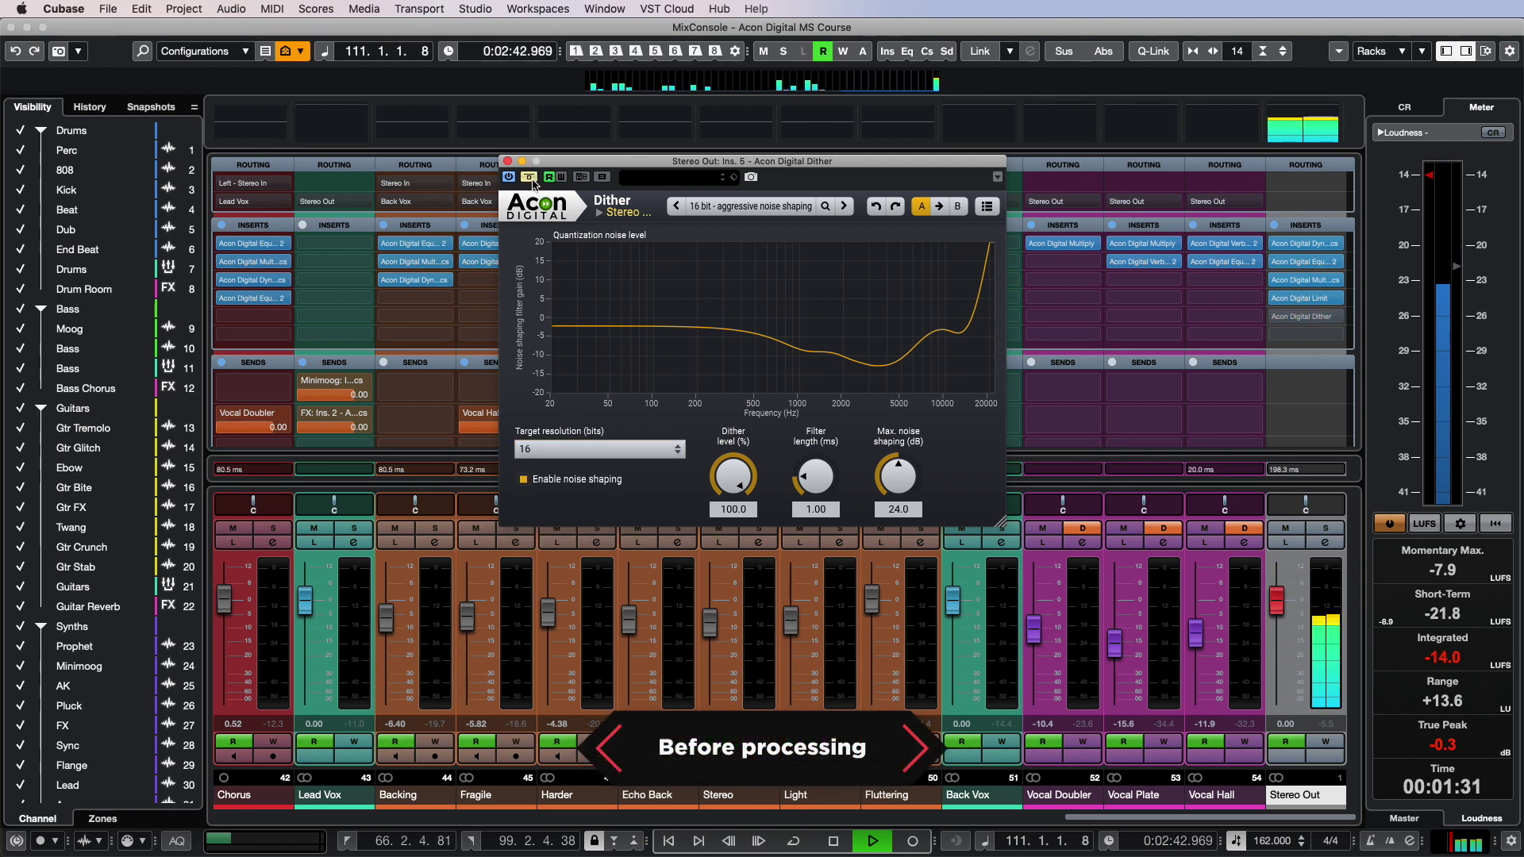
left_click(530, 177)
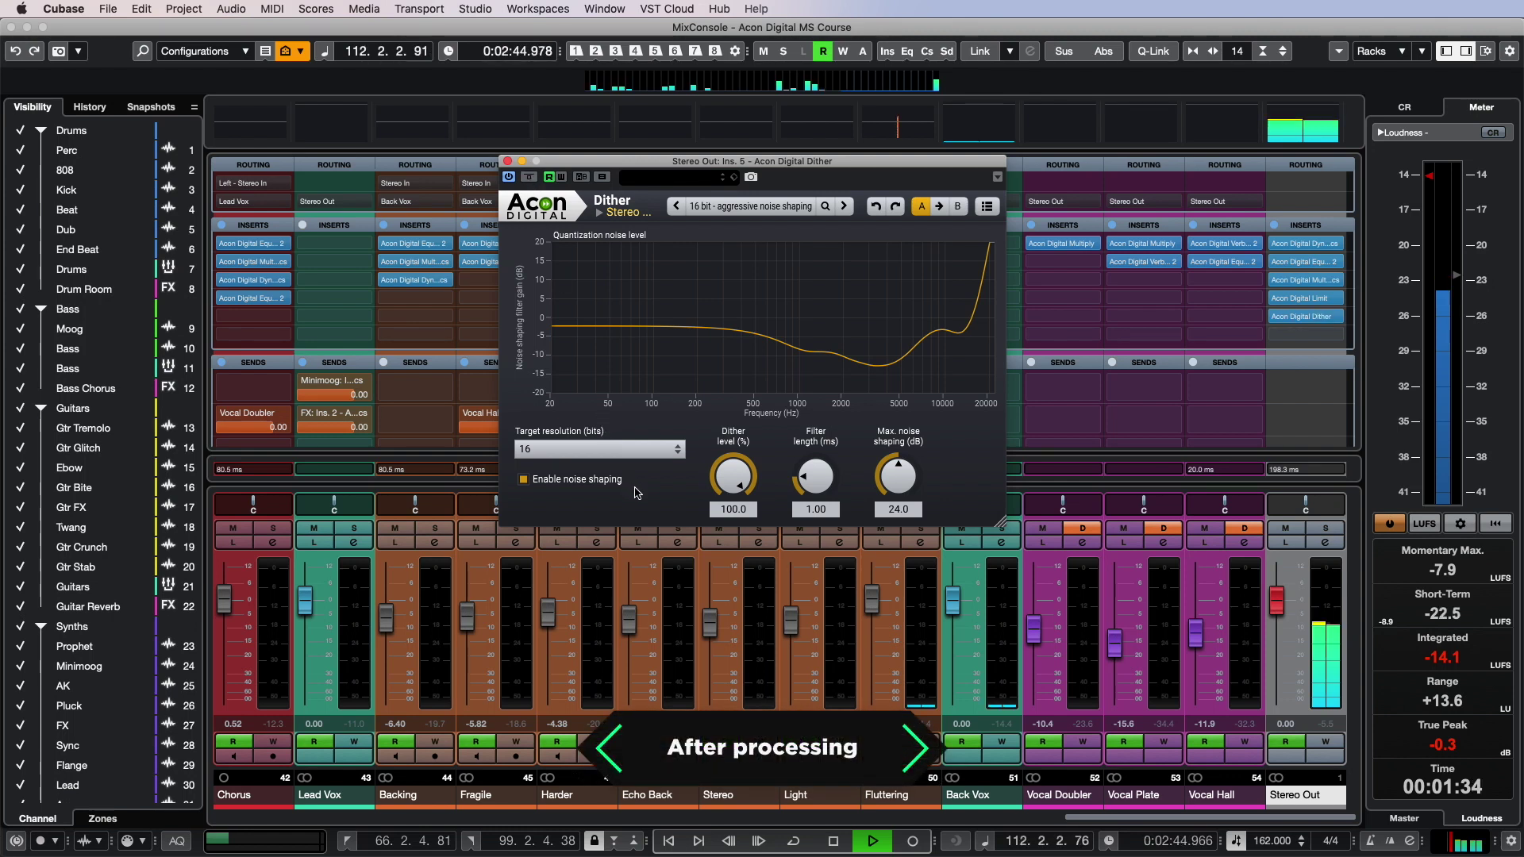
key("space")
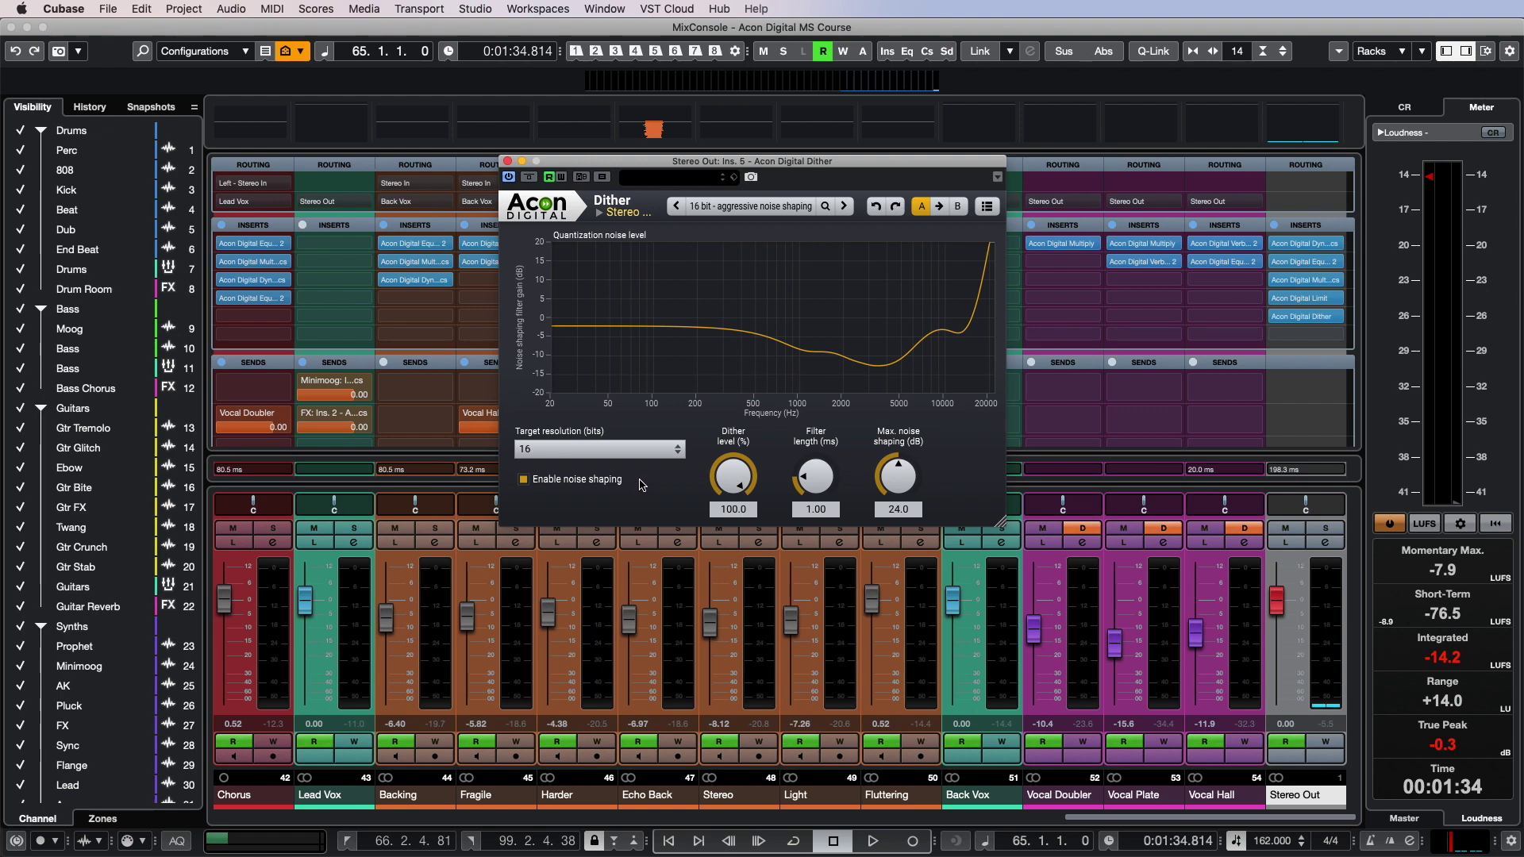
left_click(650, 462)
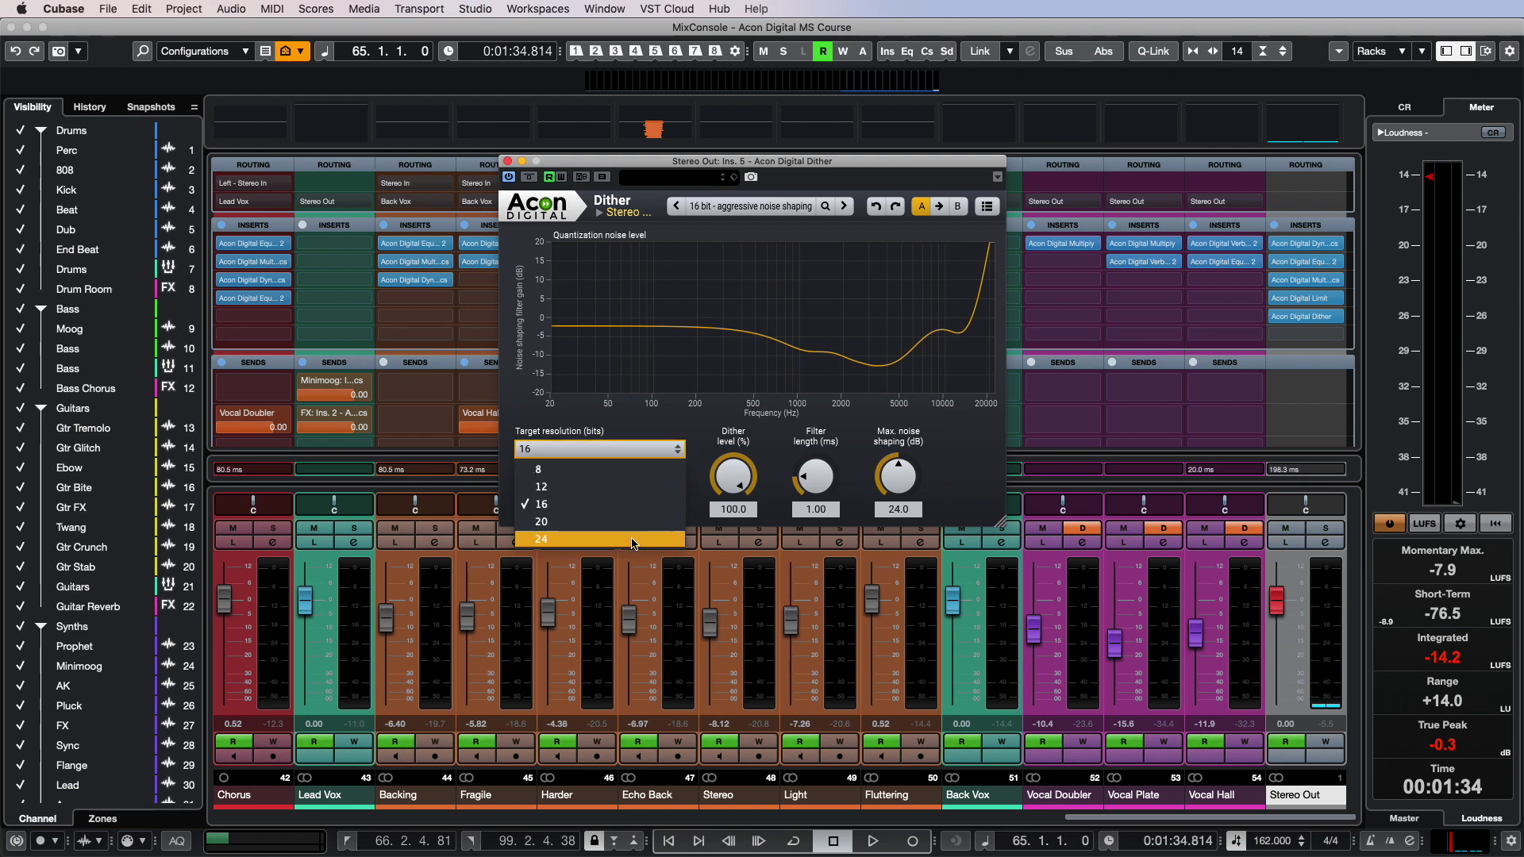
left_click(699, 505)
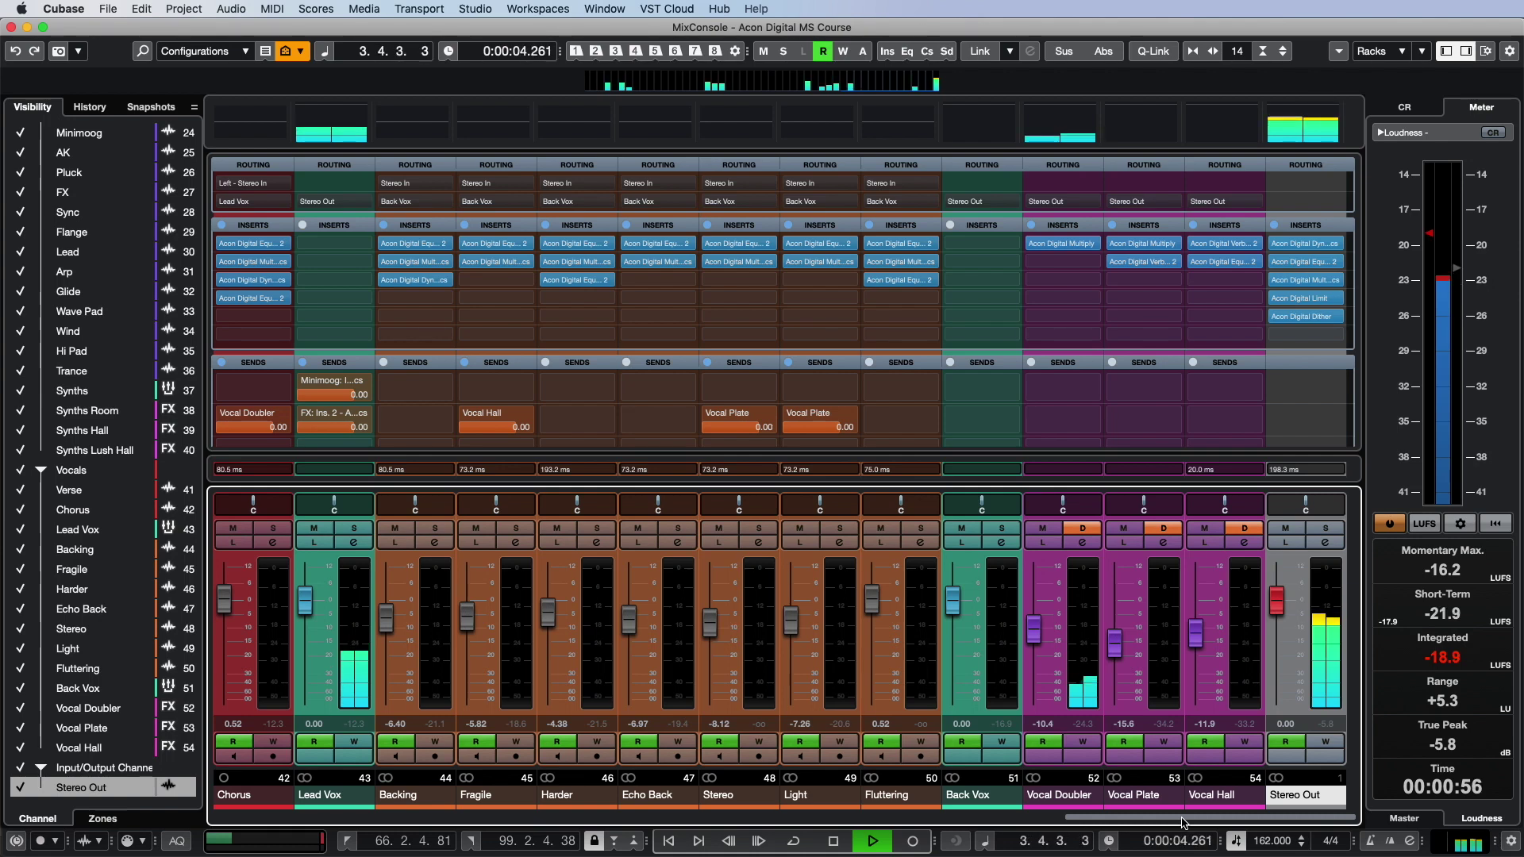
- Look over the mixer from Stereo Out to the drum channels and back during playback, and stop the song
left_click_drag(1182, 819, 396, 821)
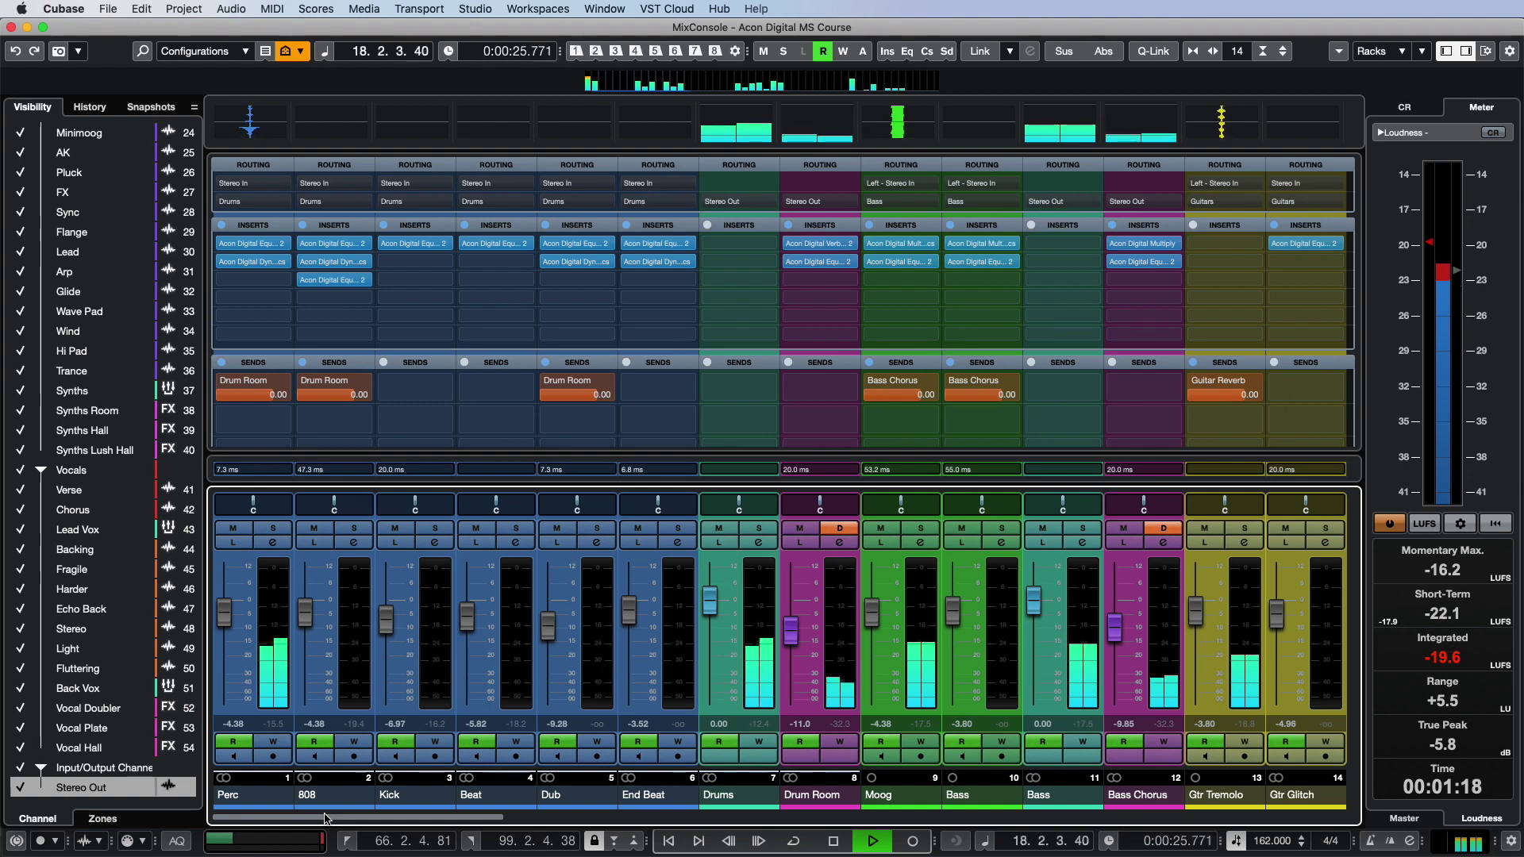
left_click_drag(325, 817, 1178, 815)
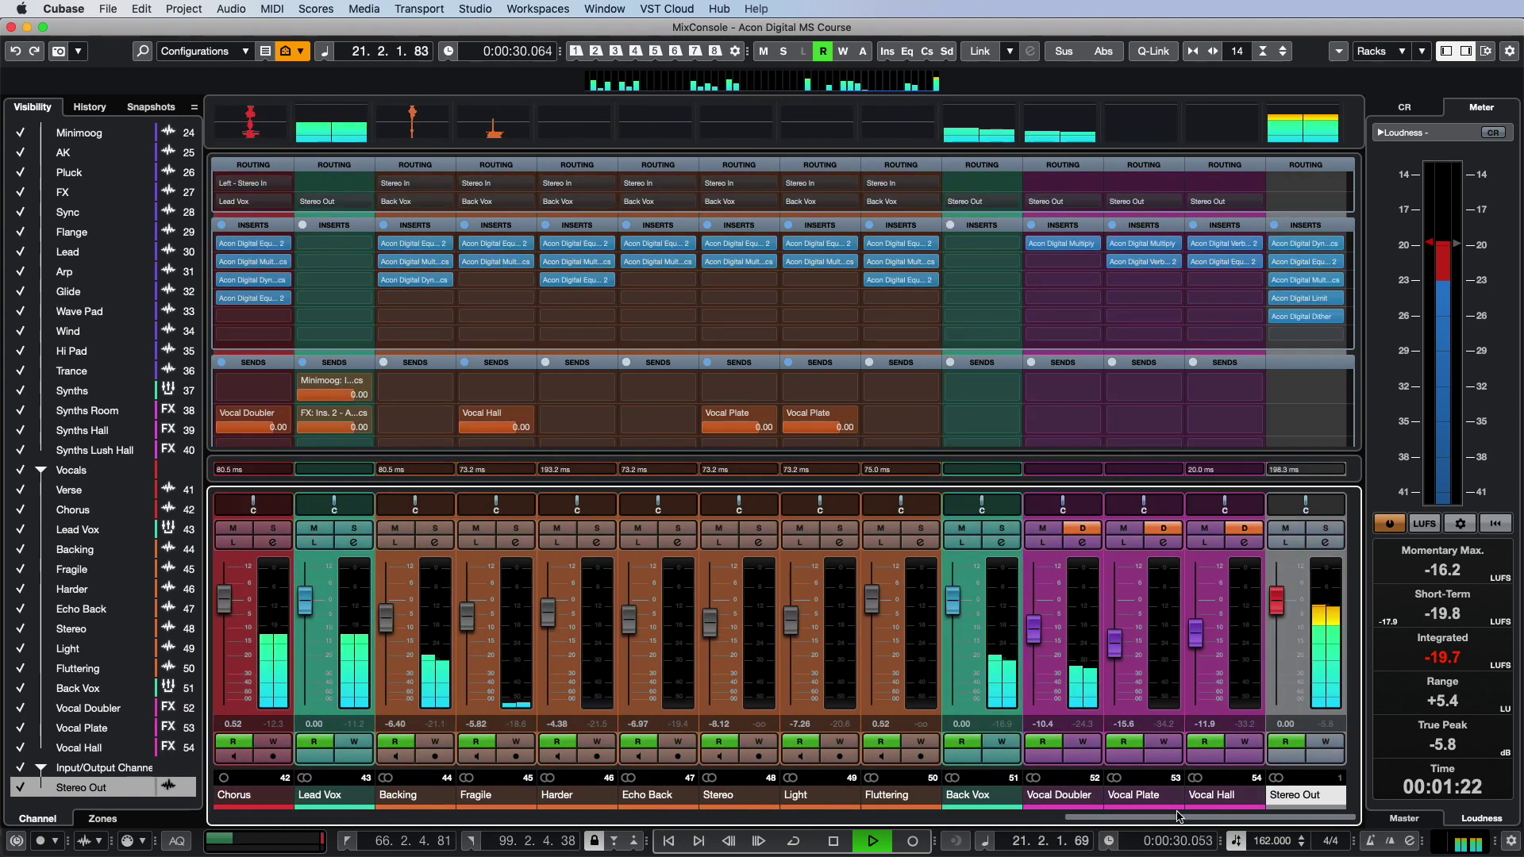
key("space")
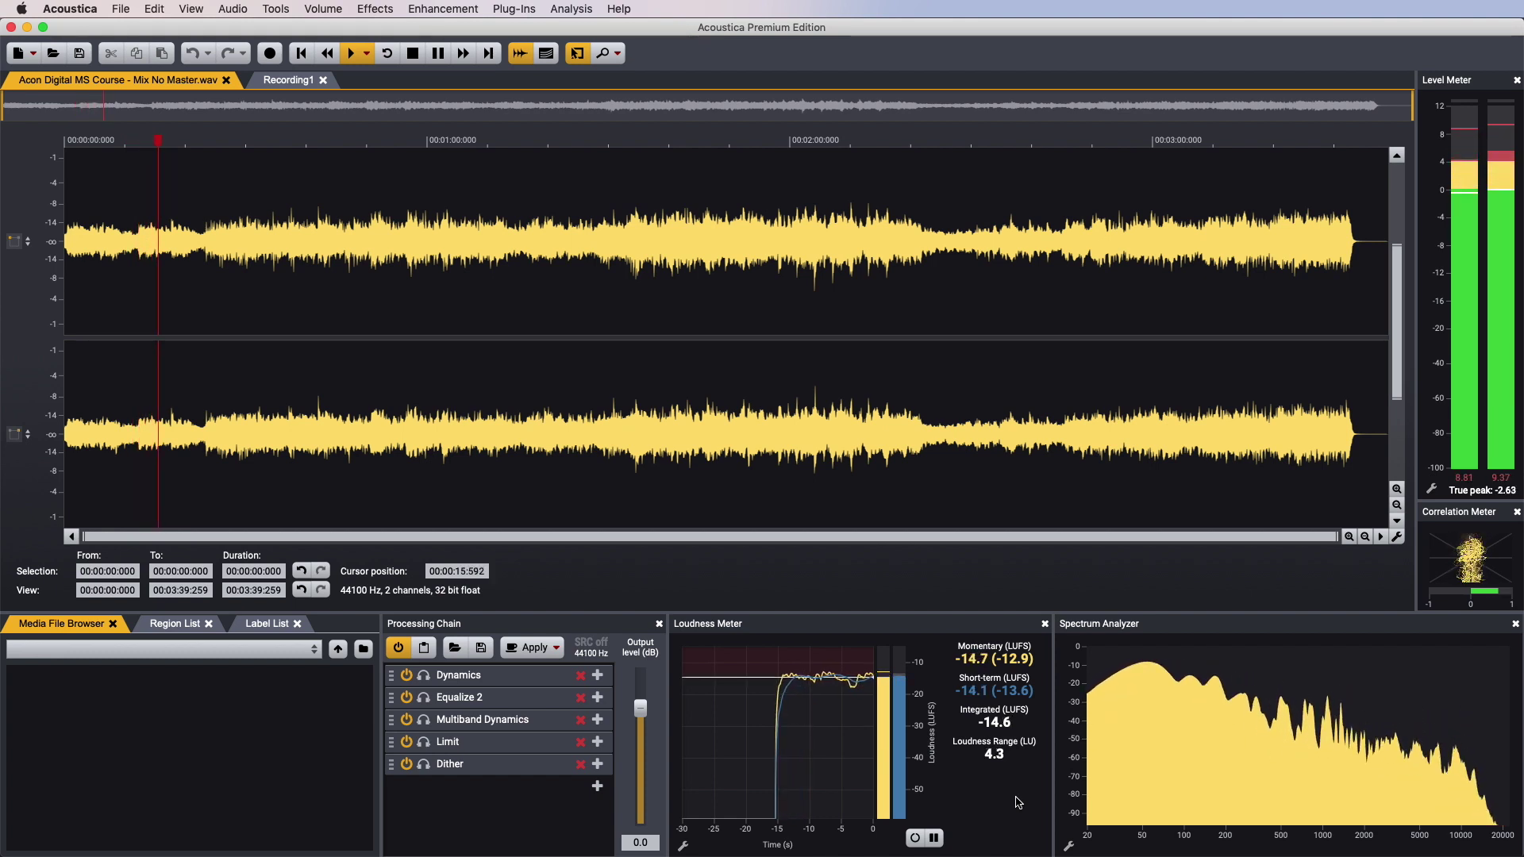
- In Acoustica, display the "Mix No Master" file as a spectrogram and examine its opening section up close
left_click(546, 54)
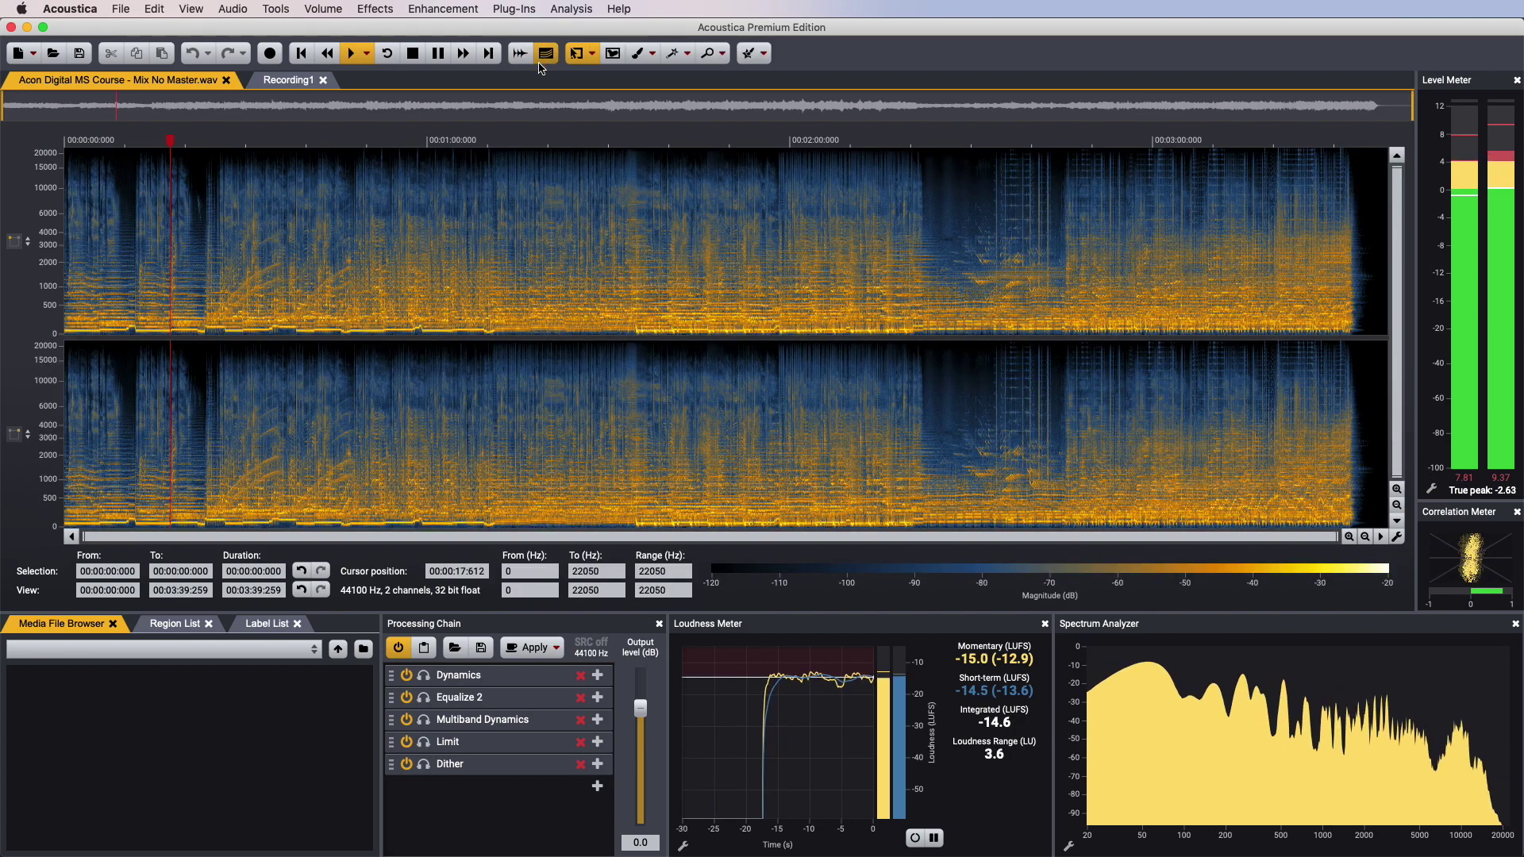
scroll(551, 245, "up", 5)
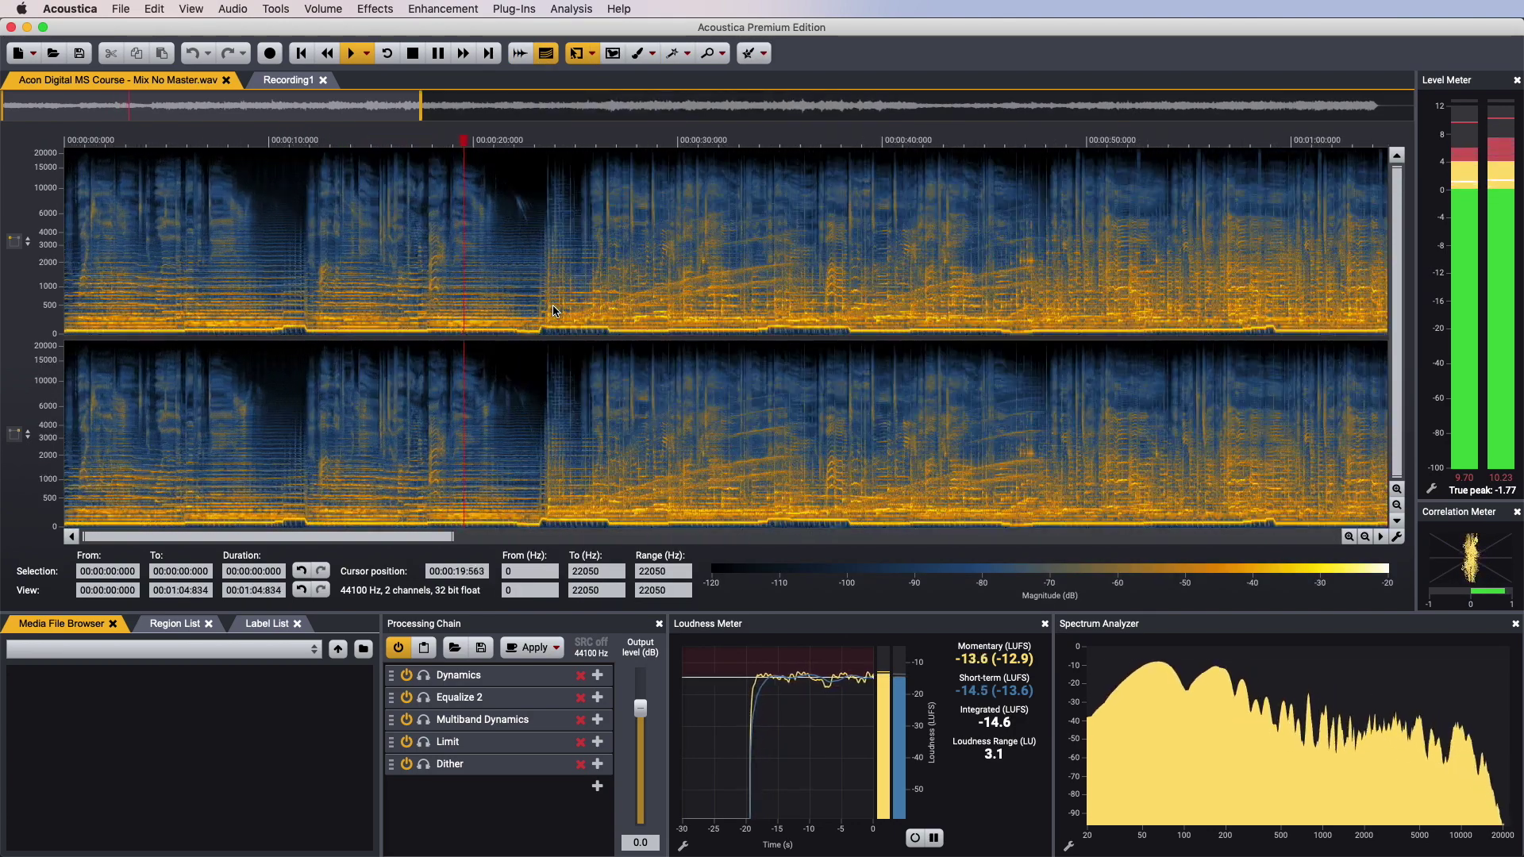
scroll(696, 238, "up", 2)
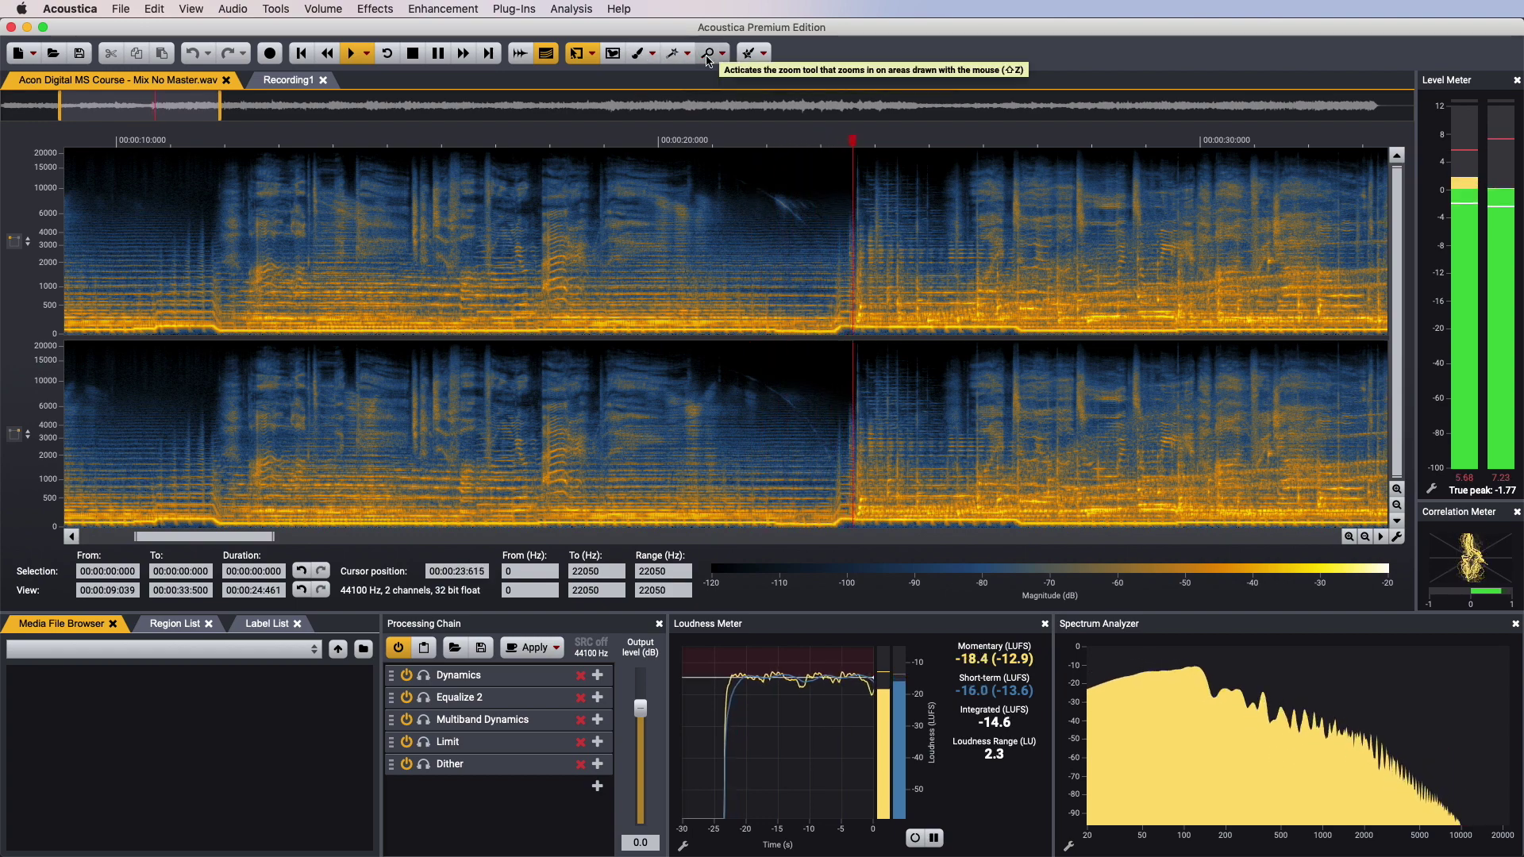
- Select about 19.4 to 24.1 s on the spectrogram, and replace that selection with about 26.0 to 29.4 s
key("super+t")
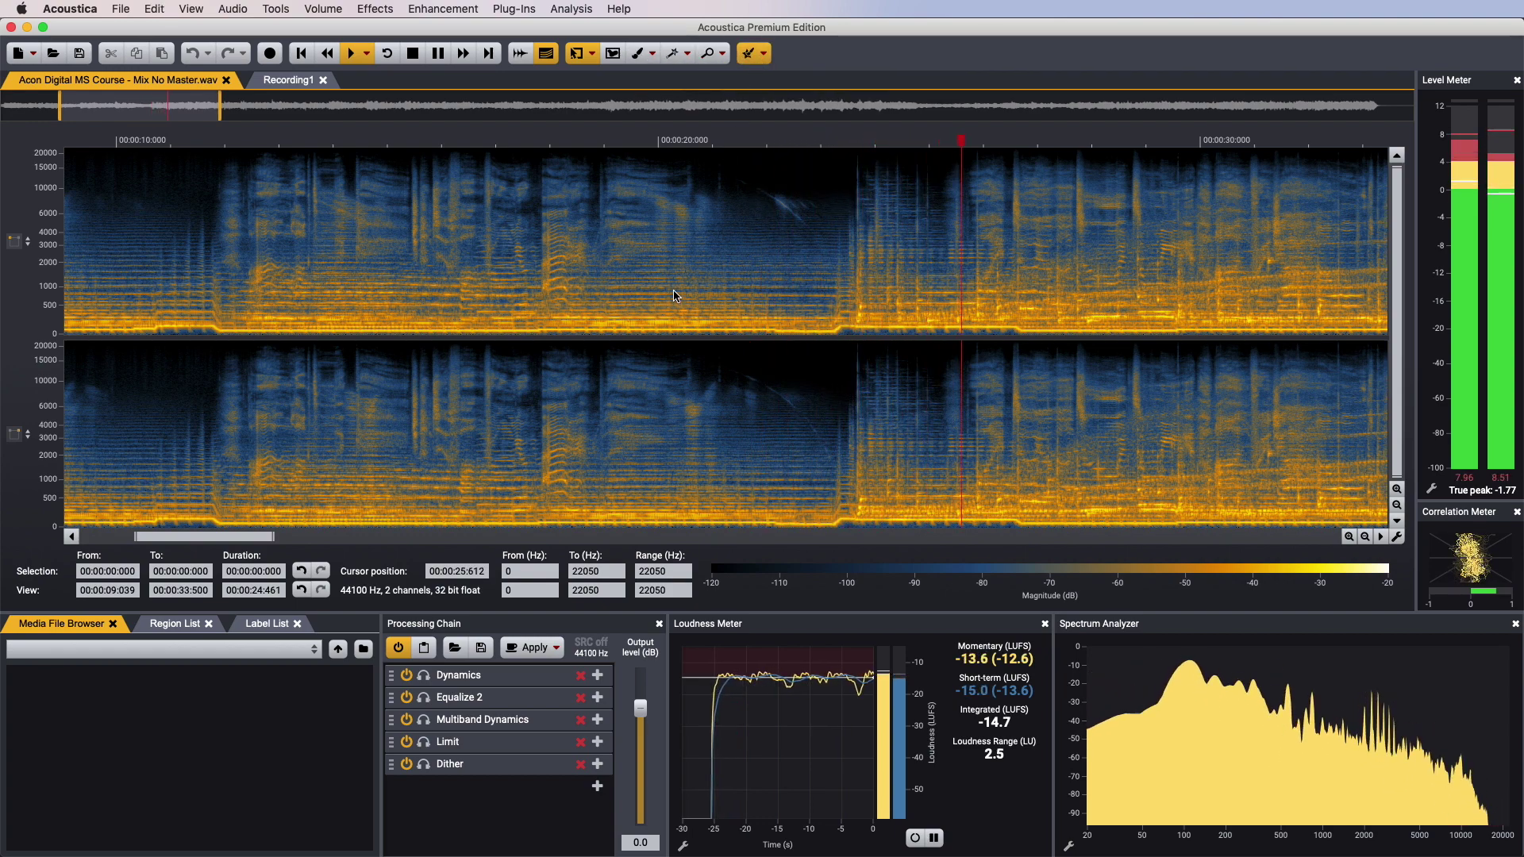
left_click_drag(624, 235, 882, 268)
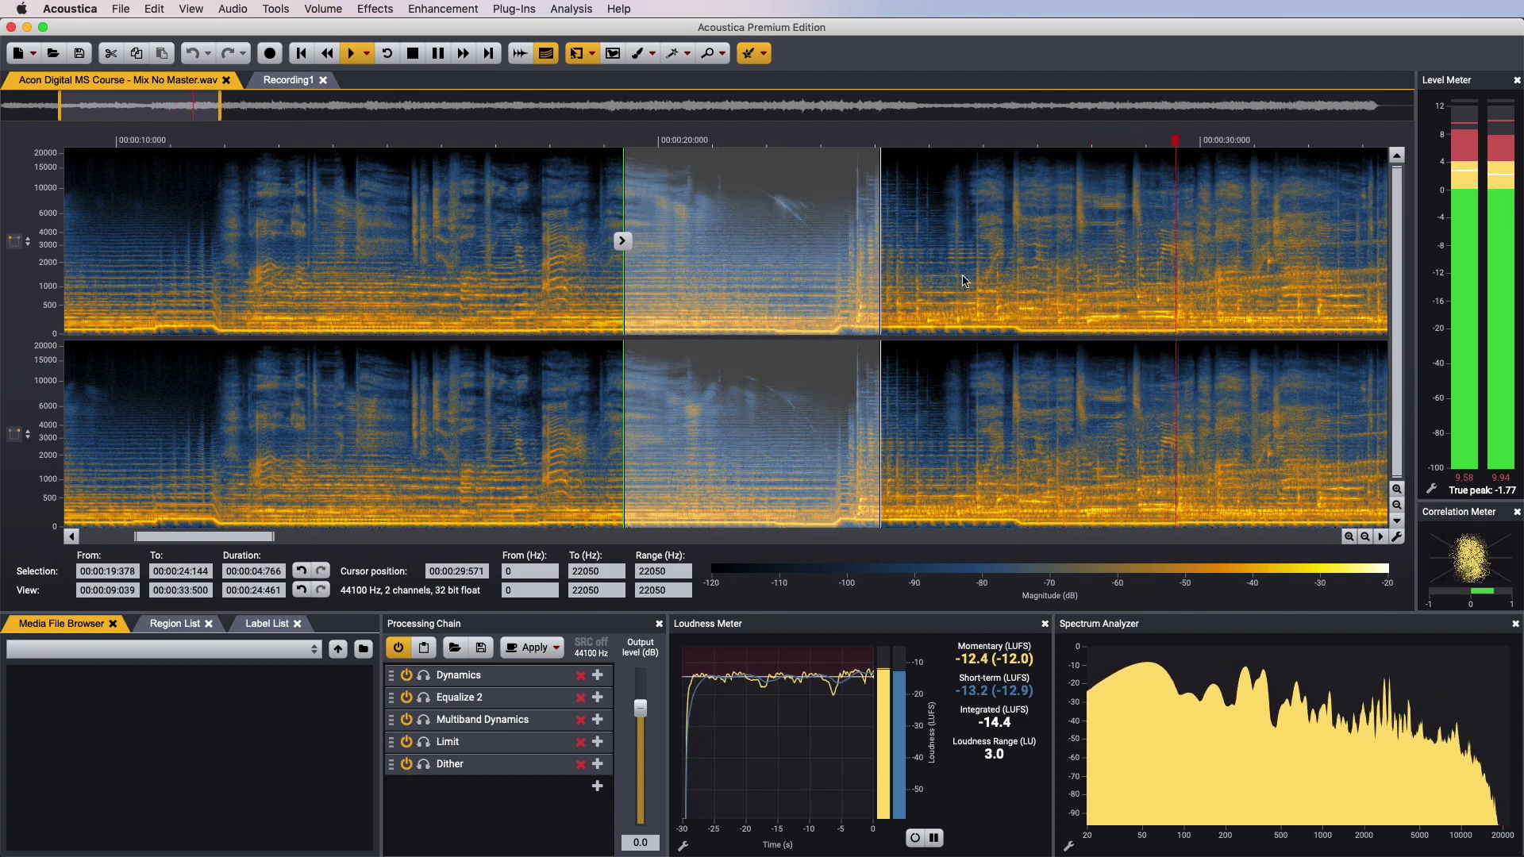
left_click_drag(979, 277, 1165, 285)
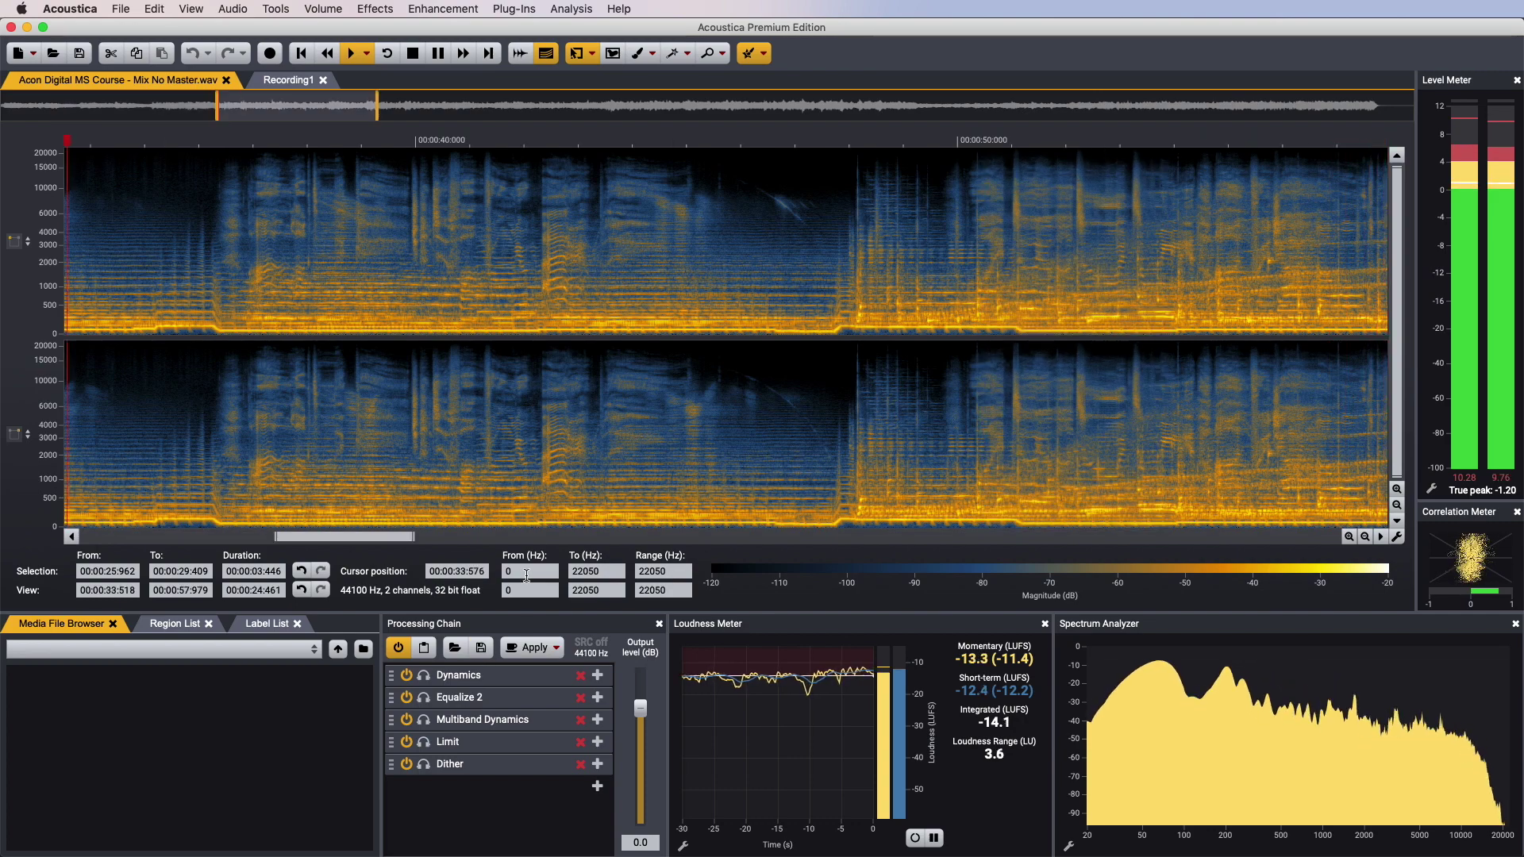
- Open the settings of the Dynamics plug-in in the processing chain
double_click(455, 680)
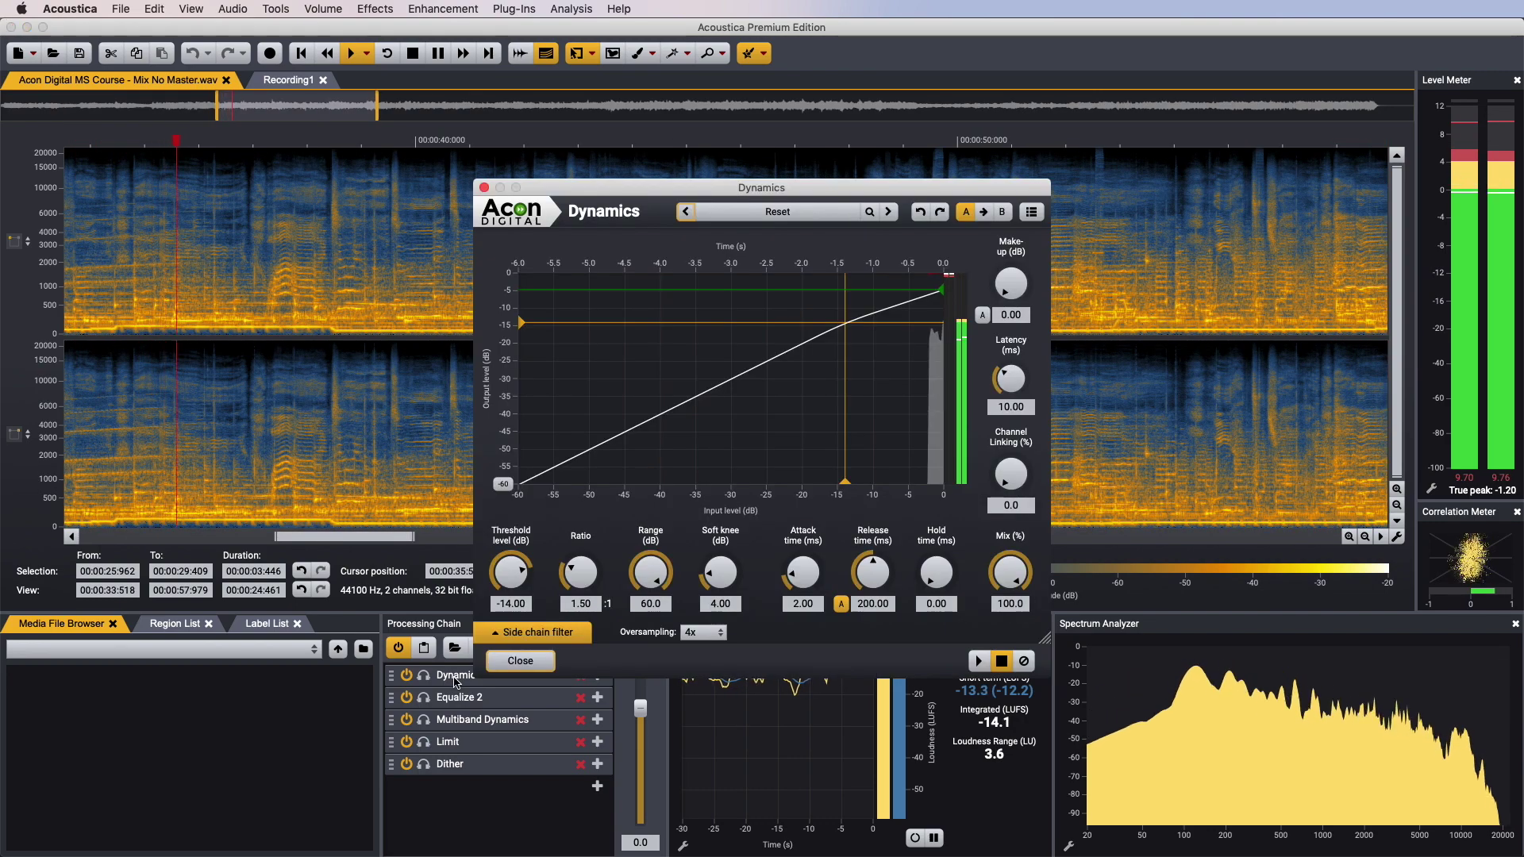